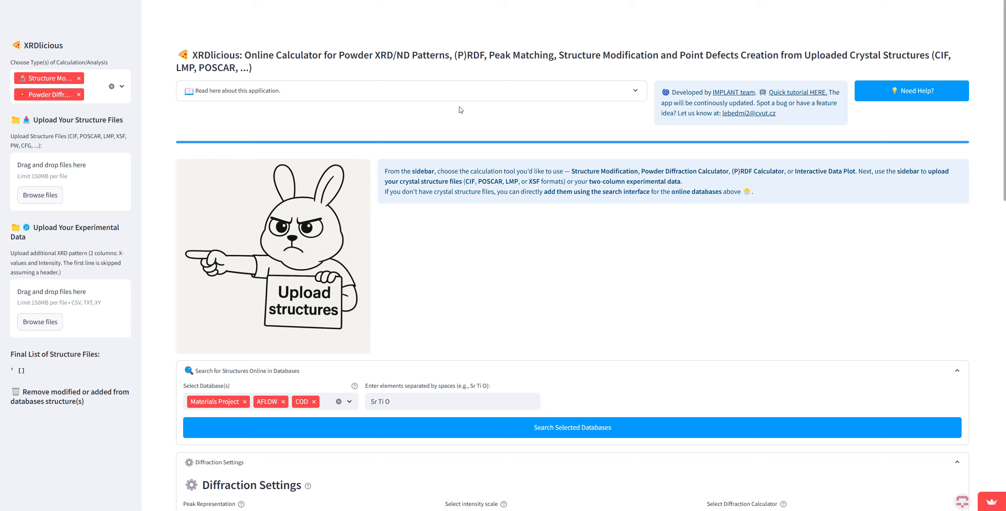
double_click(209, 55)
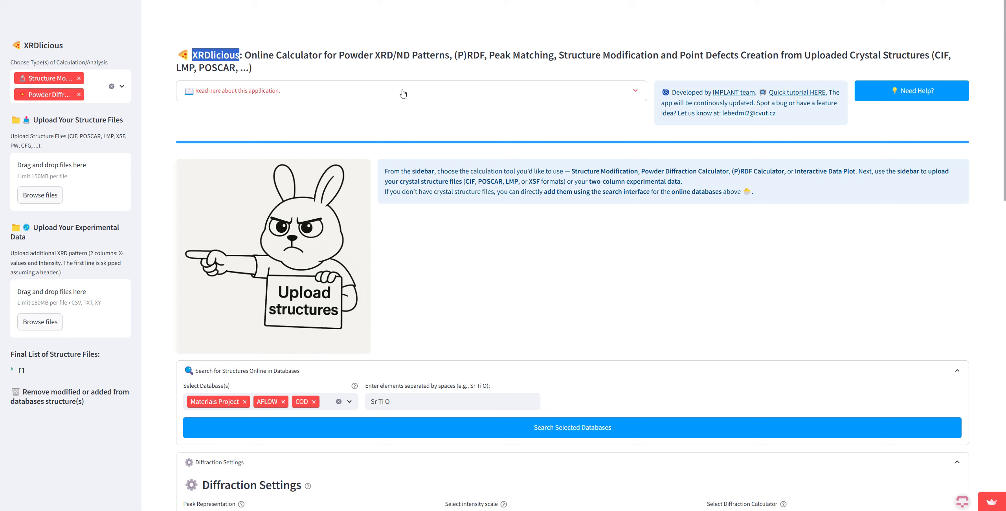
click(48, 93)
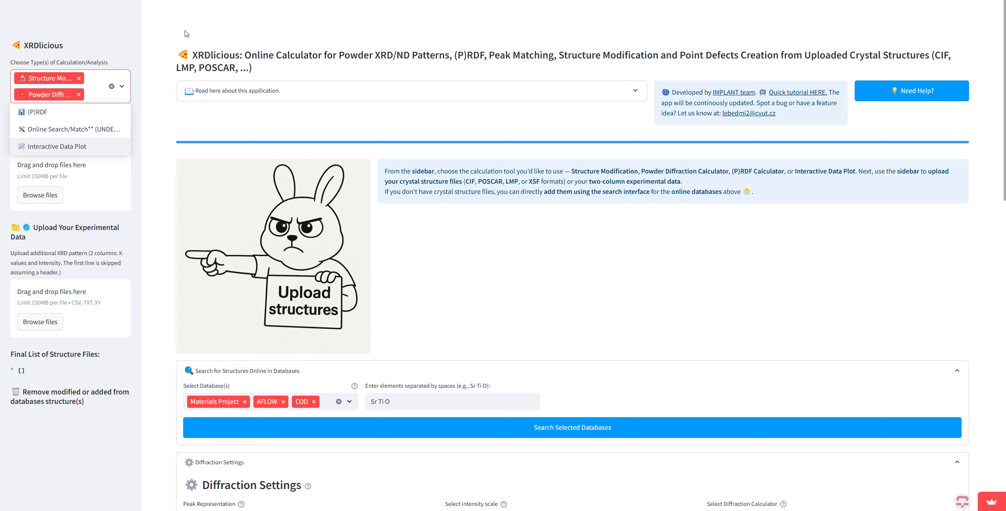
click(127, 81)
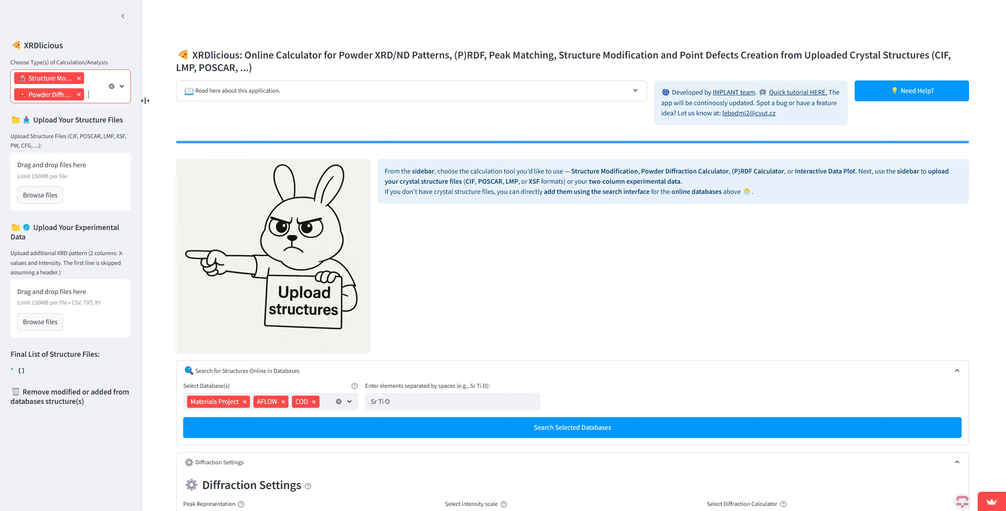
click(248, 120)
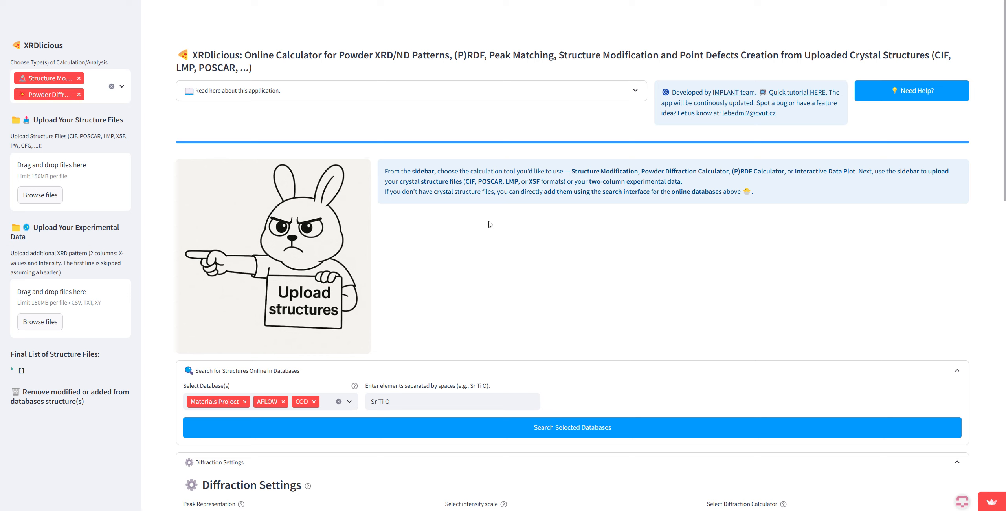
Step: Upload the structure file beta-Ti.cif and inspect its unit cell in the 3D structure plot
click(40, 195)
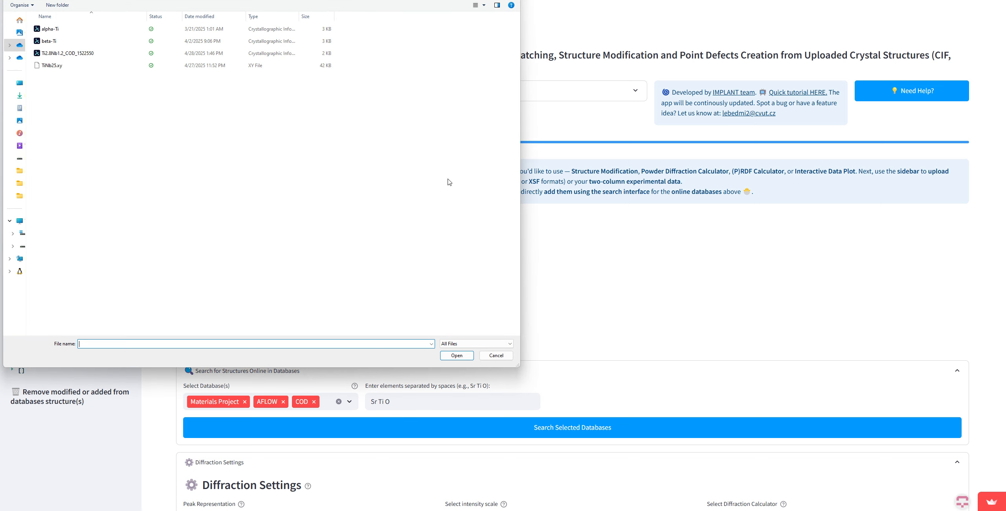
double_click(85, 41)
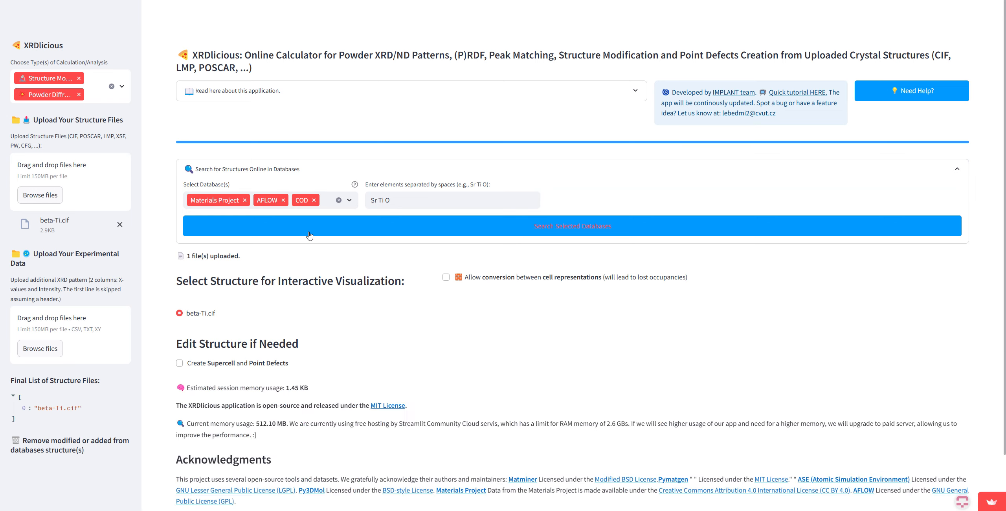
scroll(285, 275, down, 4)
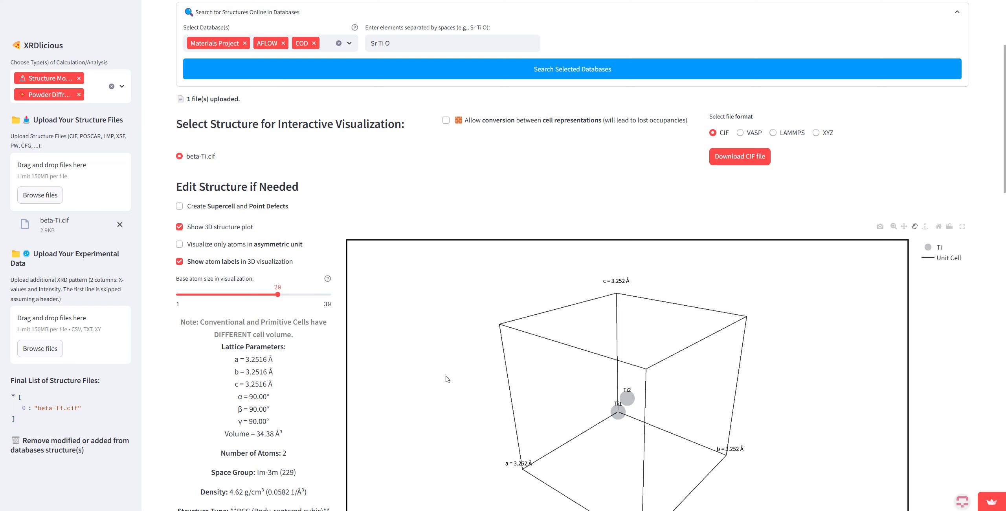
scroll(320, 384, down, 1)
scroll(320, 384, down, 4)
drag(559, 366, 663, 333)
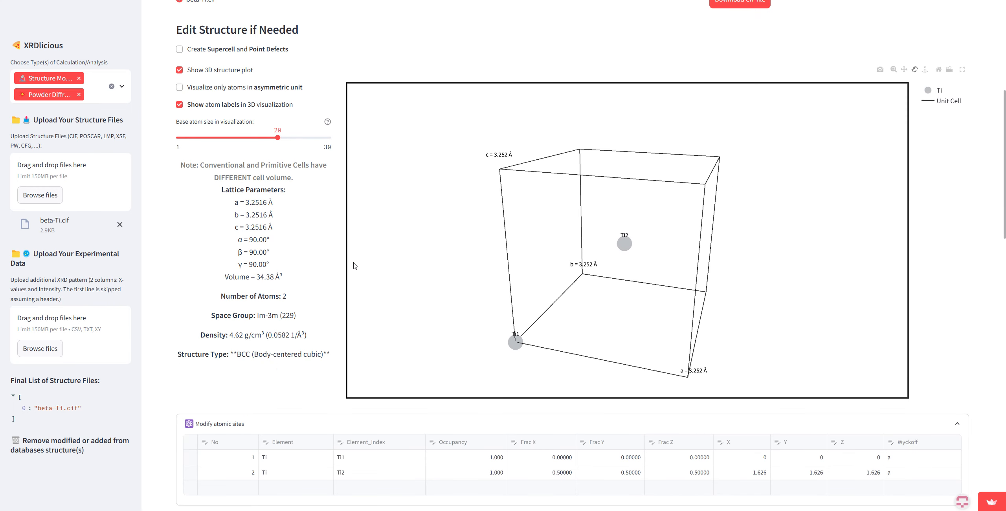
Step: Allow conversion between cell representations and show beta-Ti as a Primitive Cell (Niggli)
scroll(329, 266, up, 2)
scroll(329, 265, up, 1)
click(476, 81)
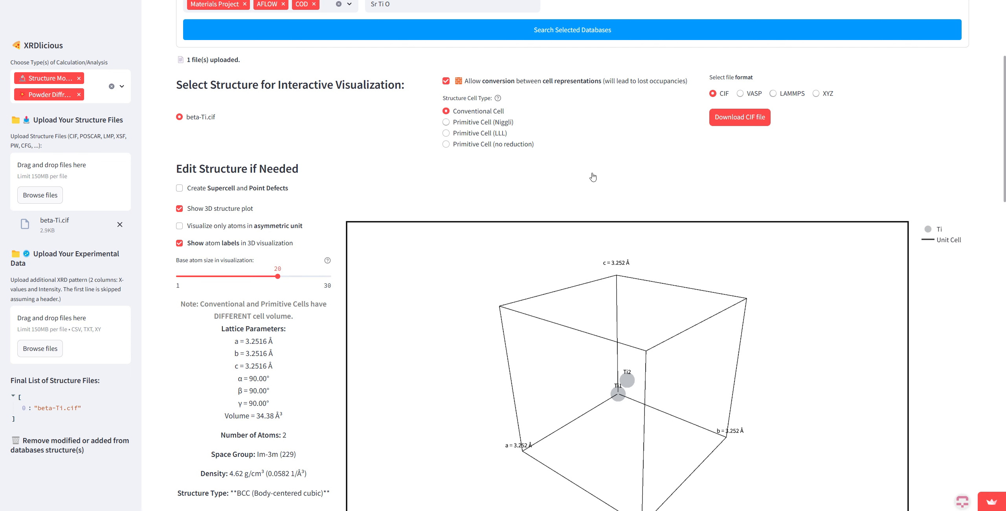
drag(608, 337, 632, 334)
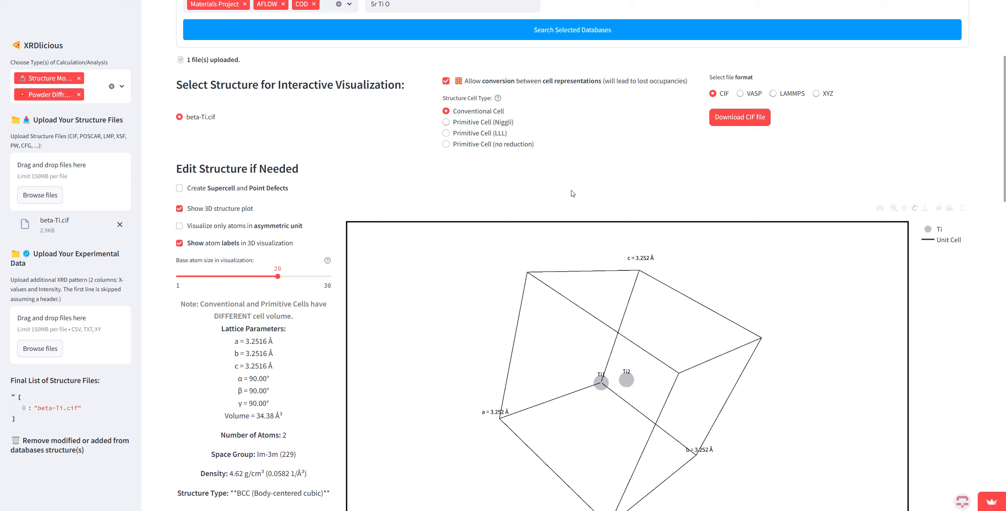
click(479, 123)
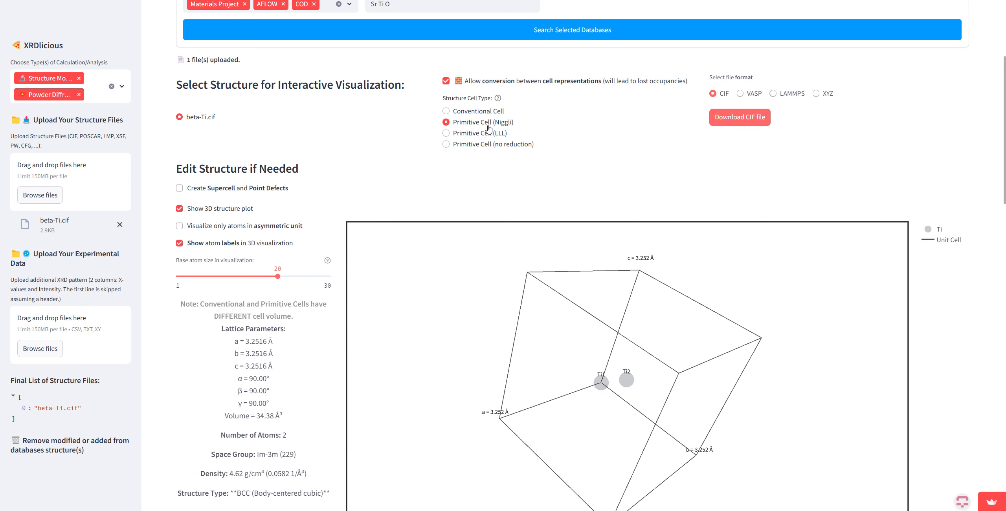
drag(560, 321, 576, 300)
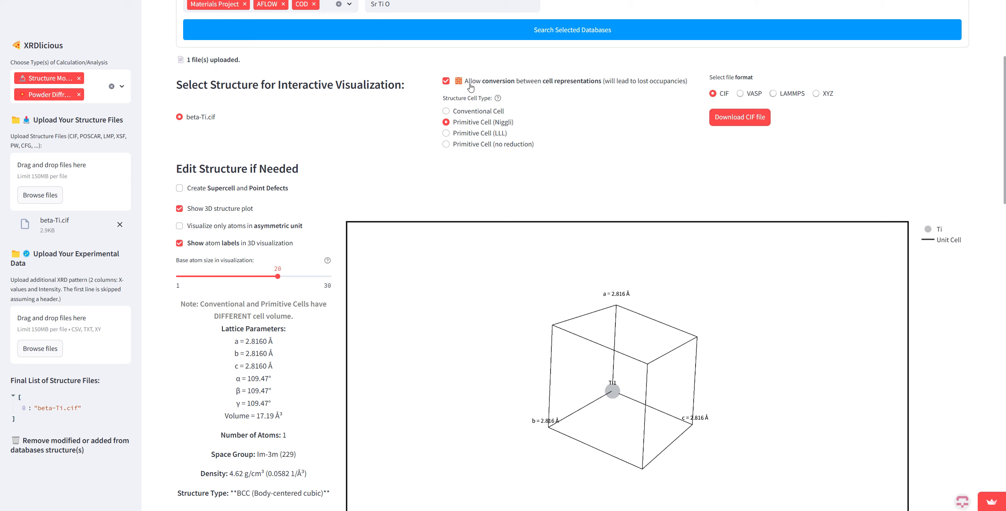
Step: Return beta-Ti to the Conventional Cell and disallow conversion between cell representations
click(467, 114)
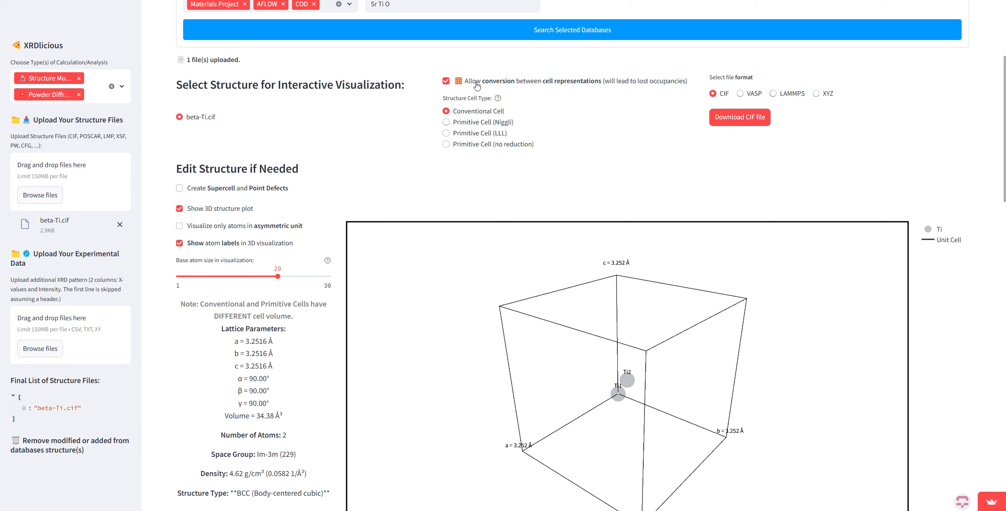
click(474, 84)
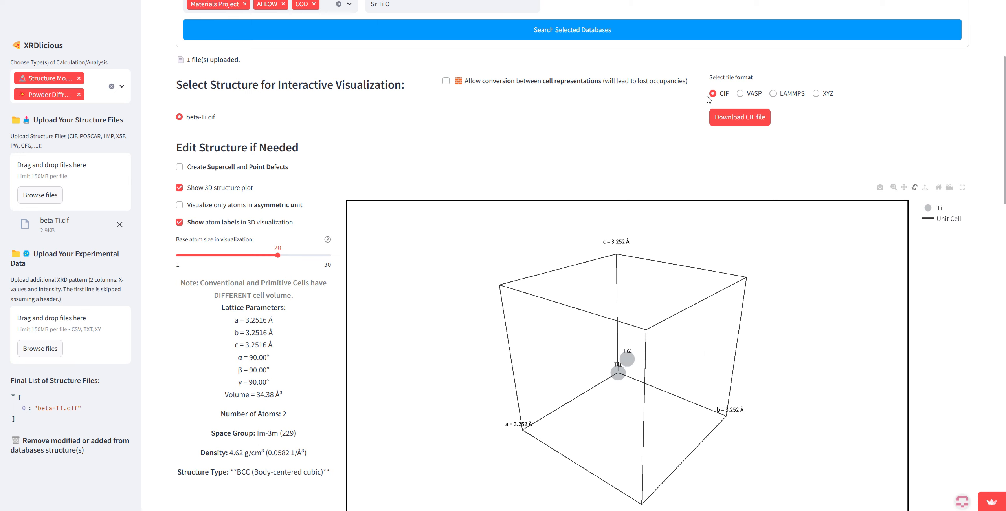
Step: Preview the VASP, LAMMPS and XYZ export options for beta-Ti and set the file format to VASP
click(746, 98)
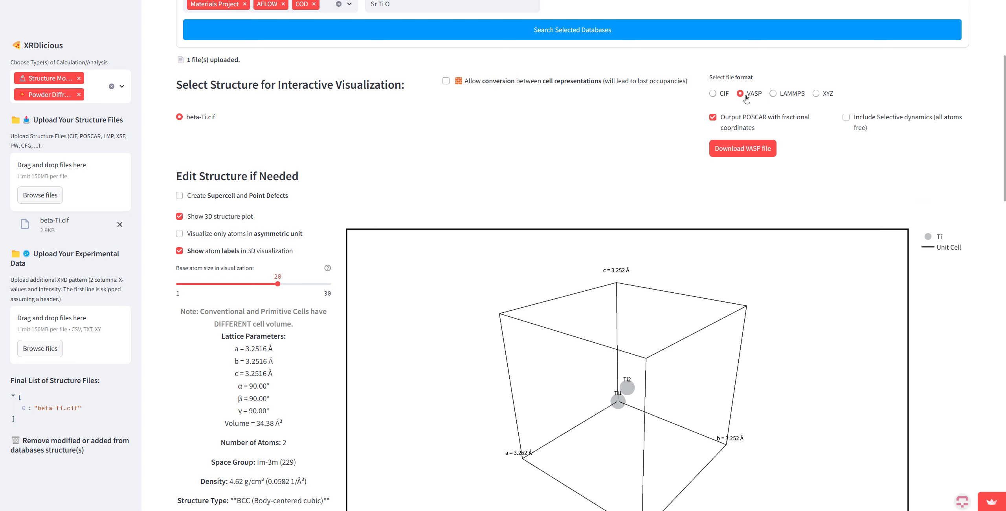
click(792, 96)
click(806, 146)
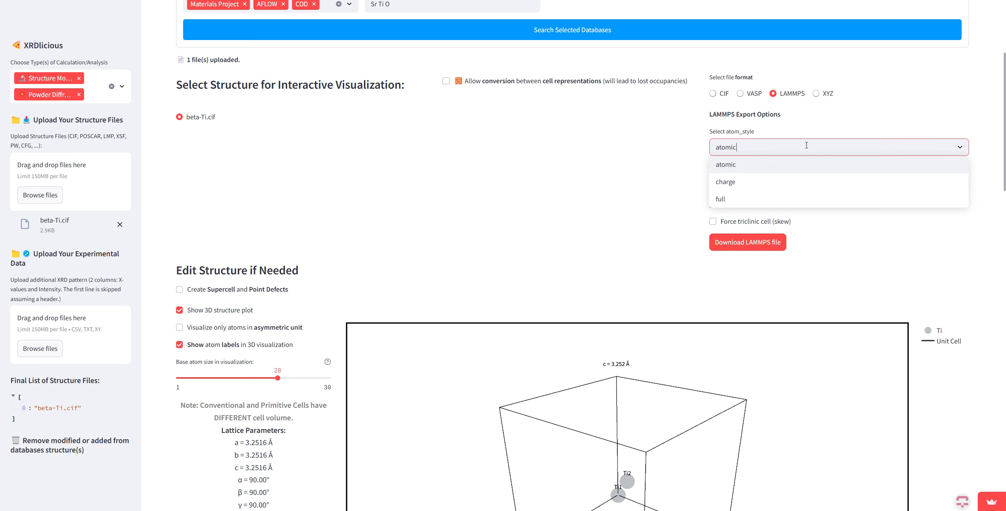
click(618, 178)
click(726, 182)
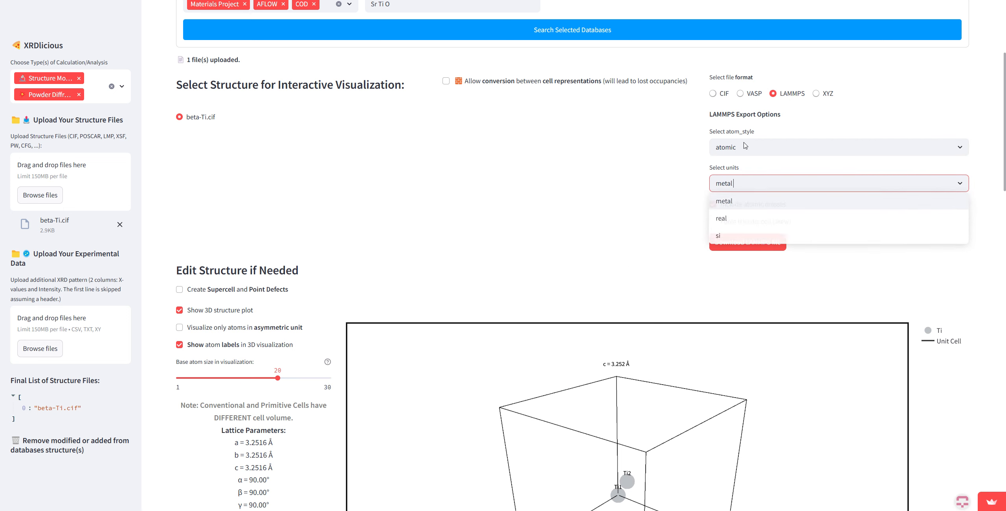
click(816, 94)
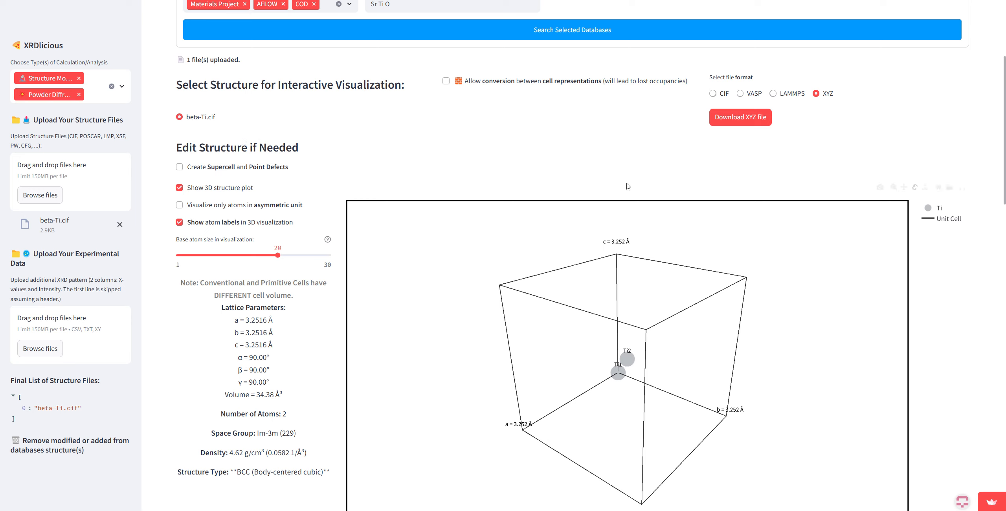
drag(608, 363, 721, 186)
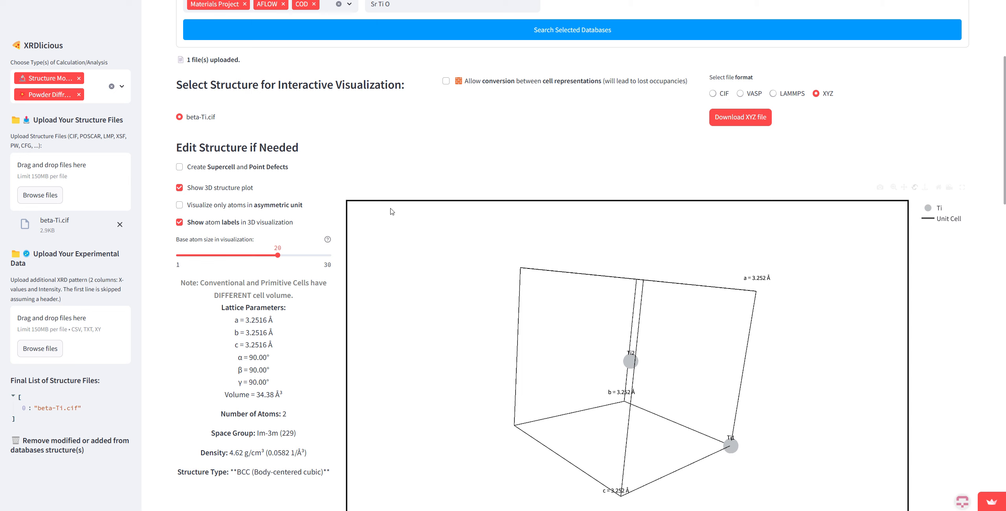
click(752, 94)
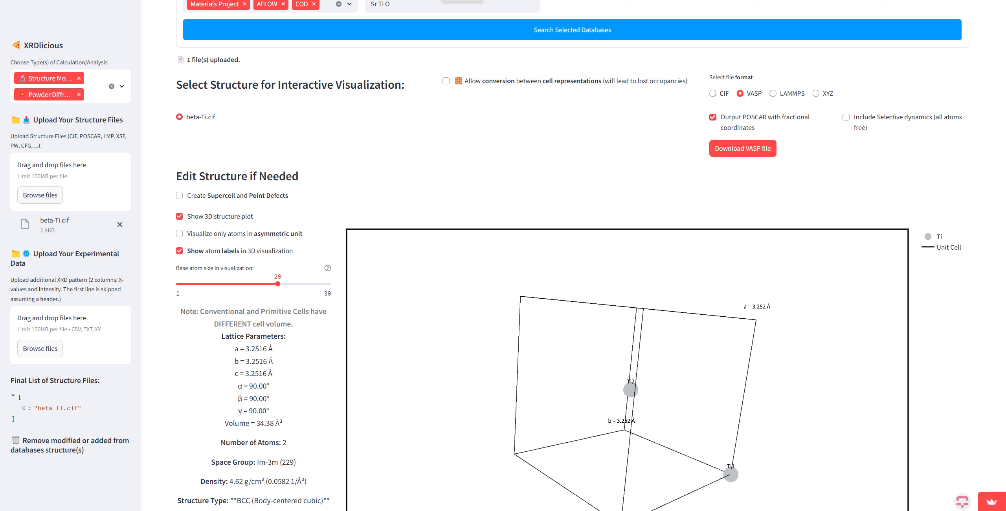
scroll(161, 273, up, 4)
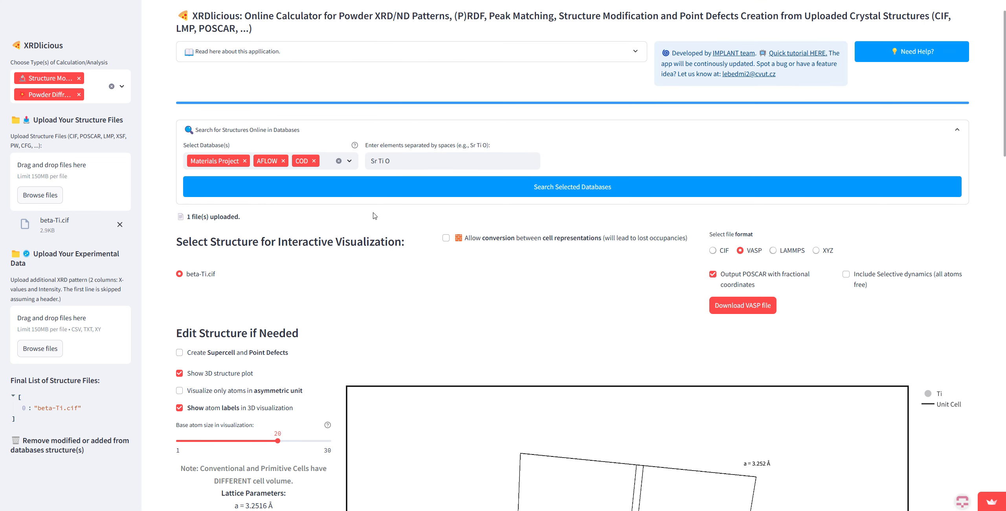
click(106, 179)
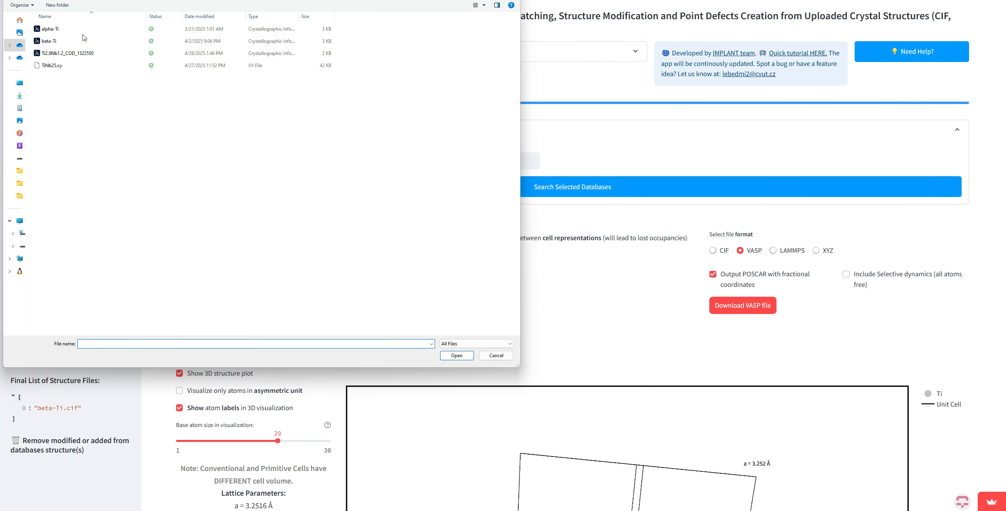
click(496, 356)
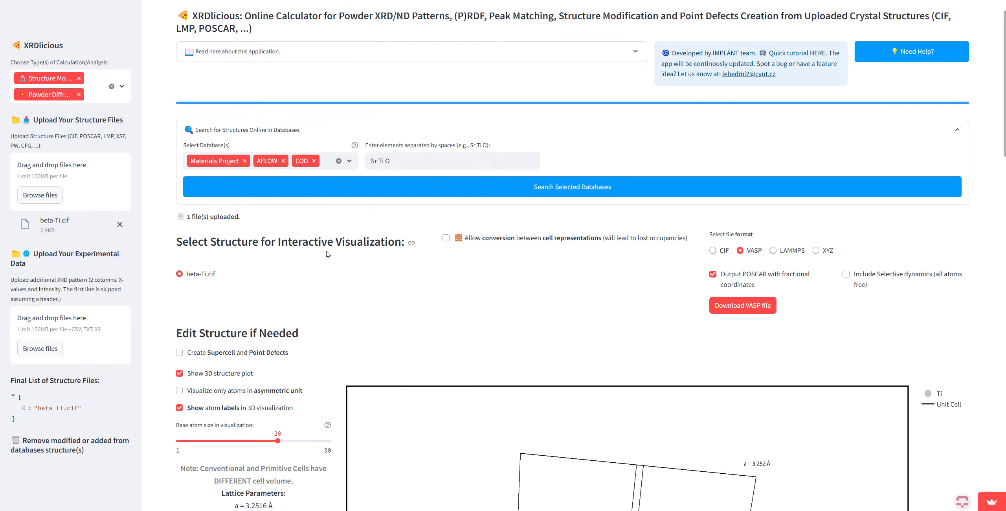
Step: Search Materials Project, AFLOW and COD for structures containing only the element Ti
scroll(260, 189, up, 1)
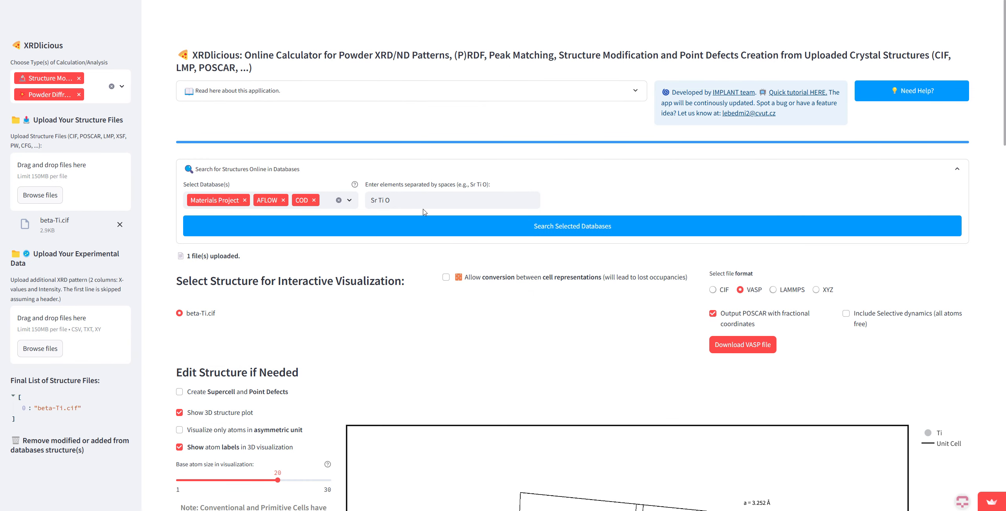
drag(395, 201, 380, 212)
key(ctrl+a)
text(T)
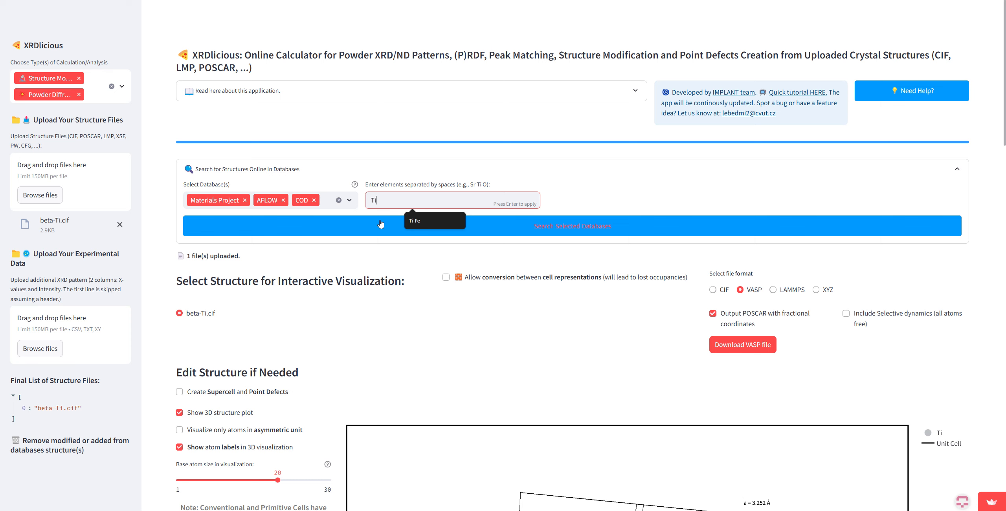
click(533, 146)
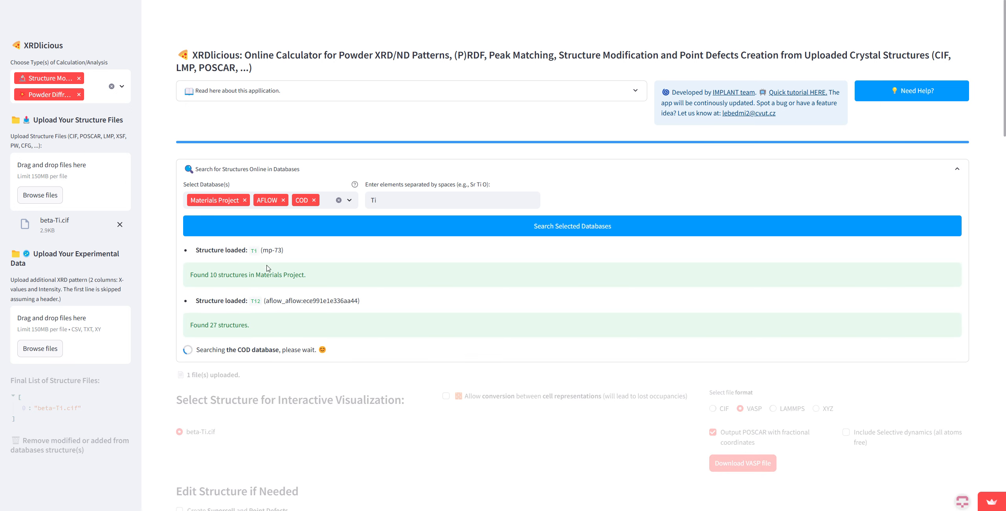
Step: Examine the search messages for each database to see which Ti structures were loaded and how many were found
drag(304, 273, 197, 275)
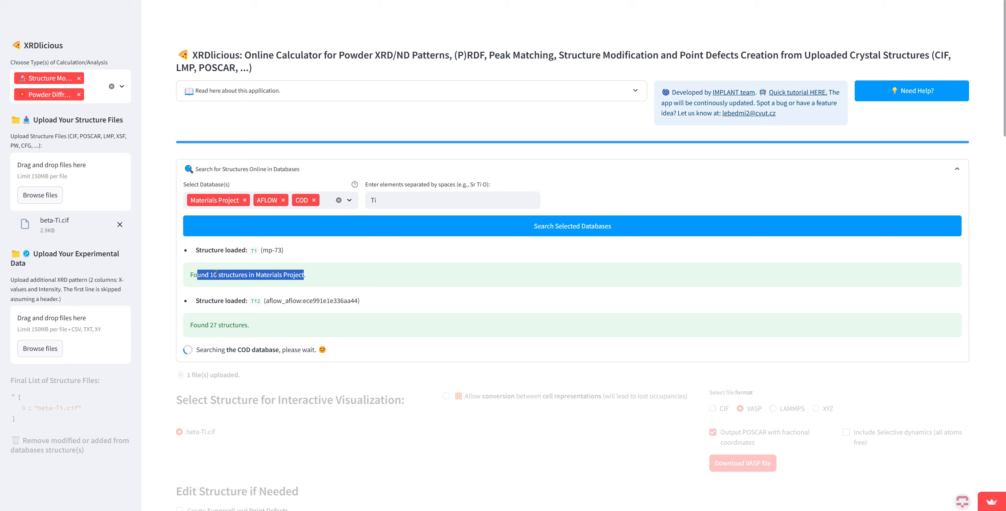
click(257, 254)
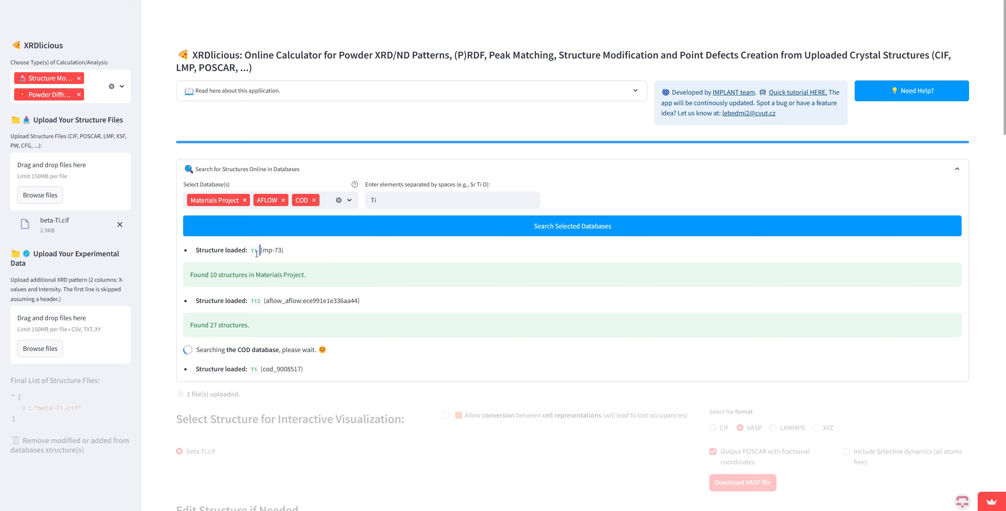
double_click(256, 254)
drag(281, 314, 248, 313)
click(275, 309)
scroll(434, 259, down, 4)
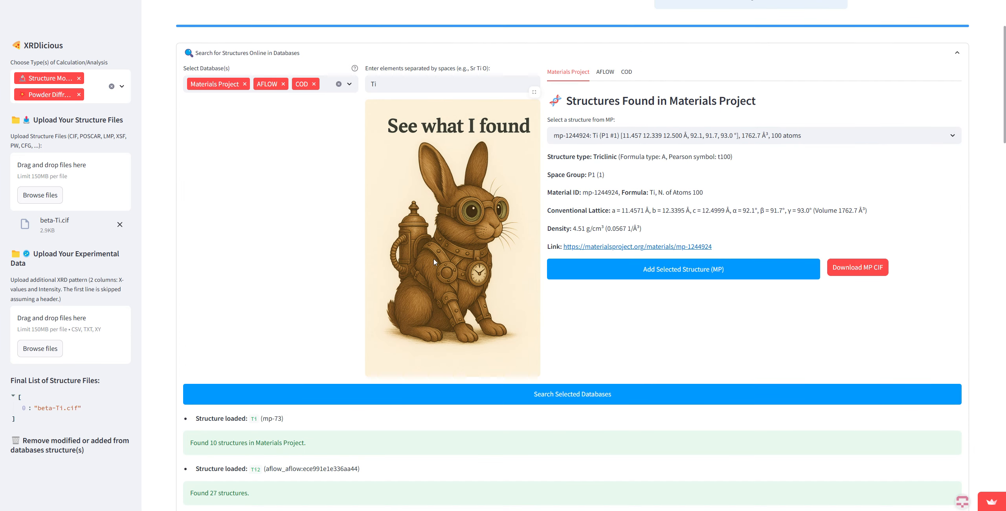
scroll(258, 495, down, 1)
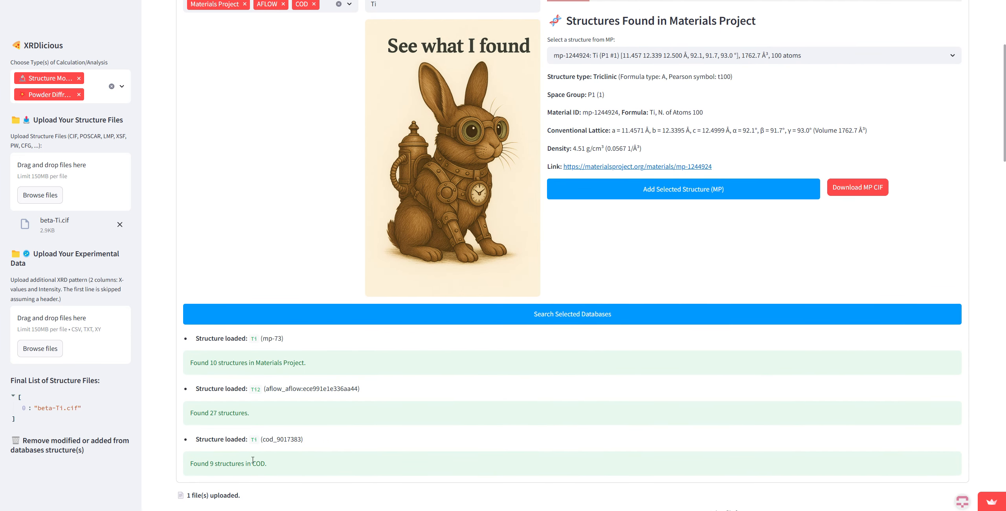
Step: Select the 100-atom Ti structure mp-1245320 from the Materials Project results
scroll(375, 381, up, 4)
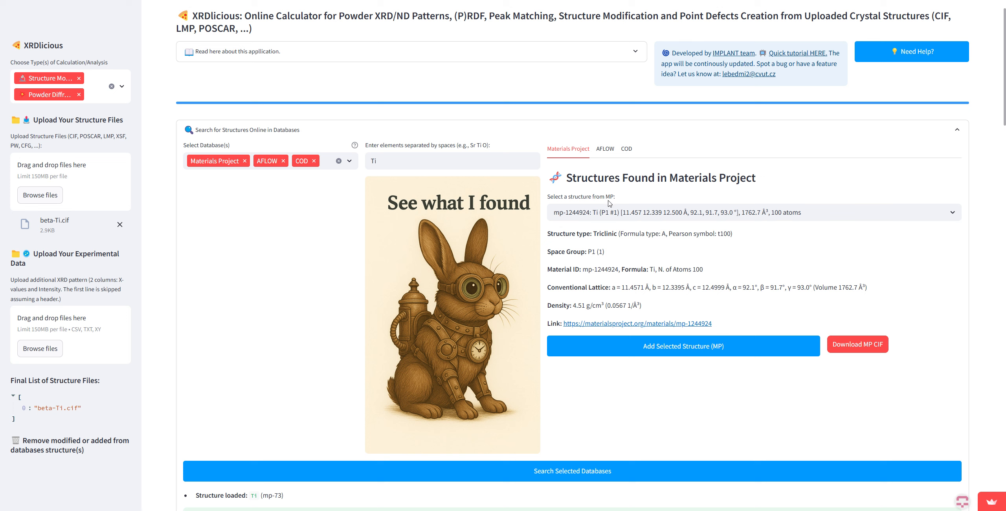
click(641, 218)
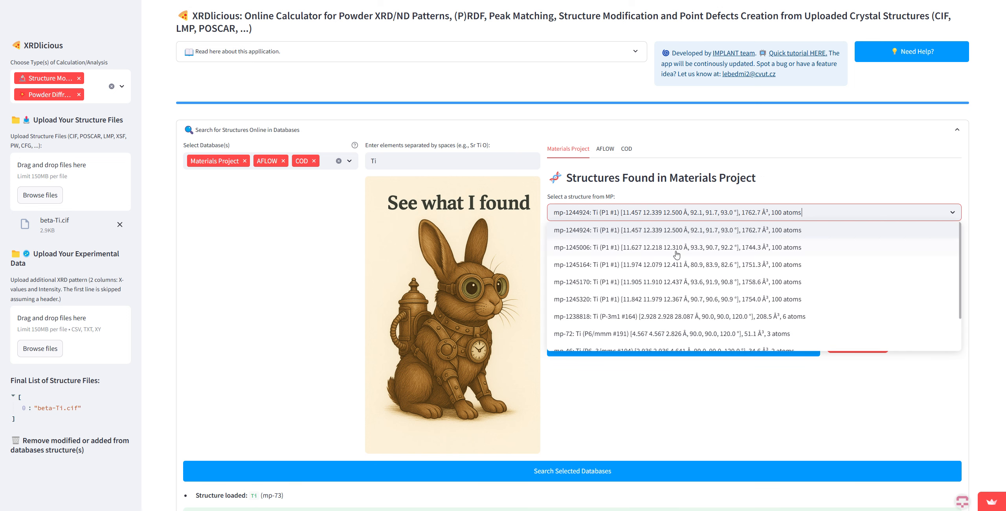
scroll(740, 271, down, 3)
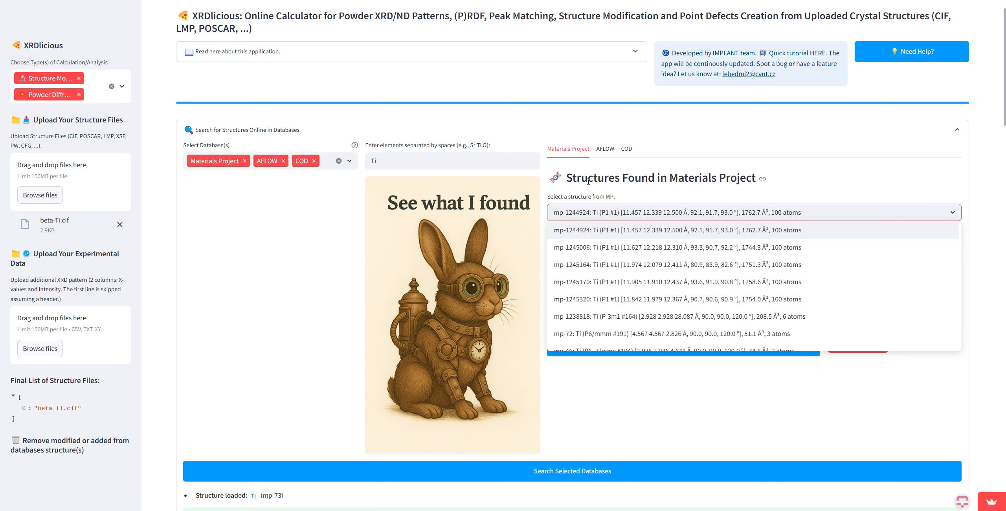
click(688, 181)
click(689, 205)
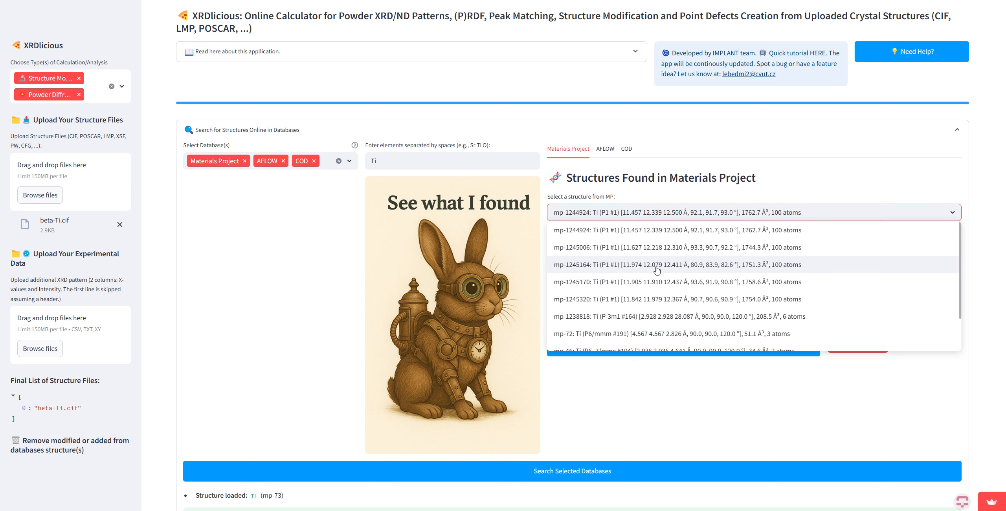
click(668, 295)
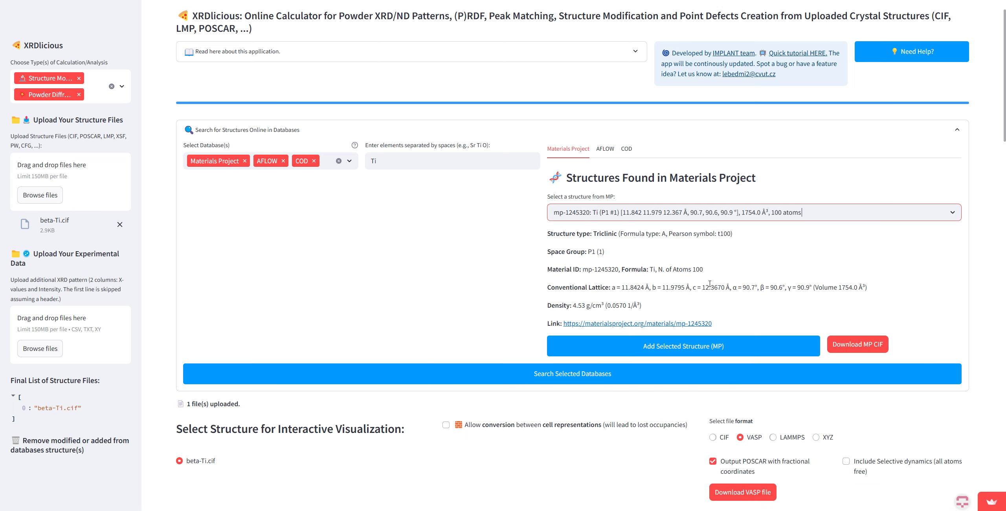
Step: Examine the atom count, structure type and density listed for the selected Materials Project structure
drag(703, 270, 665, 270)
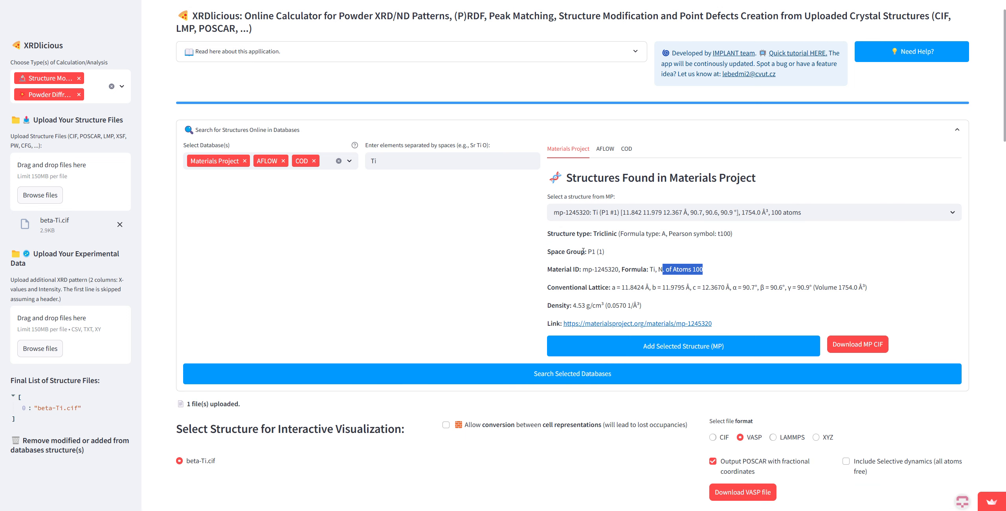
drag(583, 251, 563, 235)
drag(649, 305, 583, 303)
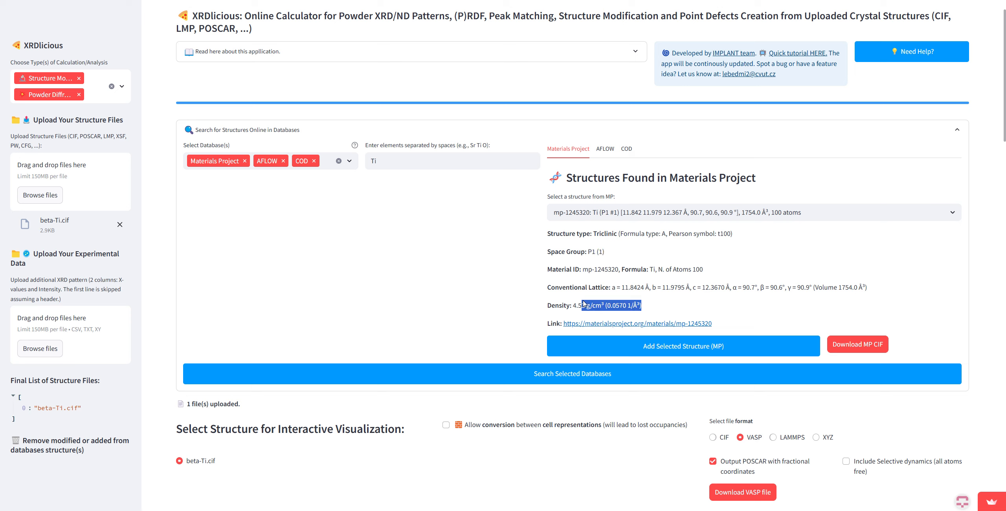
click(675, 305)
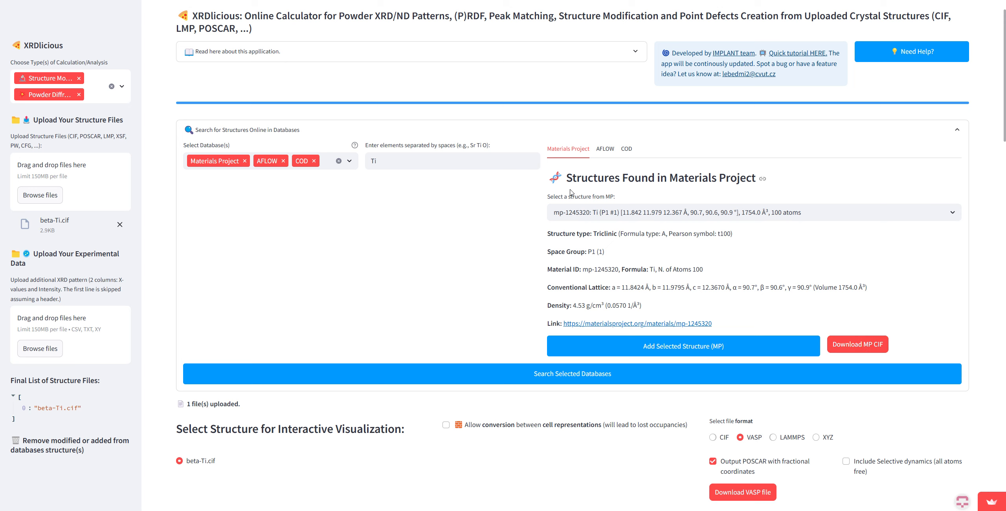
Step: Select the hexagonal Ti structure cod_9008517 from the COD results and add it to the structure files
click(605, 149)
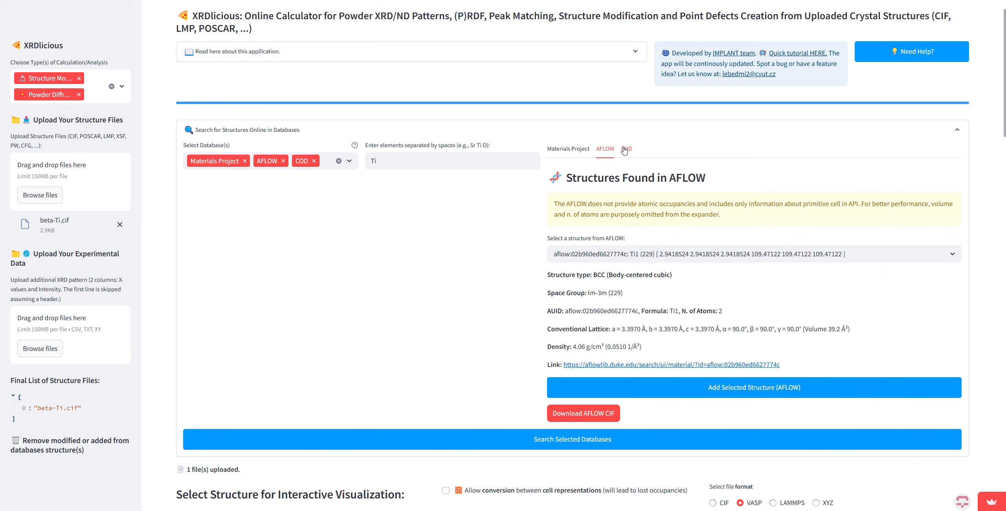
click(626, 149)
click(645, 208)
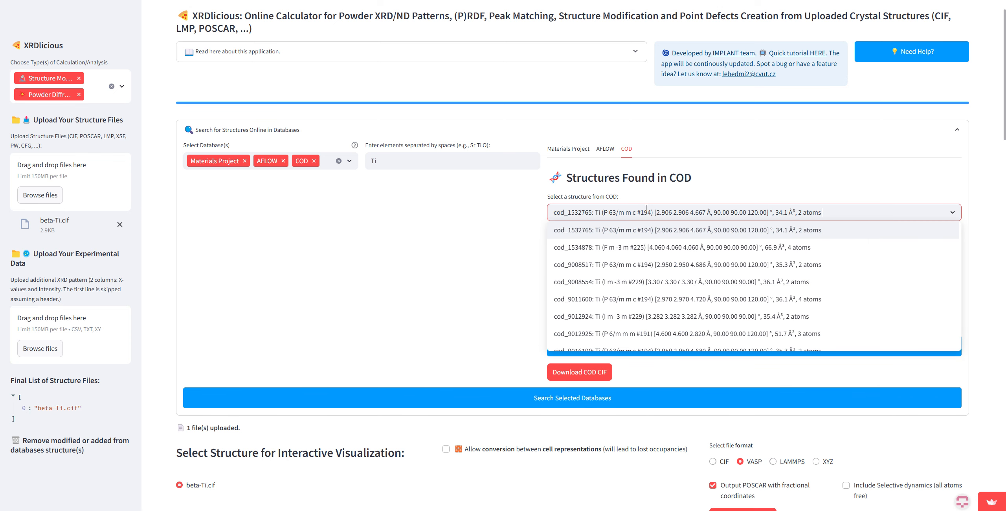
click(669, 205)
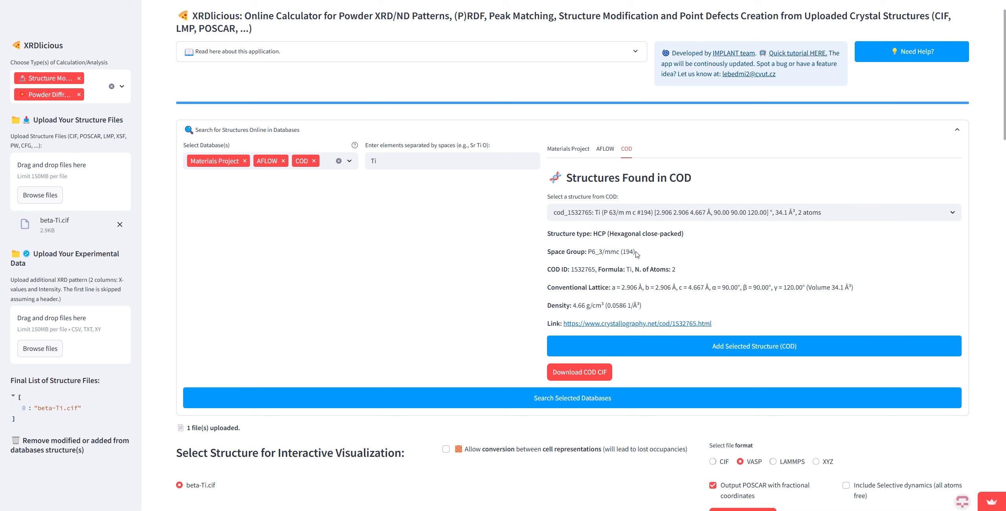
click(675, 214)
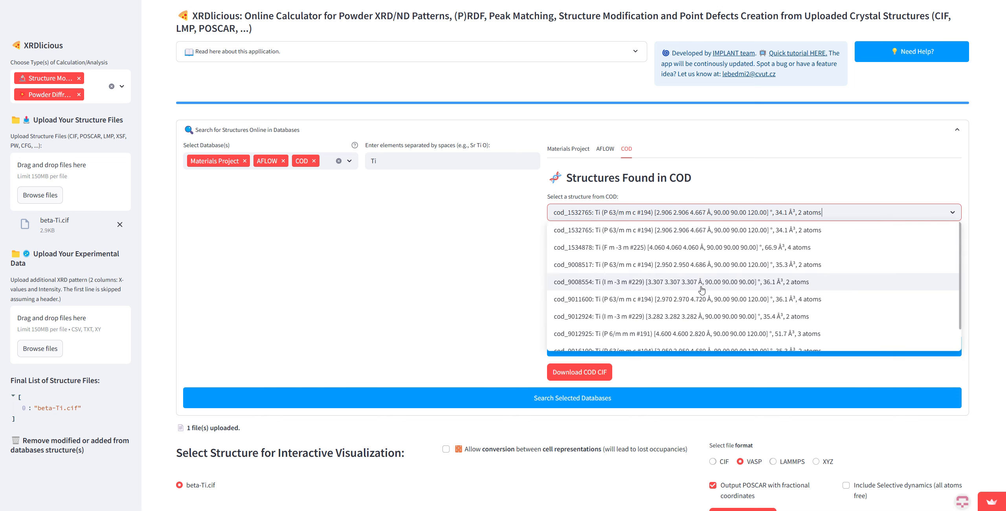
click(703, 266)
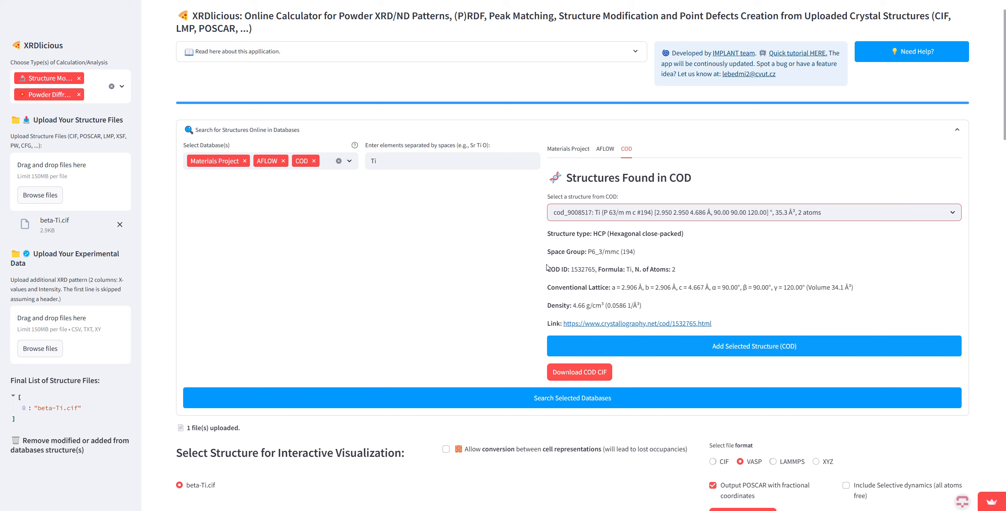
scroll(731, 330, down, 2)
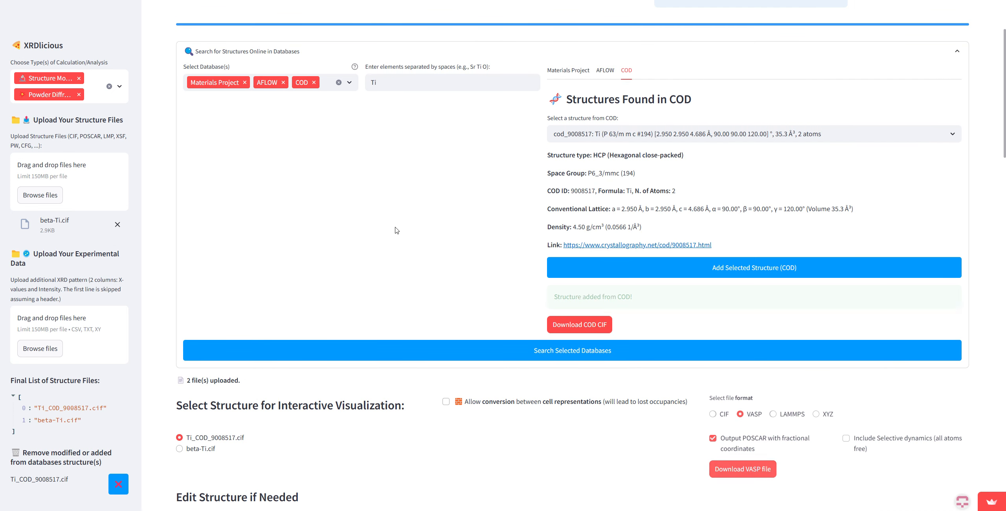
Step: Rotate the 3D view of Ti_COD_9008517.cif and switch the interactive visualization to beta-Ti.cif
scroll(355, 267, down, 8)
drag(417, 334, 792, 359)
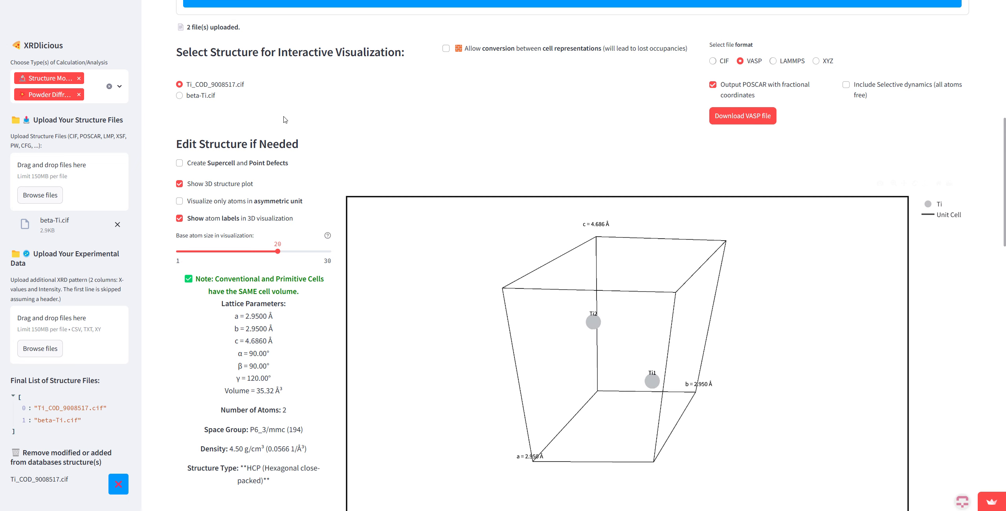
click(204, 98)
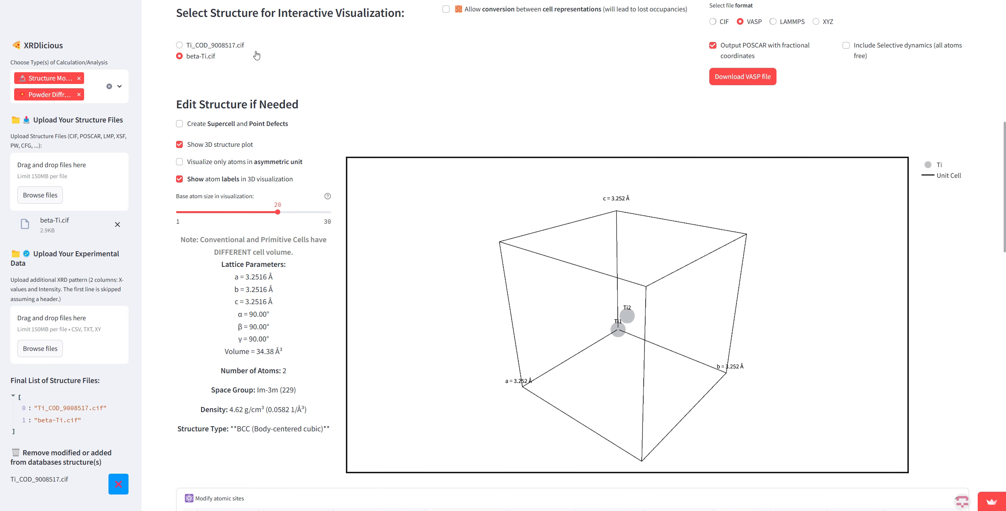
Step: Replace the element of the second atomic site in beta-Ti.cif with Fe
scroll(269, 187, down, 4)
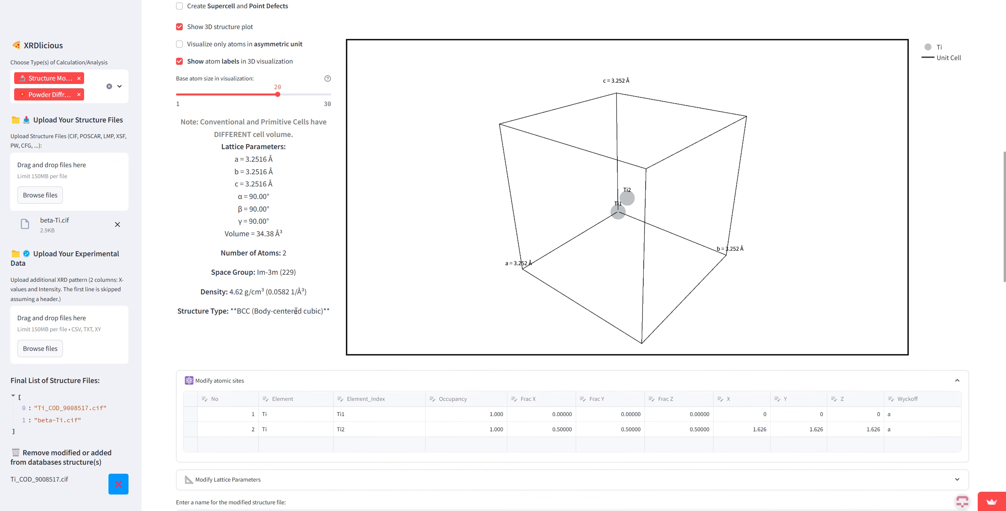
click(300, 432)
click(299, 431)
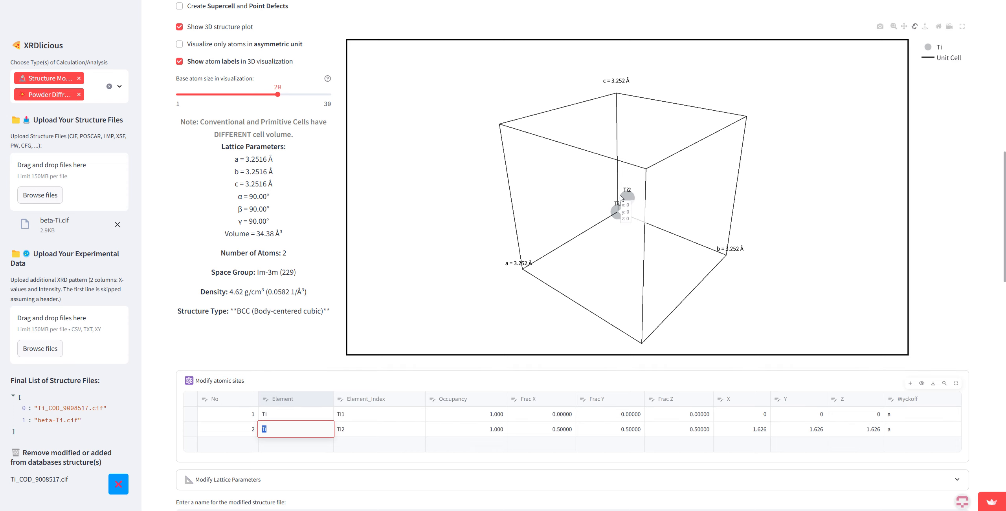
mouse_move(628, 201)
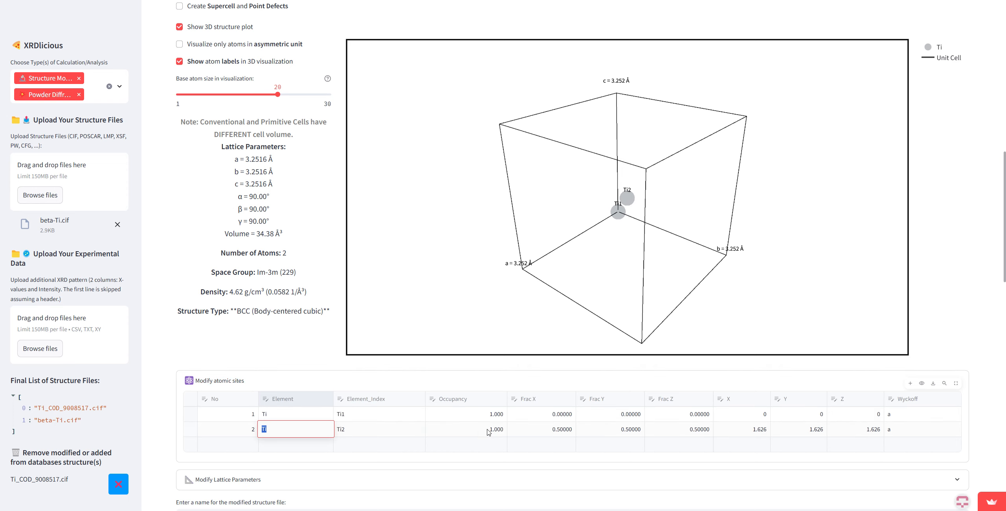
scroll(351, 351, down, 1)
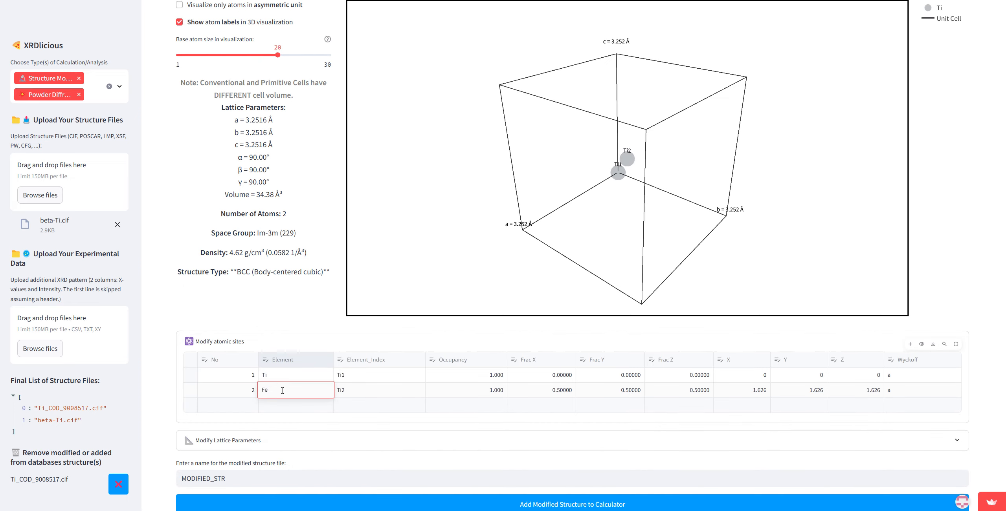
key(Return)
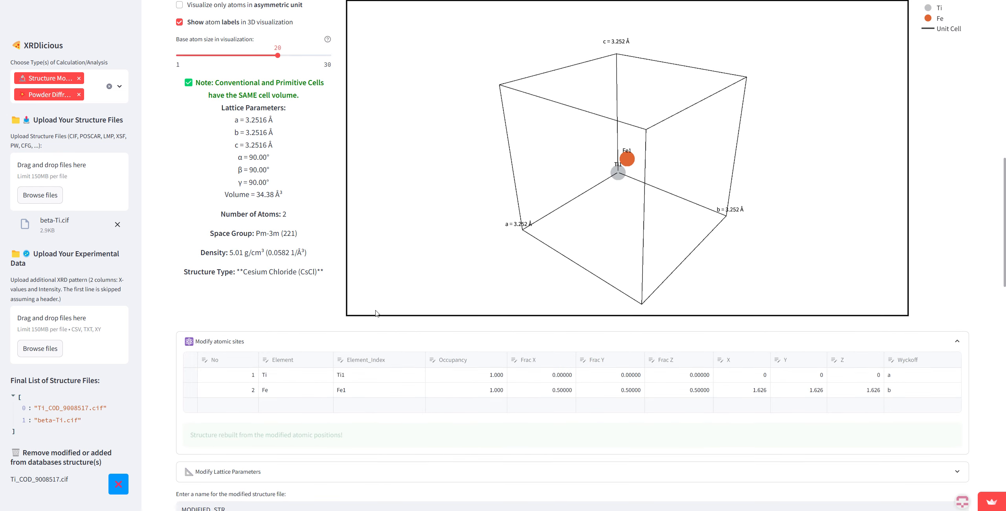
Step: Set the occupancy of the Fe site to 0.5 and rotate the 3D structure to inspect the site
click(496, 392)
click(502, 391)
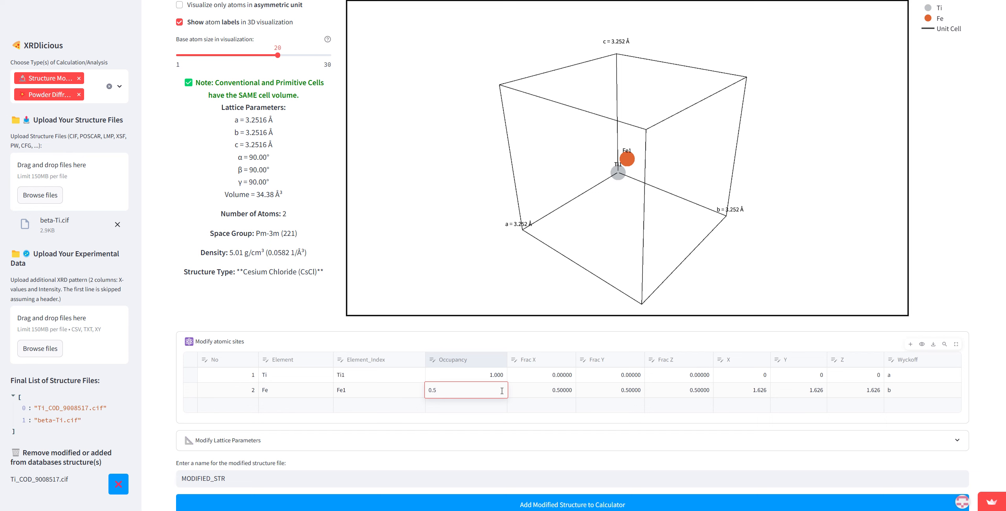
key(Return)
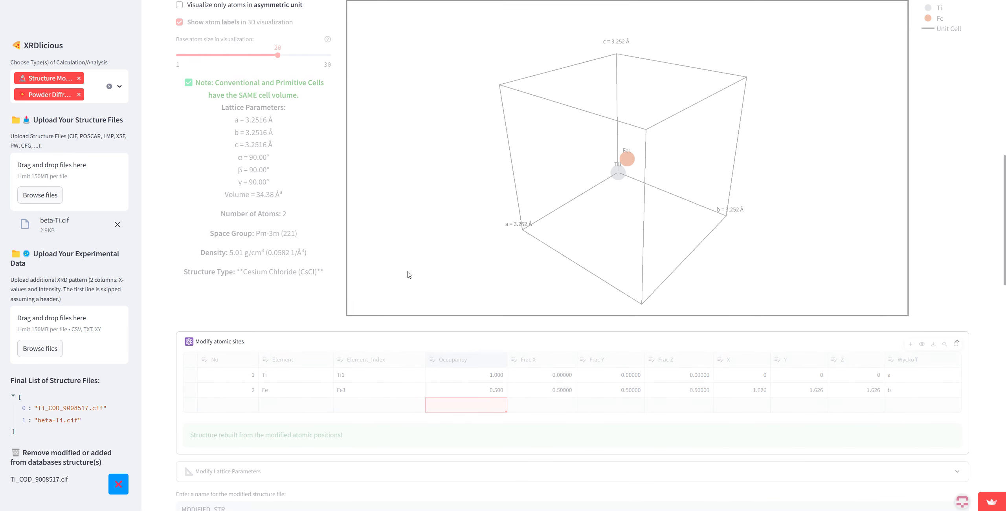
drag(434, 261, 444, 240)
mouse_move(613, 164)
Step: Set lattice parameter a of the modified cubic structure to 3.5 Å and apply the lattice changes
scroll(283, 275, down, 2)
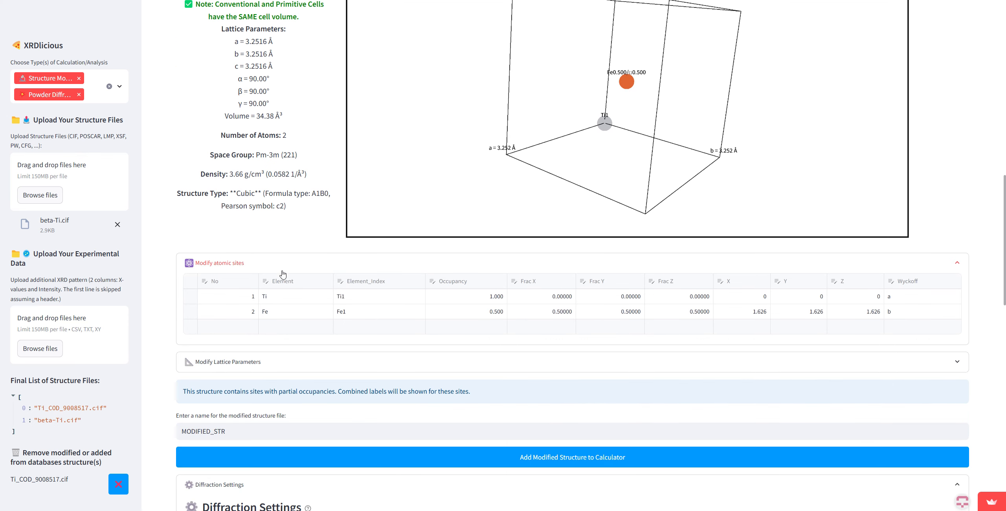
click(263, 367)
scroll(310, 332, down, 1)
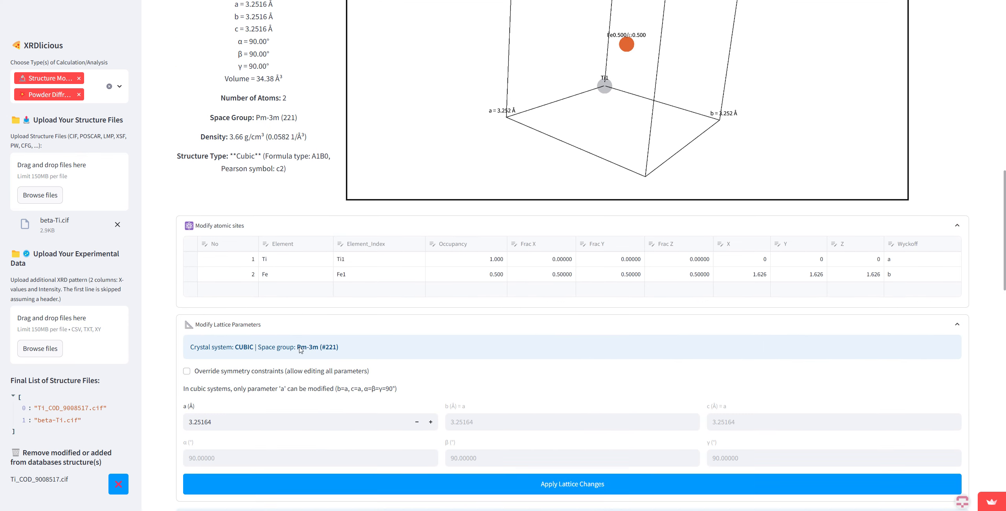
scroll(311, 334, up, 2)
scroll(311, 334, up, 1)
scroll(212, 339, down, 4)
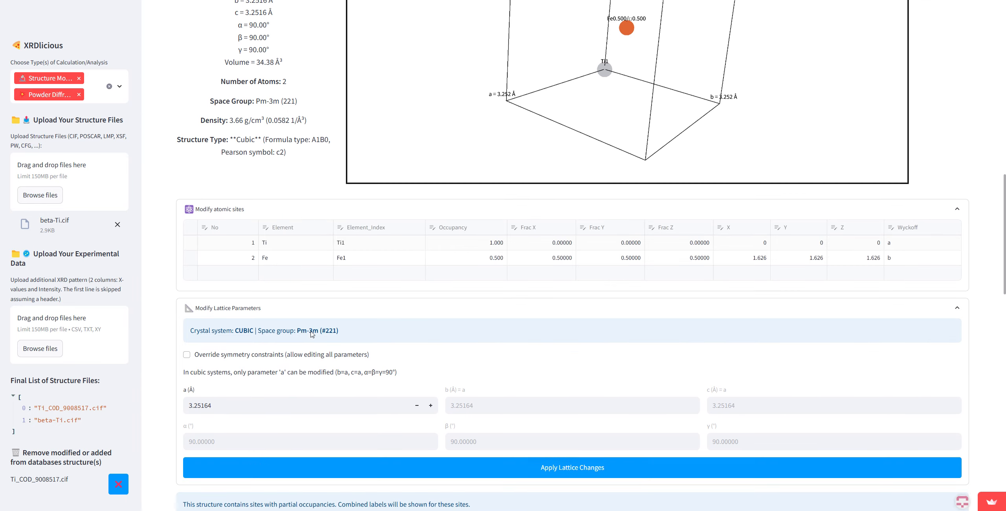
scroll(220, 345, up, 1)
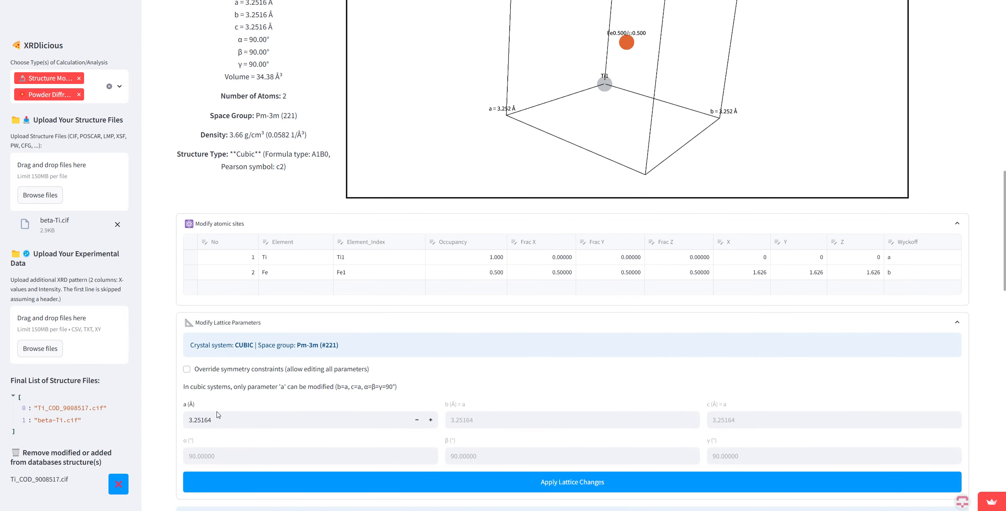
drag(218, 417, 188, 425)
text(3)
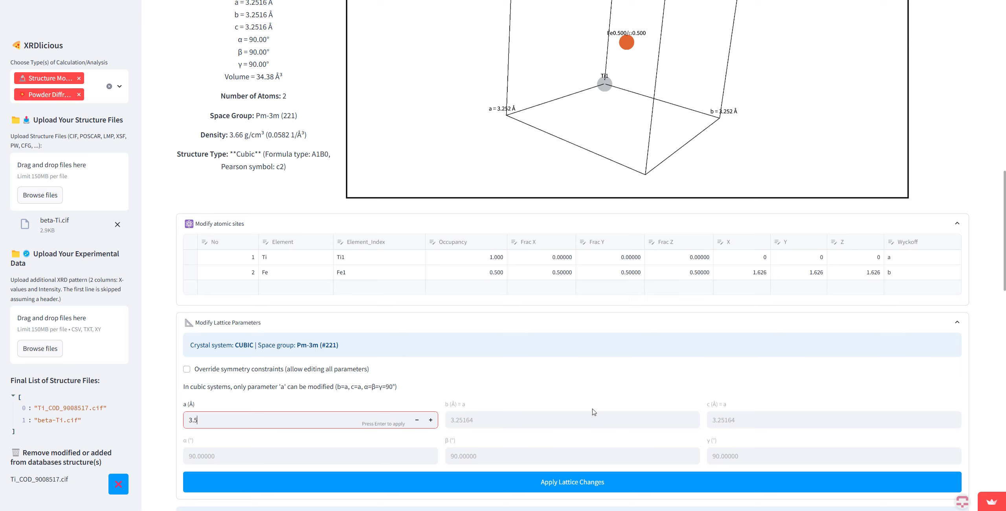
text(.5)
key(Return)
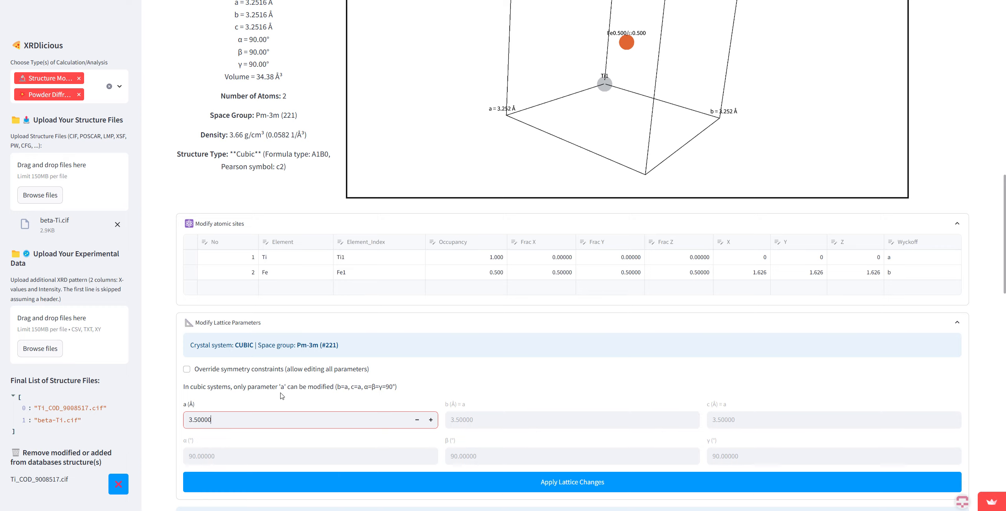
scroll(282, 396, down, 1)
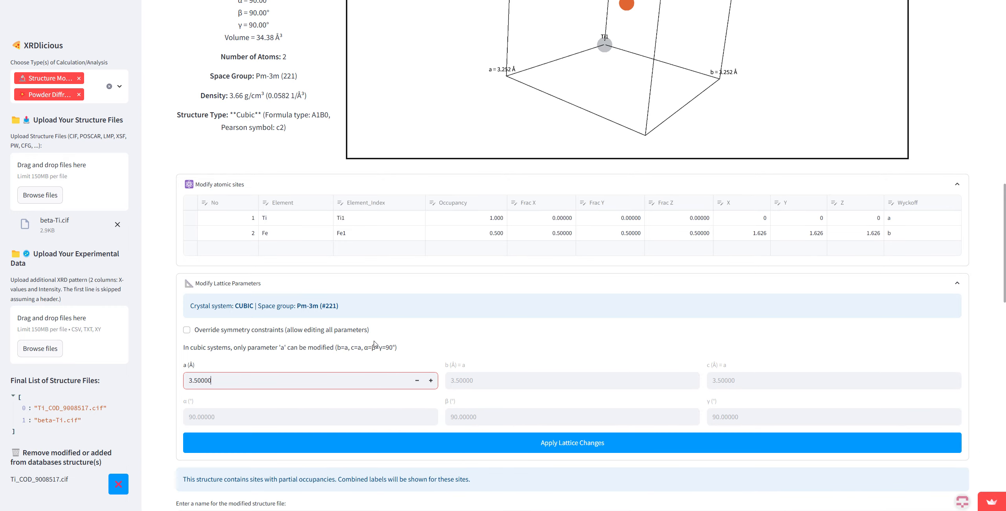
scroll(469, 380, down, 1)
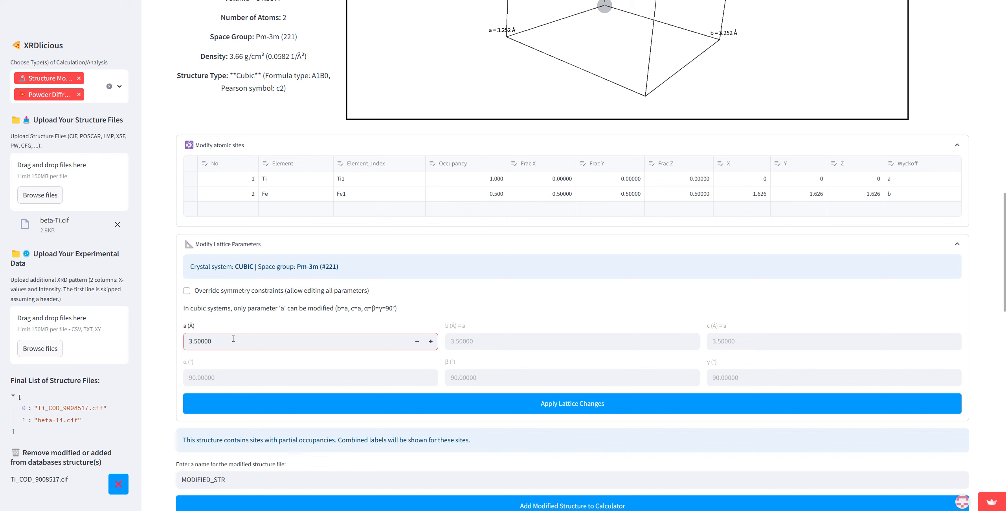
scroll(611, 432, down, 1)
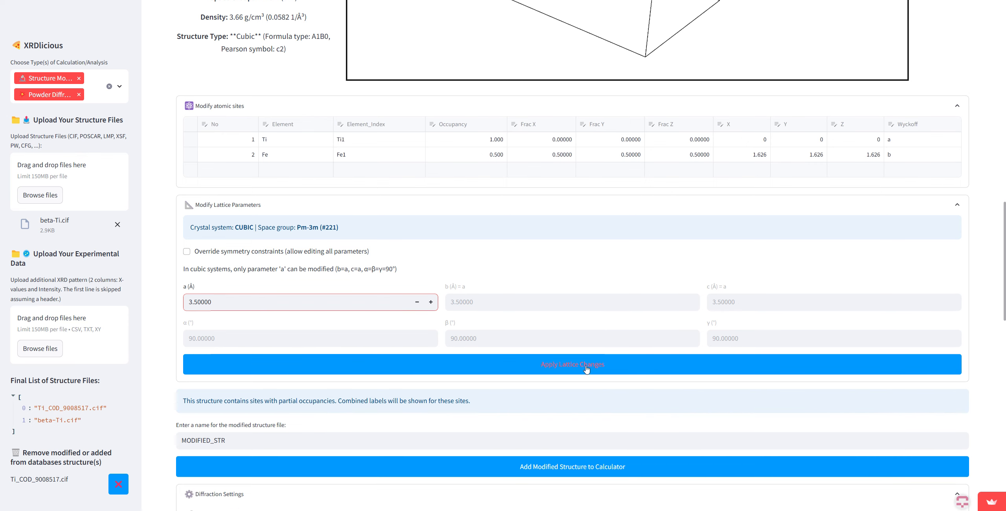
click(586, 369)
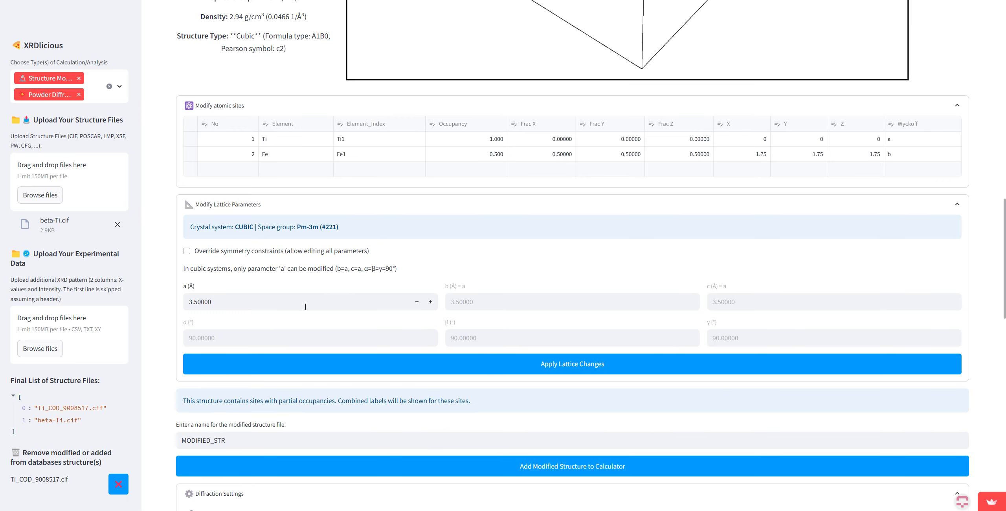
Step: Name the modified structure file TiFe-modified and add it to the calculator
scroll(305, 307, up, 6)
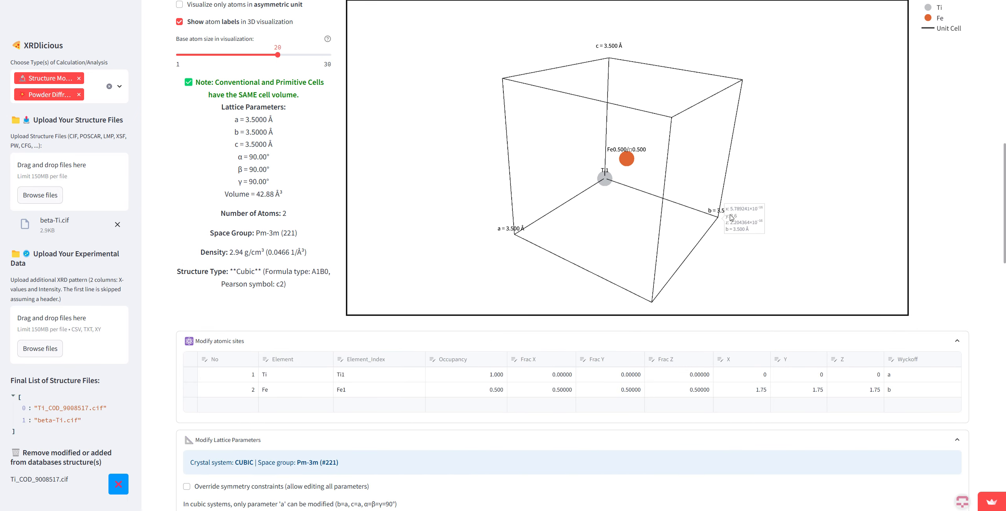
scroll(334, 282, down, 6)
scroll(478, 256, up, 8)
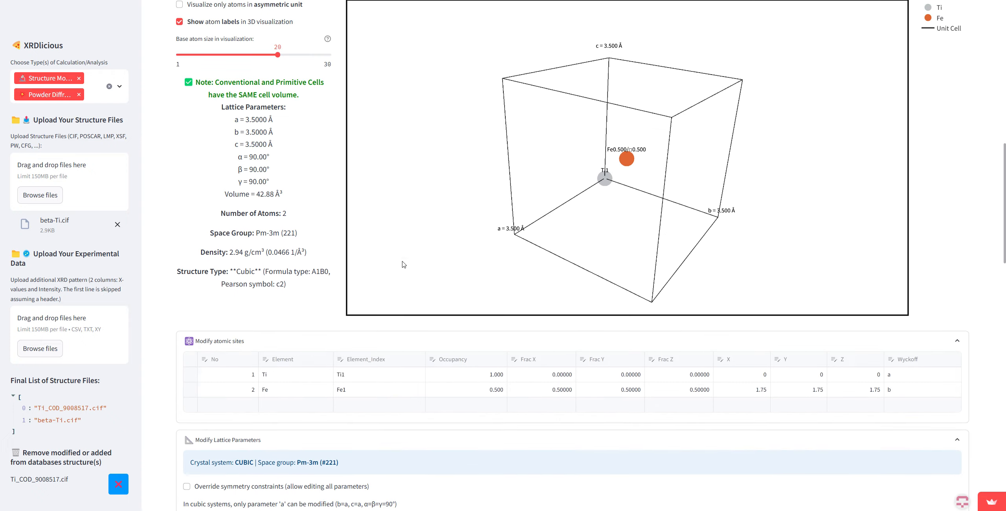
scroll(306, 371, down, 8)
scroll(306, 371, down, 1)
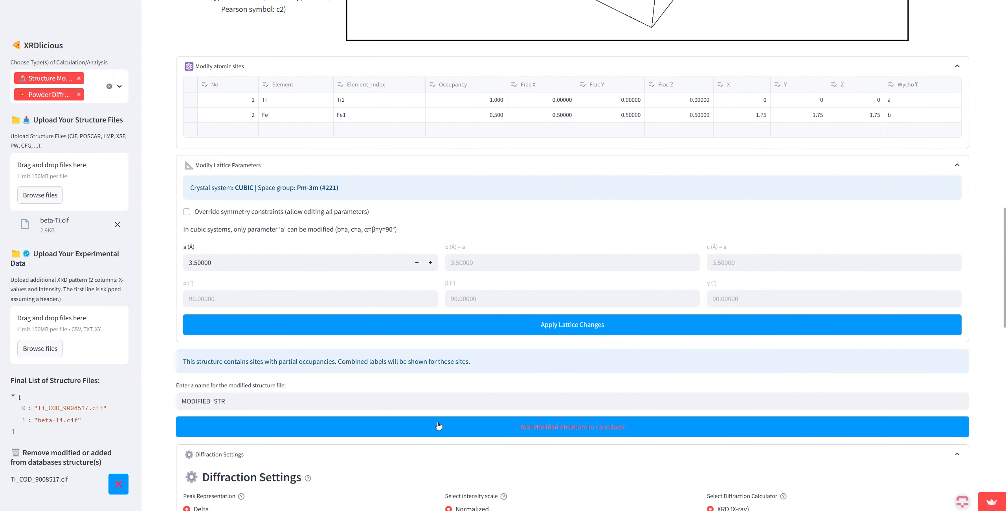
click(467, 402)
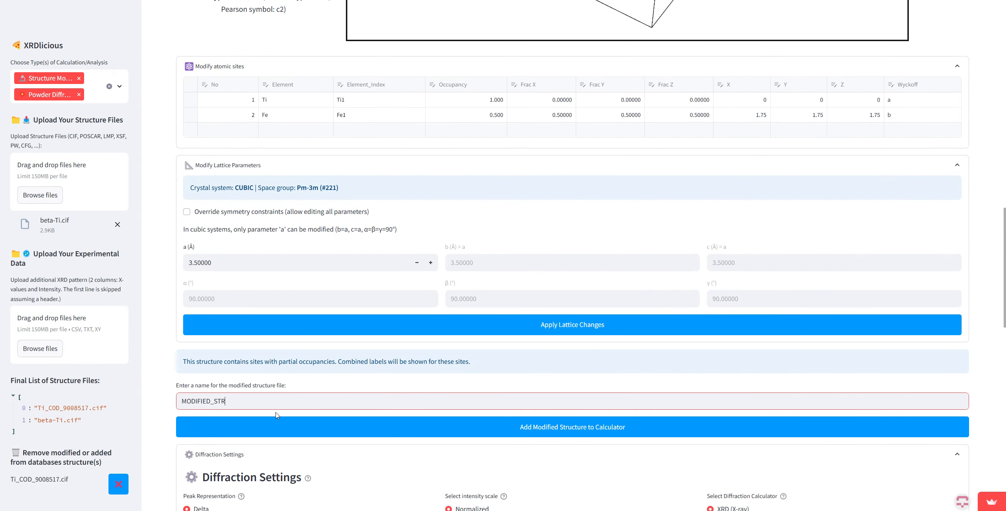
double_click(180, 399)
text(TiFe-modify)
key(BackSpace)
text(ied)
click(622, 432)
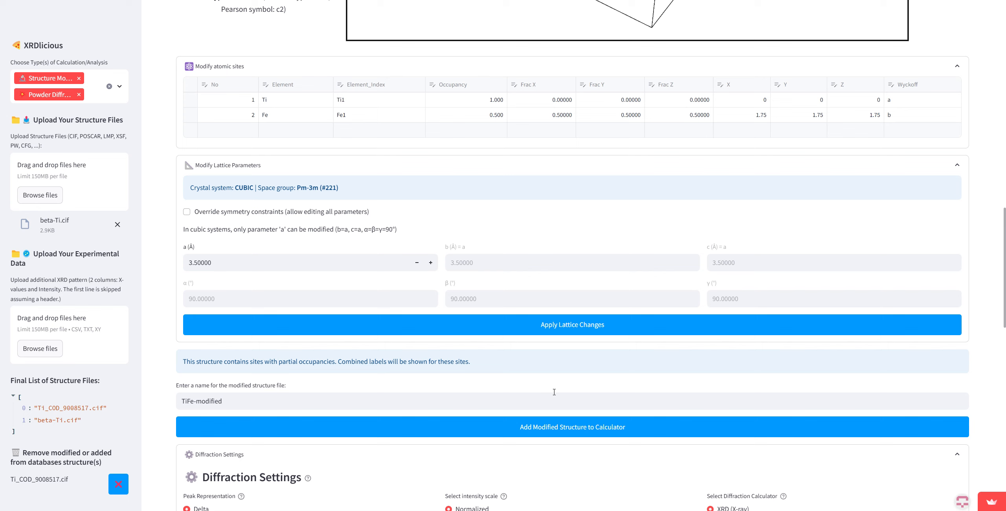
click(517, 427)
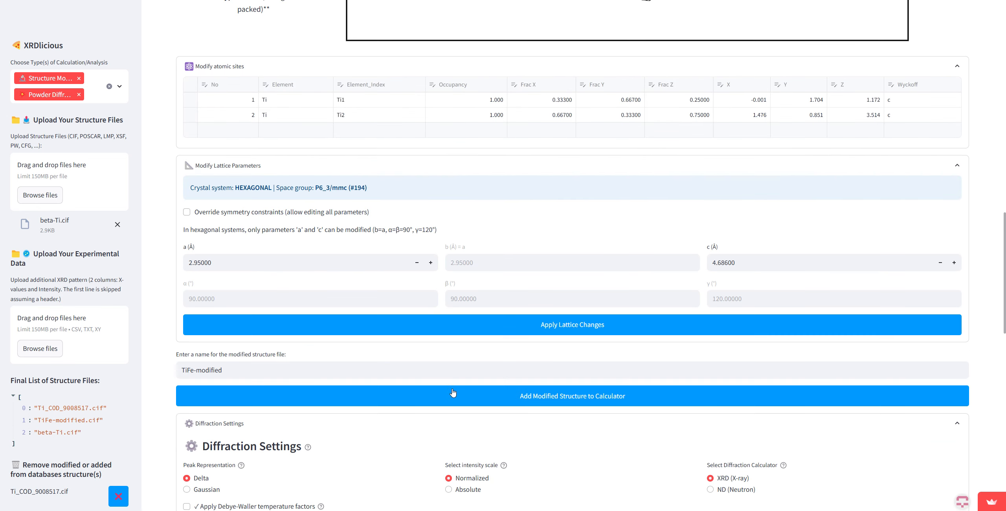
scroll(454, 391, up, 12)
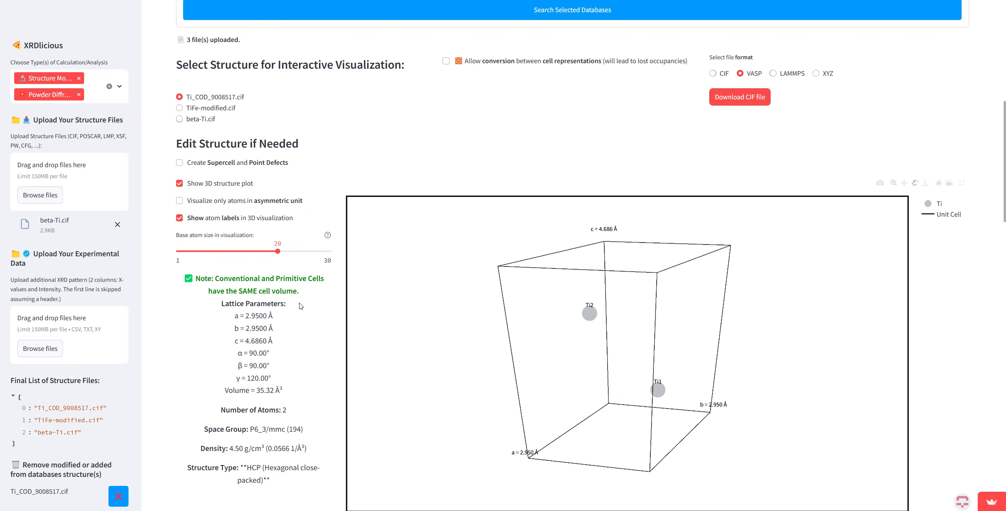
Step: Display TiFe-modified.cif in the interactive visualization, rotate its 3D structure, and review its atomic sites and lattice parameters
scroll(207, 216, up, 1)
click(209, 149)
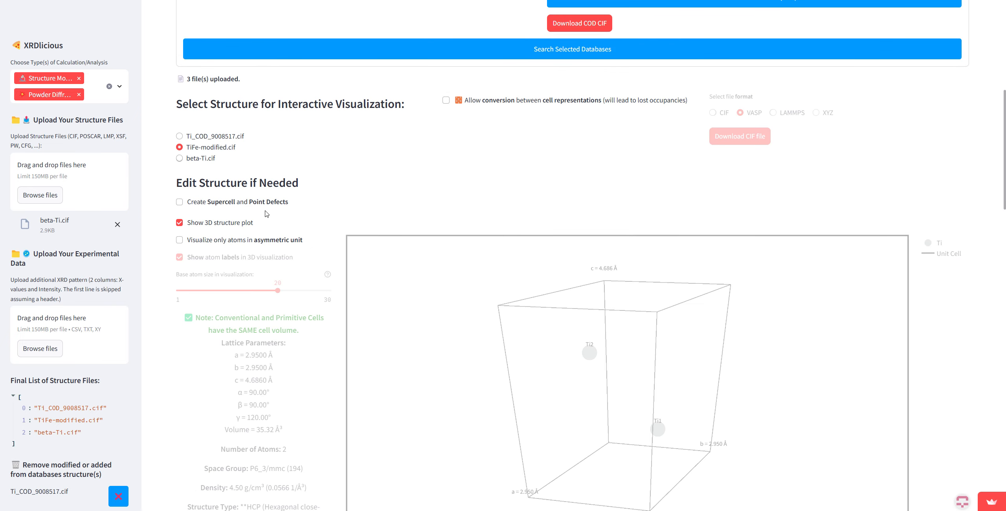
drag(681, 425, 598, 371)
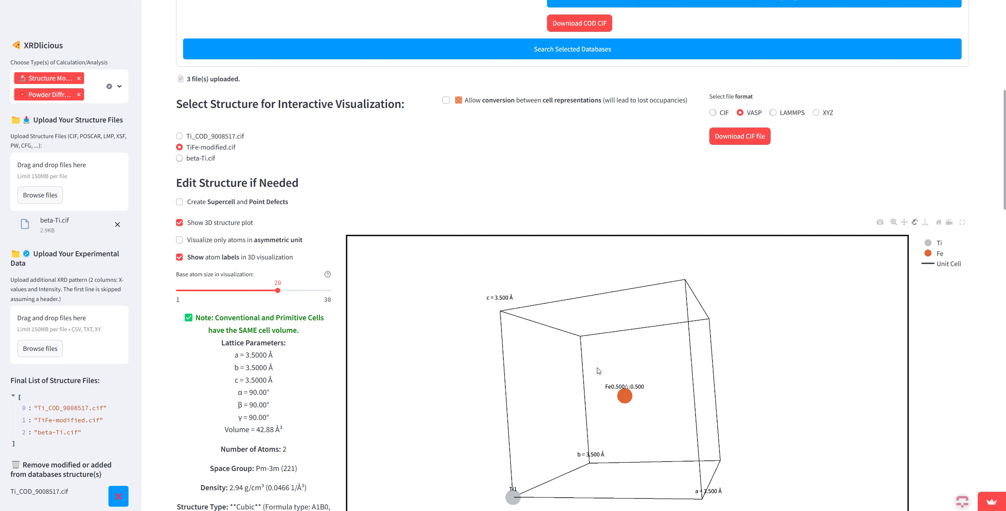
drag(421, 320, 469, 336)
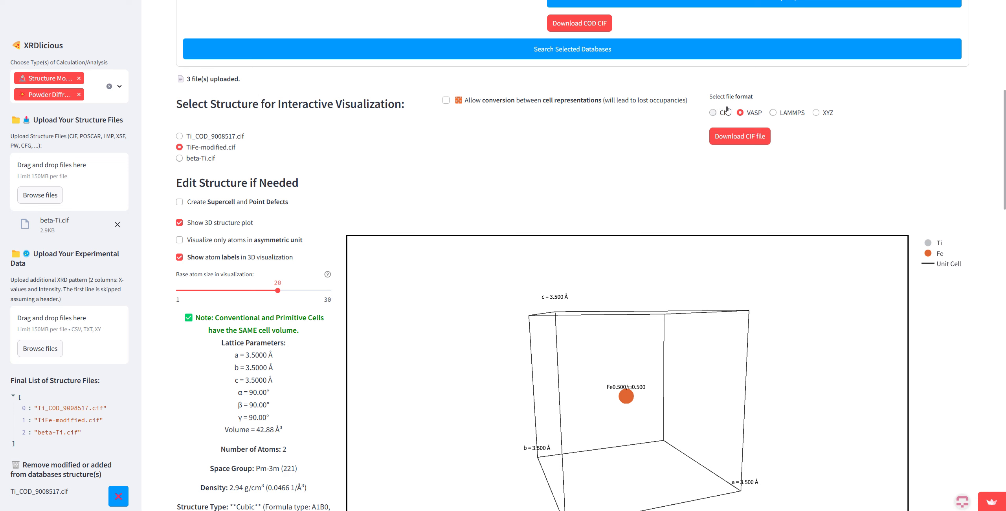
scroll(439, 150, down, 15)
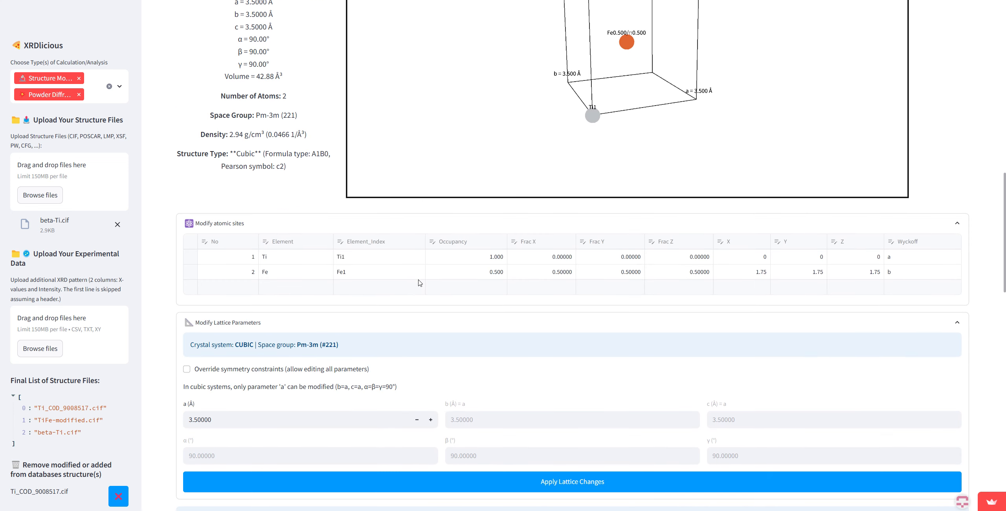
scroll(373, 330, up, 4)
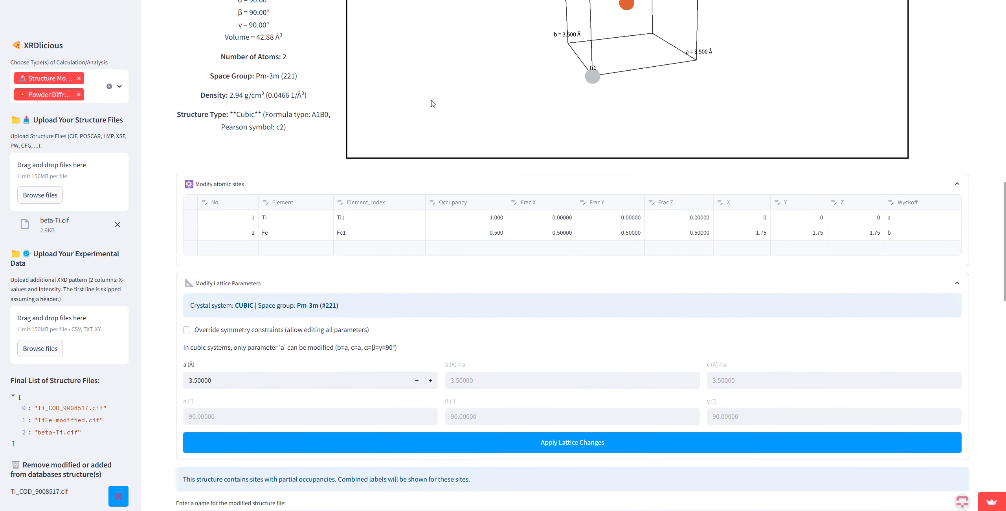
Step: Calculate the XRD patterns of the loaded structures with the Cobalt (CoKa1) wavelength and Delta peak representation
scroll(257, 259, down, 10)
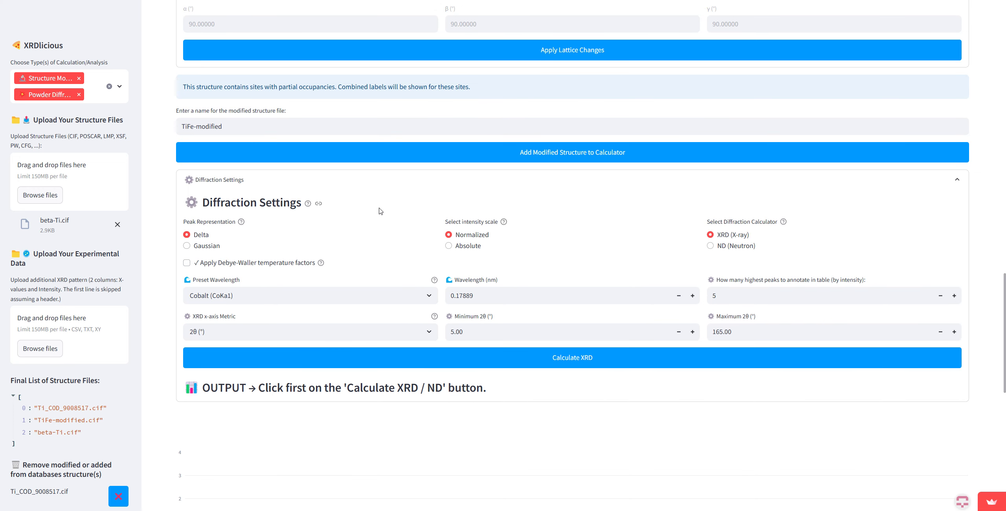
scroll(419, 349, down, 2)
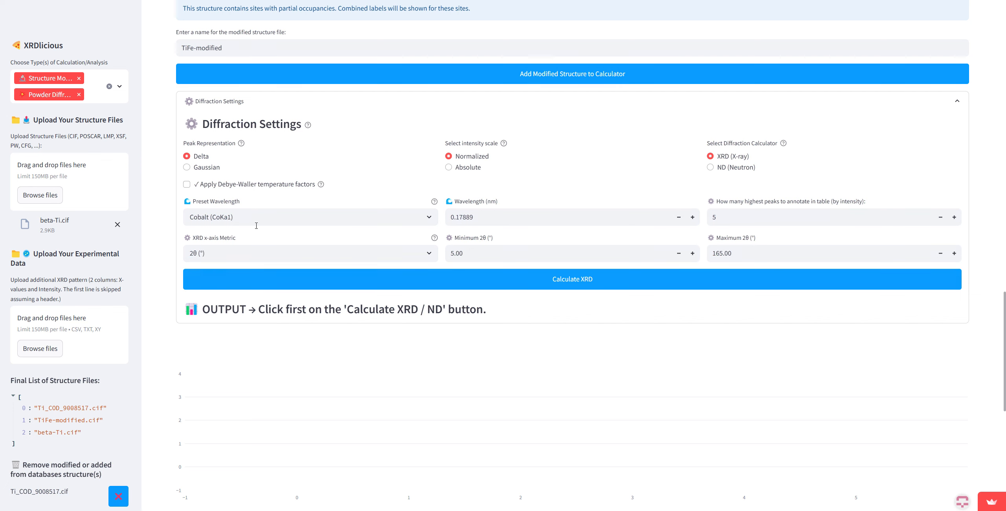
click(412, 279)
scroll(365, 309, down, 1)
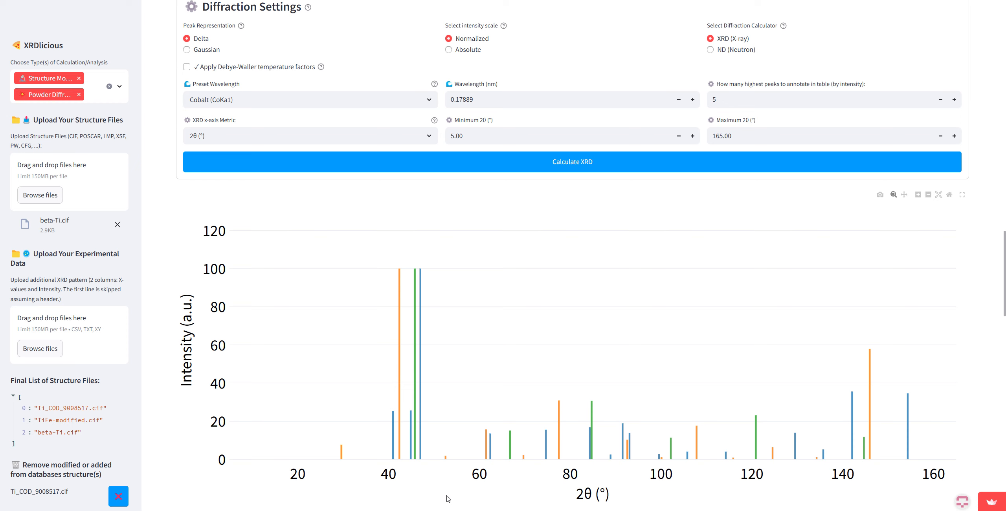
Step: Zoom the diffraction plot to the range of about 40 to 90° 2θ, inspect individual peaks, and restore the full range
double_click(474, 276)
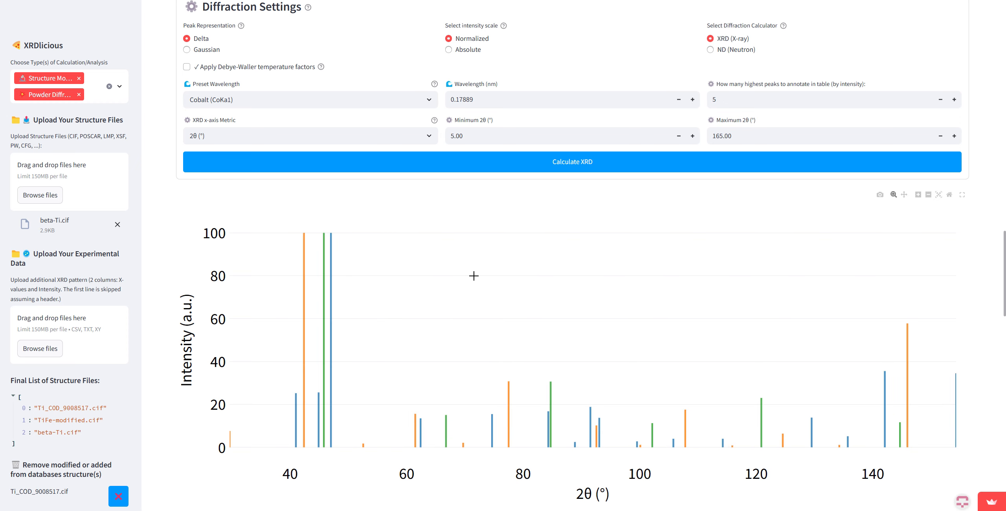
drag(292, 231, 589, 464)
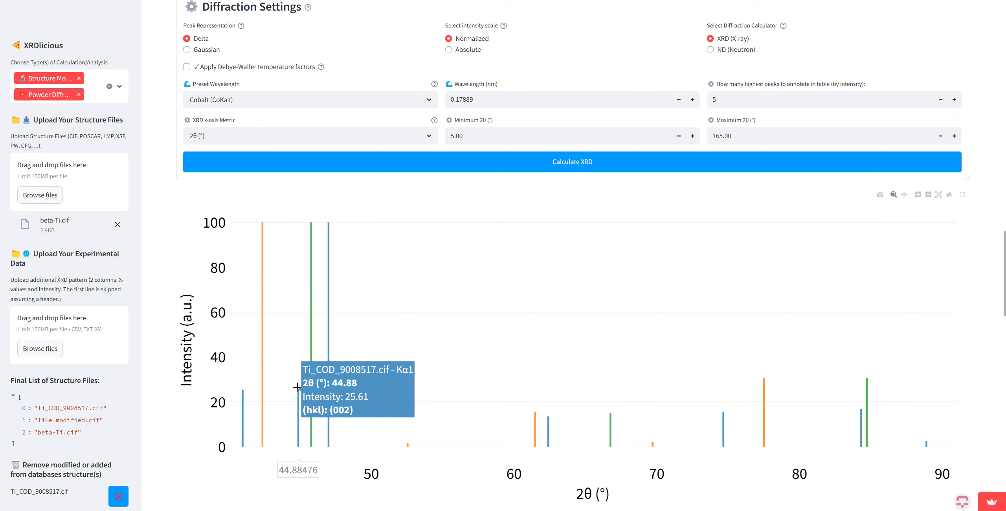
double_click(449, 348)
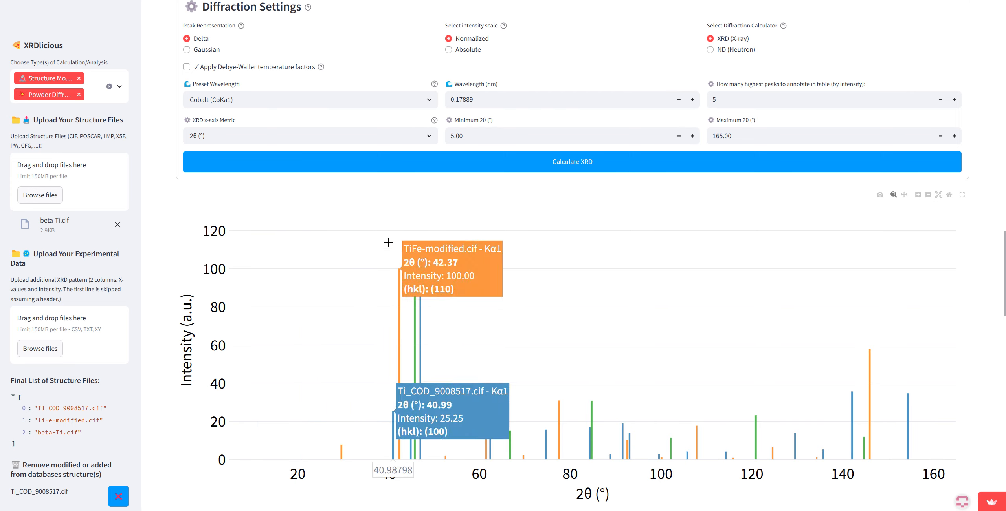
Step: Show the diffraction pattern with Gaussian peaks for comparison and return the peak representation to Delta
scroll(364, 186, up, 2)
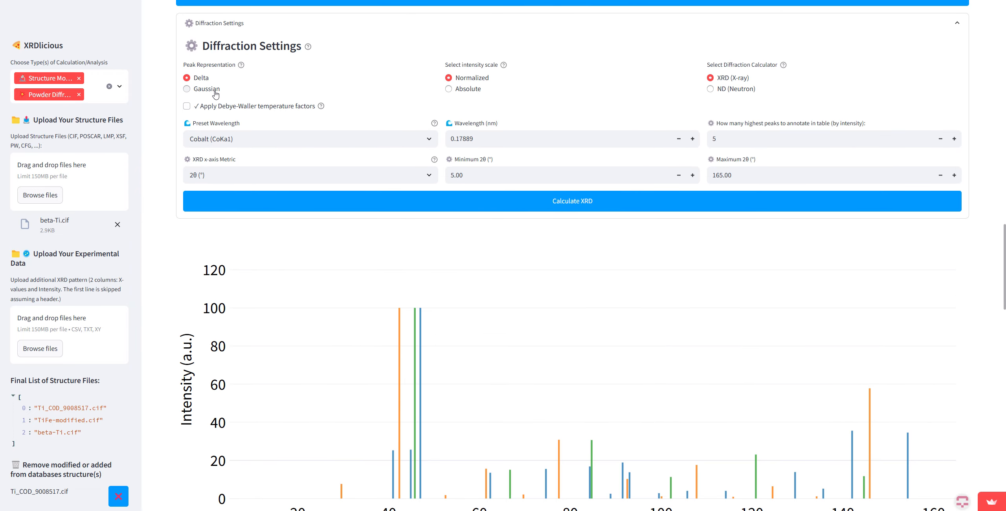
click(215, 94)
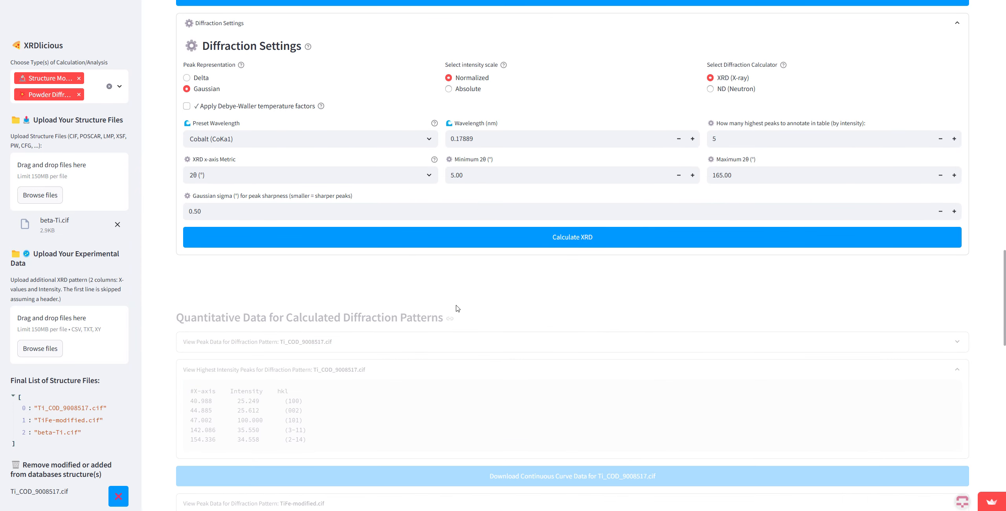
scroll(303, 258, down, 3)
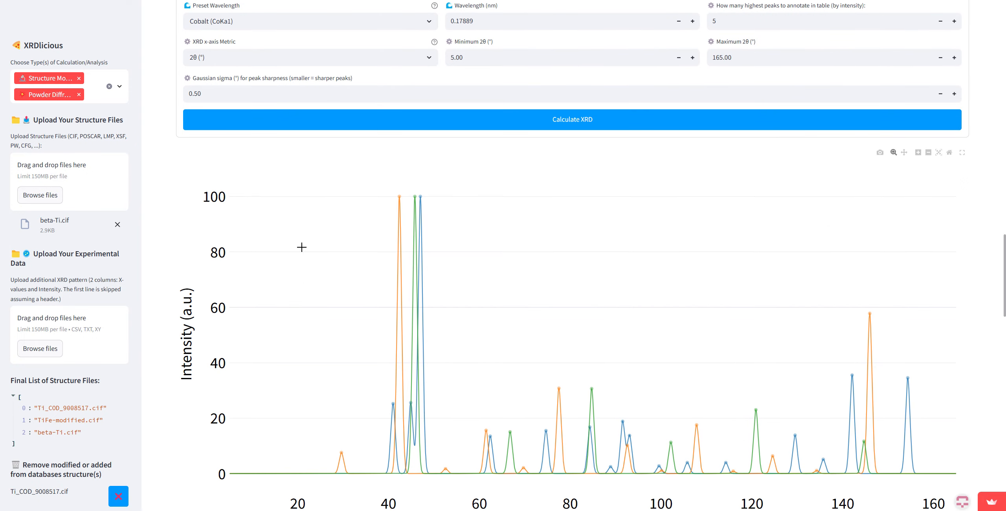
scroll(280, 307, up, 4)
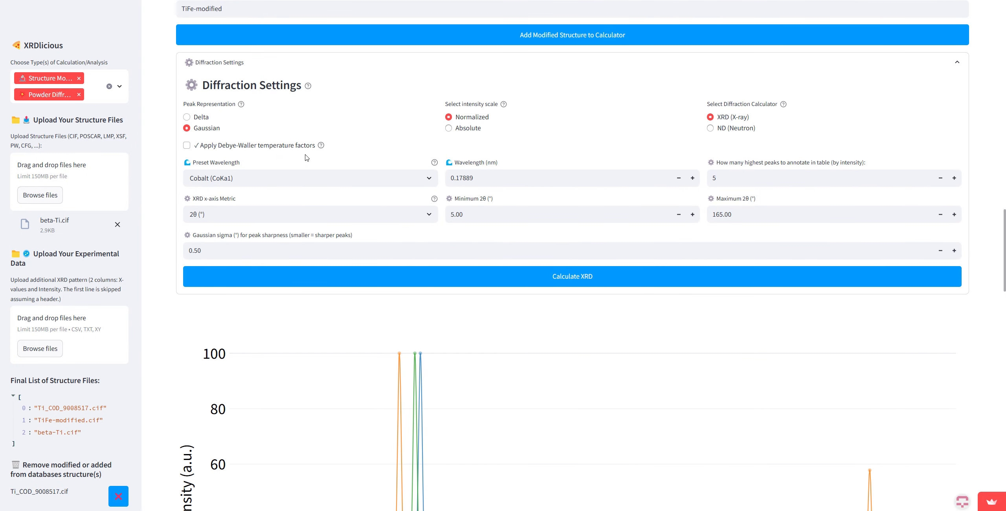
click(187, 117)
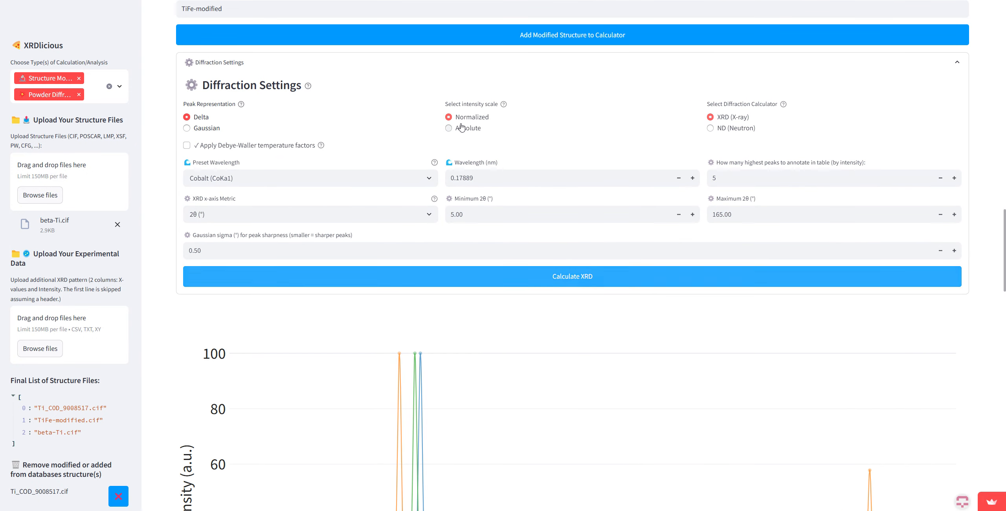
Step: Set the intensity scale to Absolute and inspect the peaks around 45° 2θ in the diffraction plot
click(474, 130)
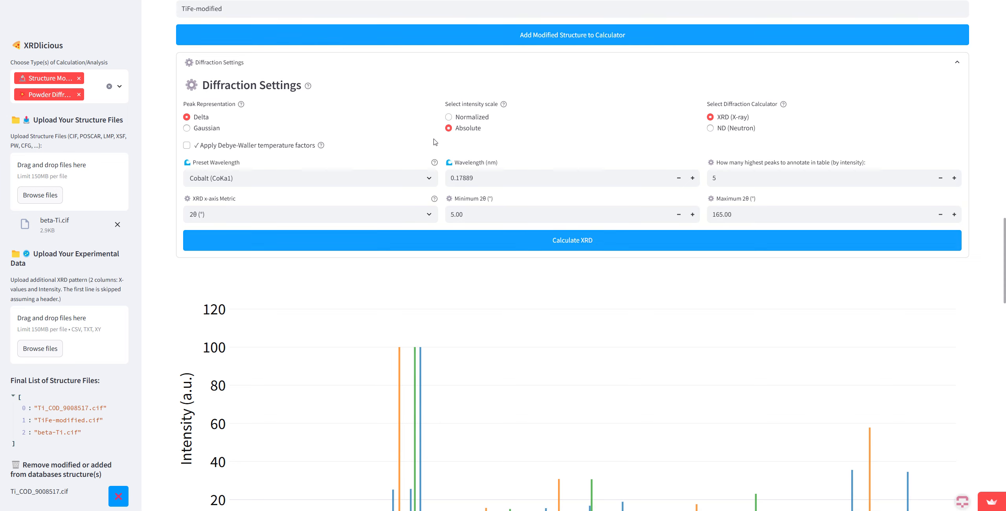
scroll(452, 162, down, 5)
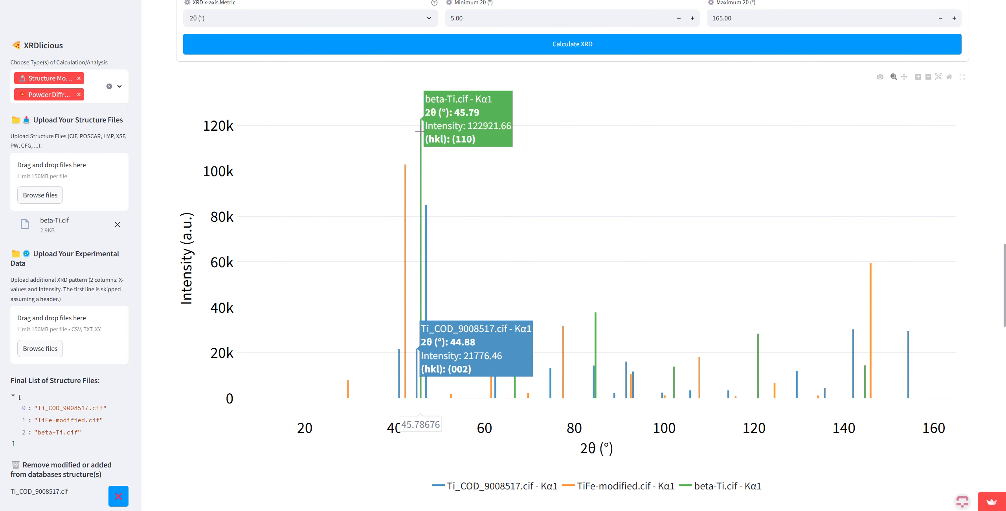
Step: Try the ND (Neutron) diffraction calculator, view its pattern, and switch back to XRD (X-ray)
scroll(432, 161, up, 6)
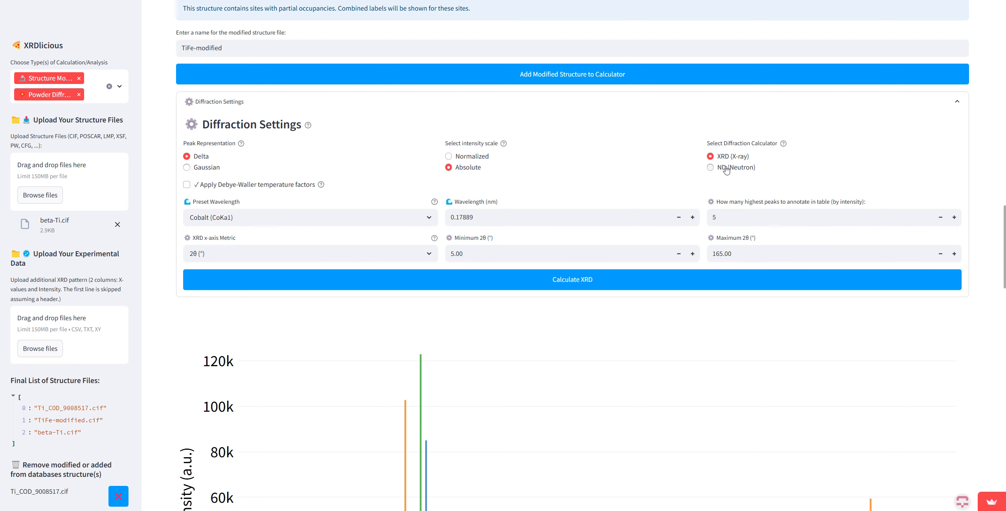
click(710, 167)
scroll(380, 180, down, 5)
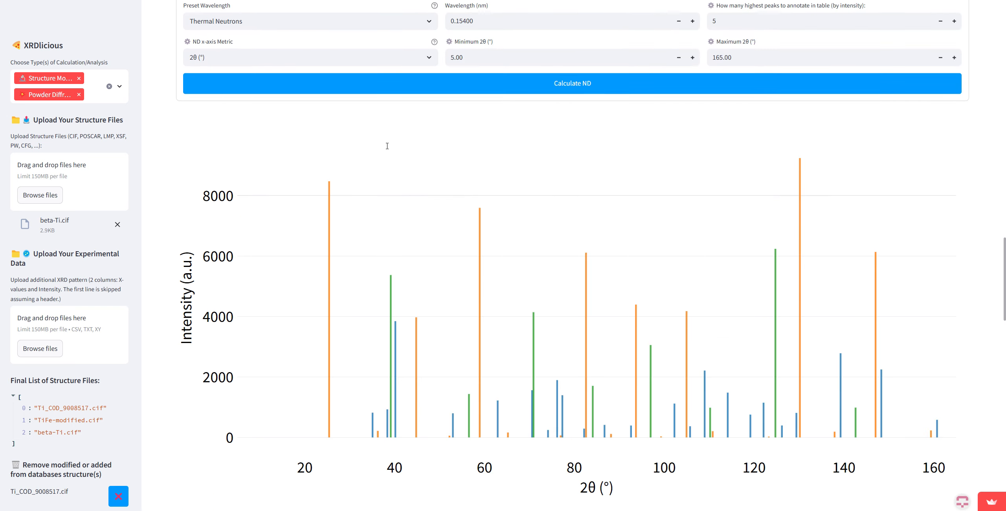
scroll(481, 182, up, 6)
click(710, 195)
scroll(511, 194, down, 2)
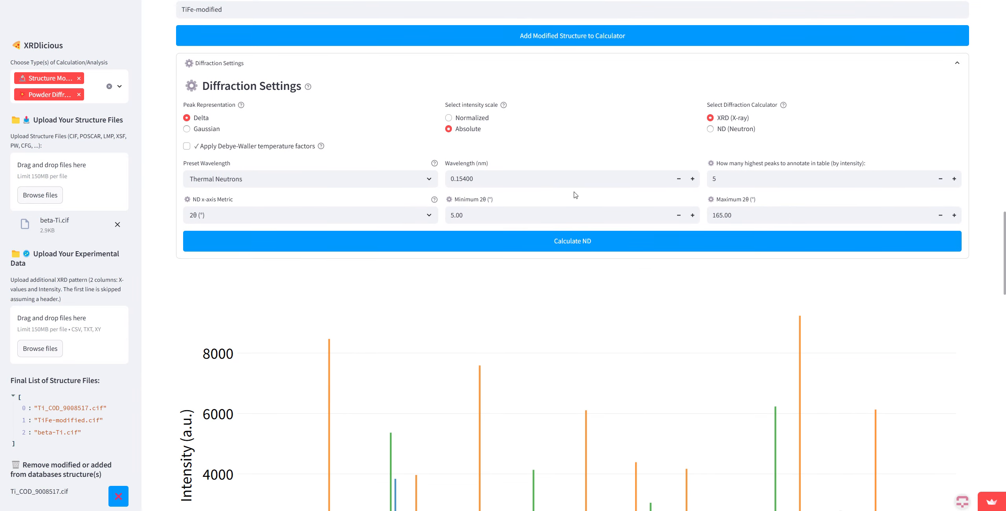
Step: Review the available preset X-ray wavelengths, keeping Cobalt (CoKa1) selected
click(271, 179)
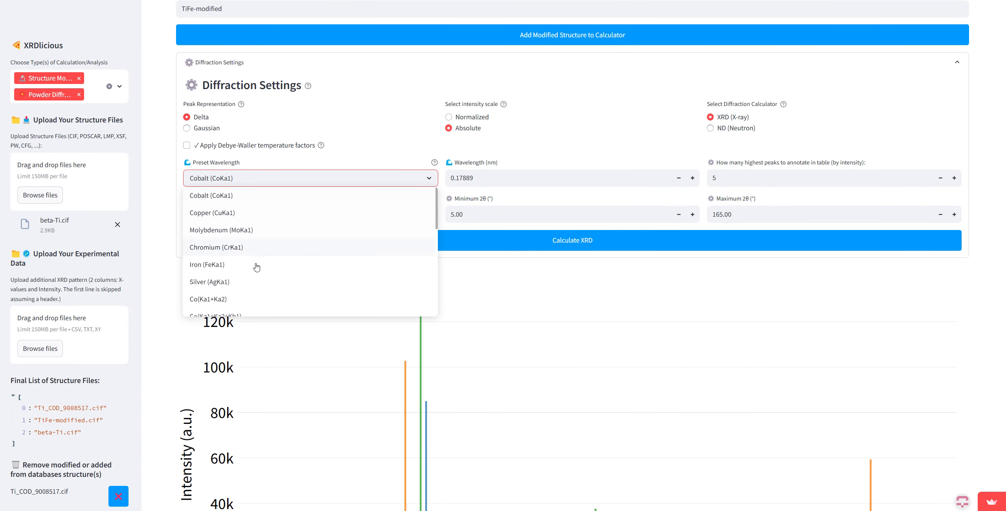
scroll(251, 251, down, 3)
scroll(252, 251, up, 3)
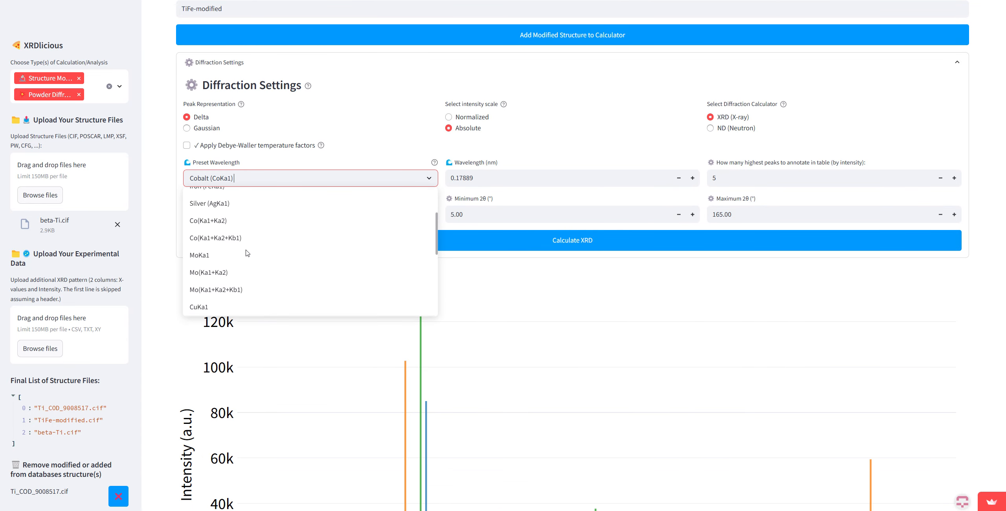
scroll(232, 224, up, 5)
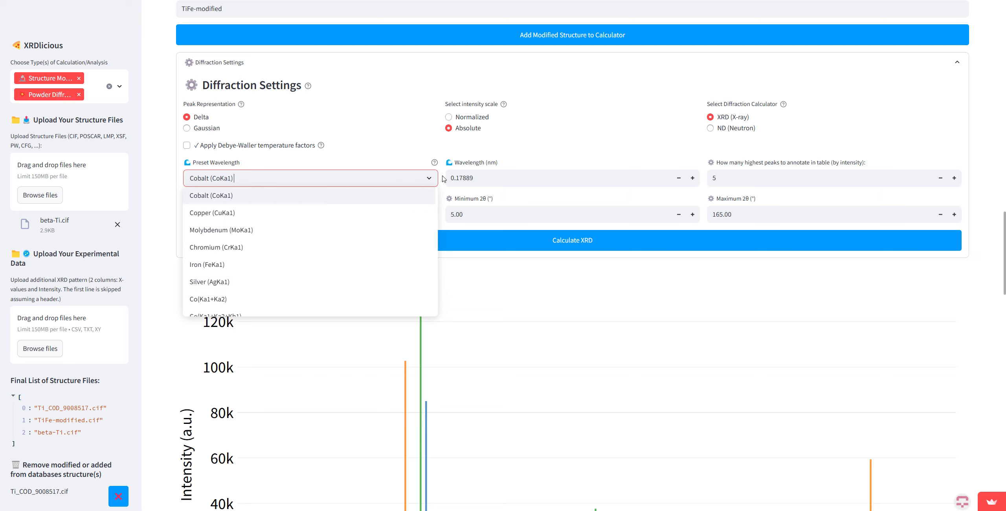
click(282, 167)
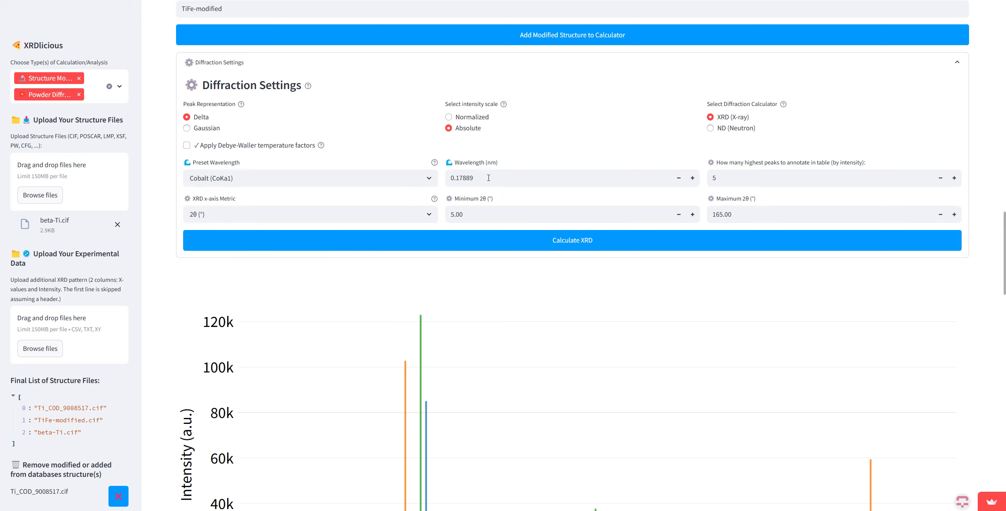
Step: Set the XRD x-axis metric to q (1/Å) and inspect the TiFe-modified.cif peaks in the diffraction plot
click(272, 215)
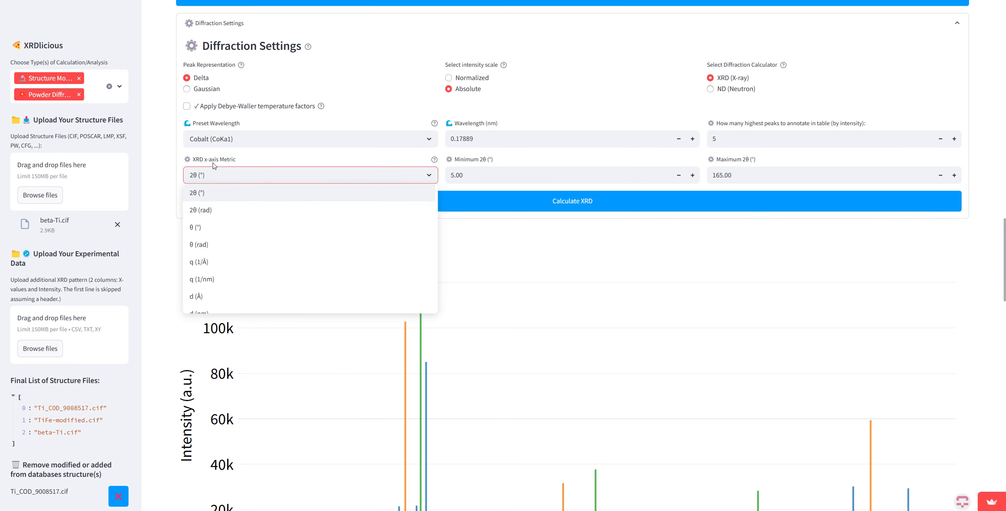
click(211, 165)
click(221, 173)
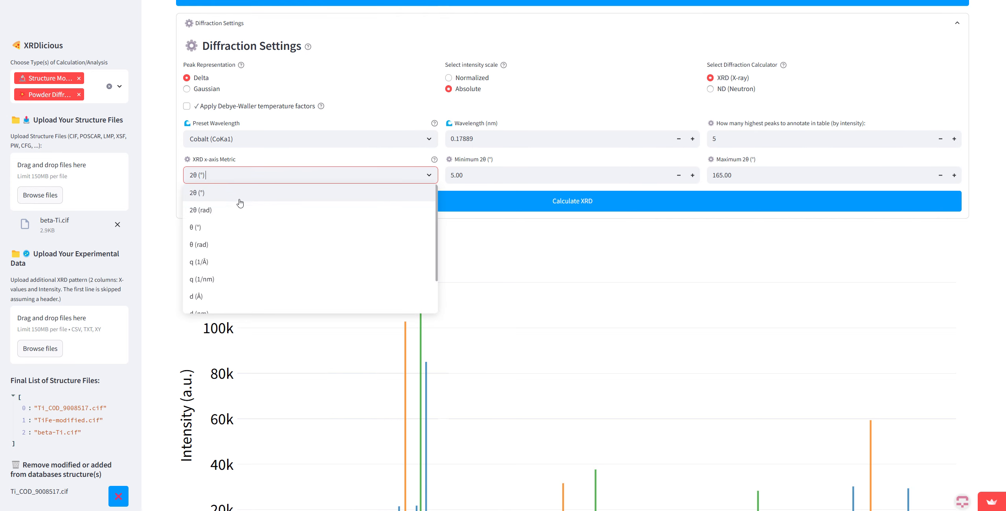
scroll(252, 232, down, 2)
scroll(231, 228, down, 1)
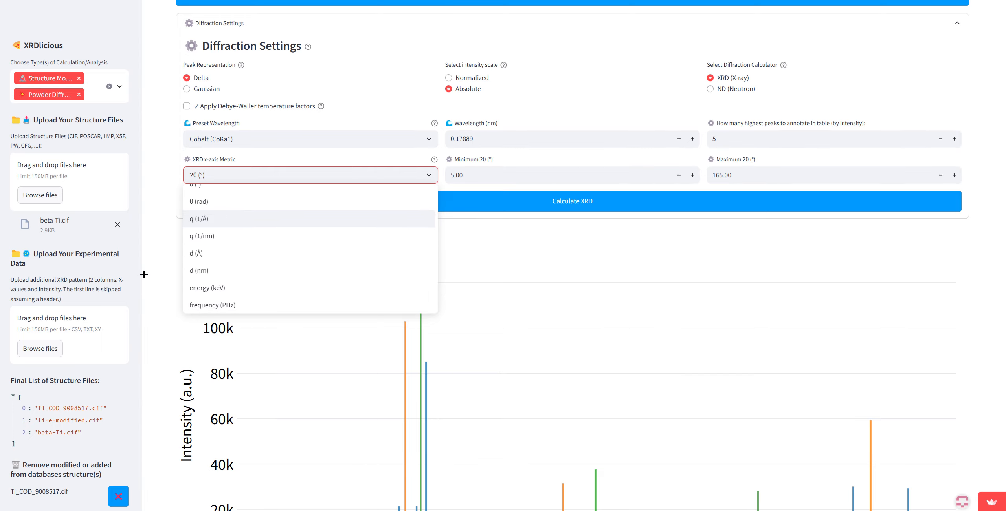
scroll(169, 278, down, 5)
scroll(471, 333, up, 6)
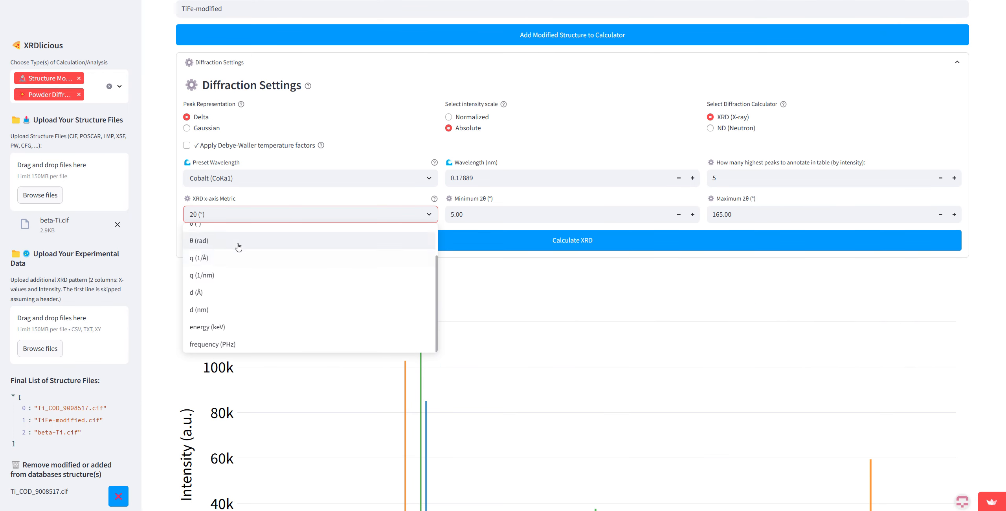
scroll(223, 294, up, 2)
click(223, 295)
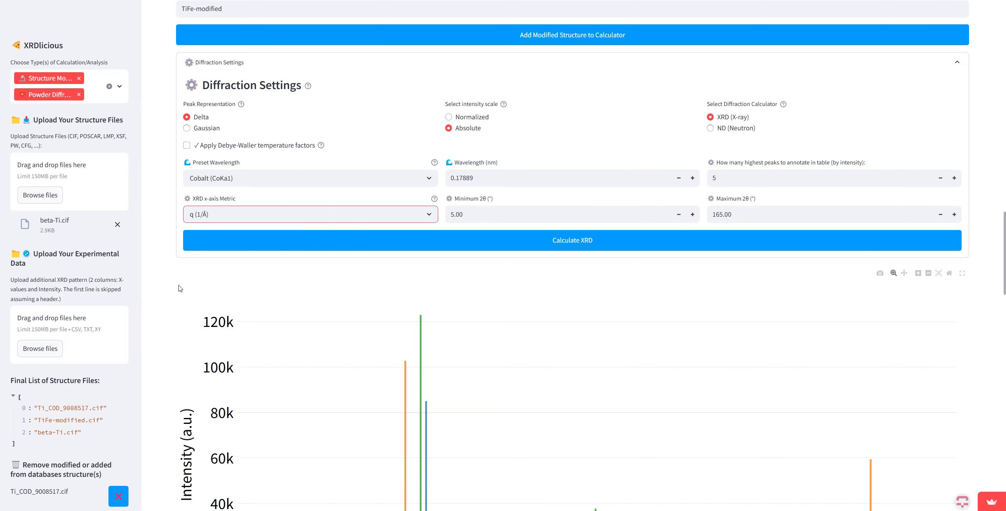
scroll(193, 280, down, 2)
scroll(299, 200, down, 3)
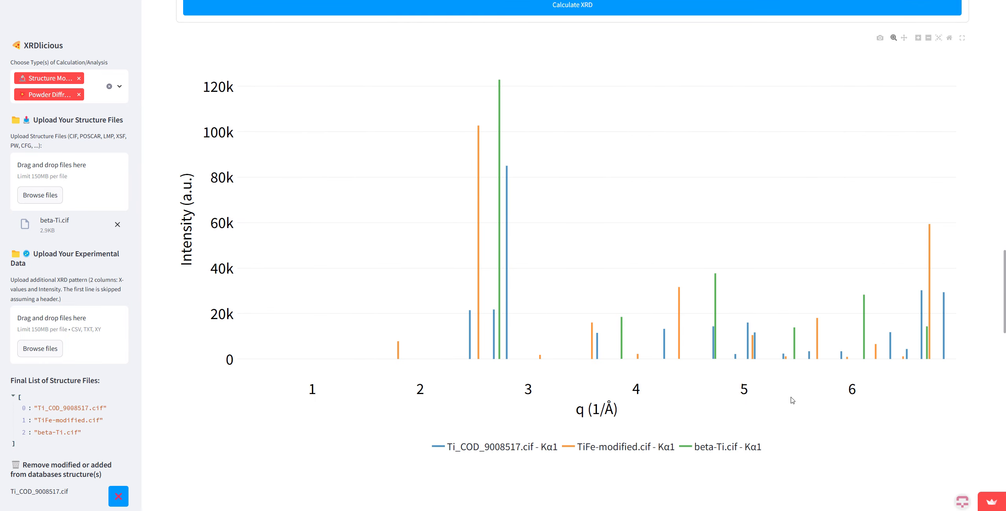
mouse_move(672, 320)
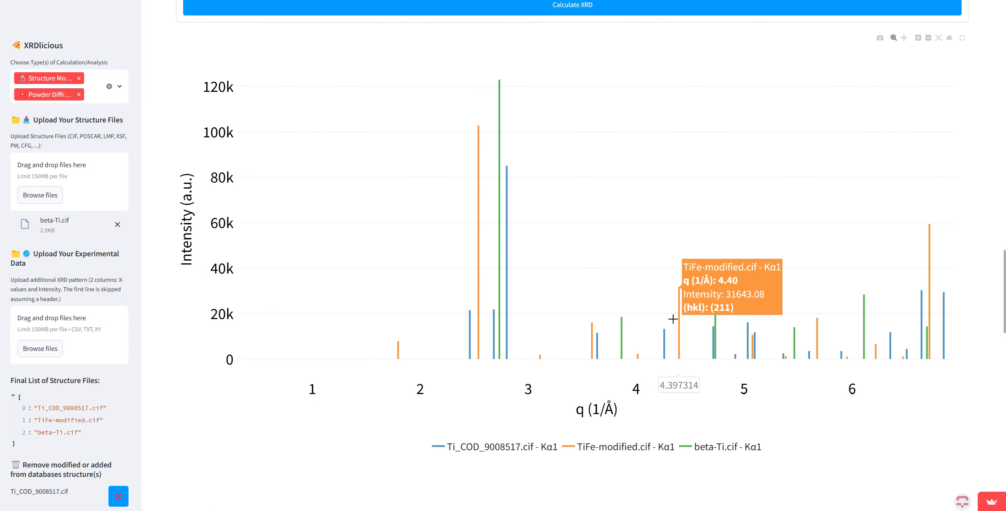
Step: Apply Debye-Waller temperature factors to the XRD calculation, using the Custom (No Preset) B-factors
scroll(673, 319, up, 5)
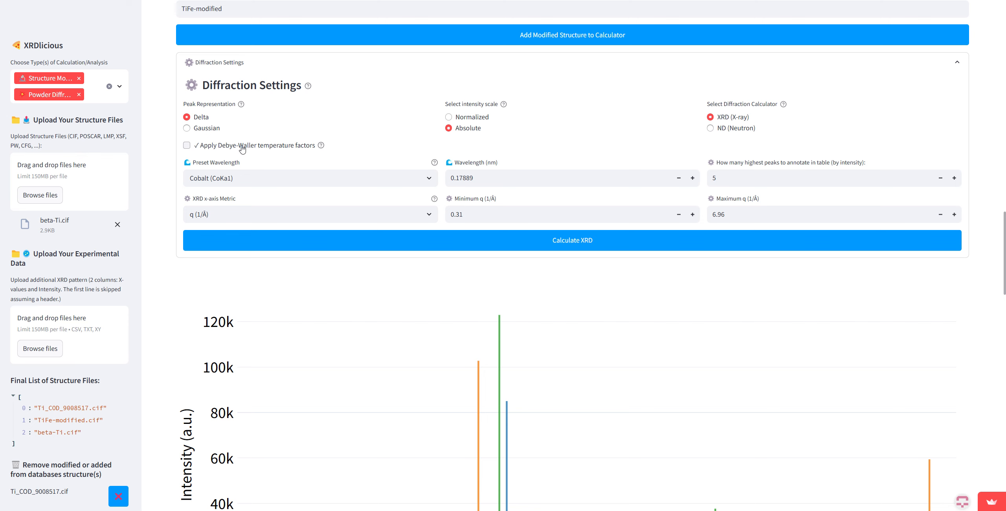
click(242, 147)
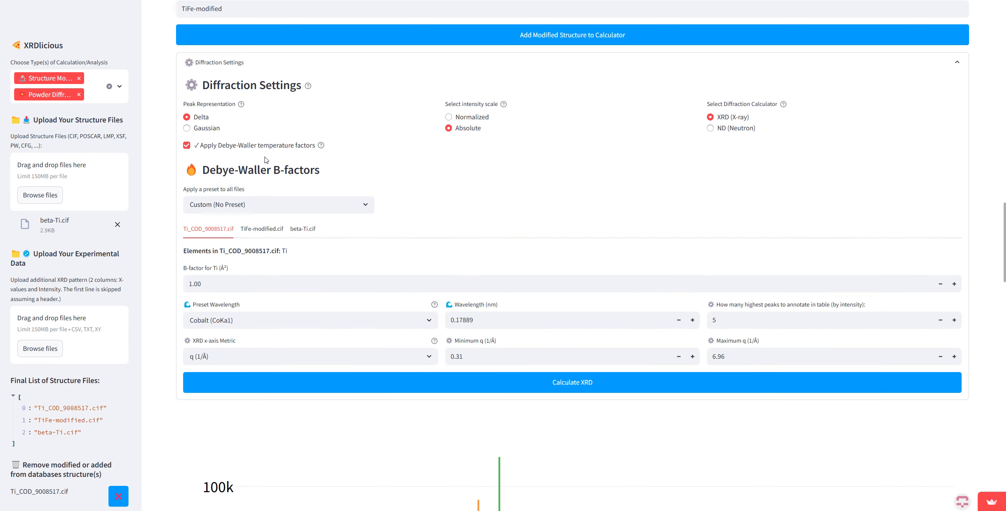
scroll(336, 195, down, 5)
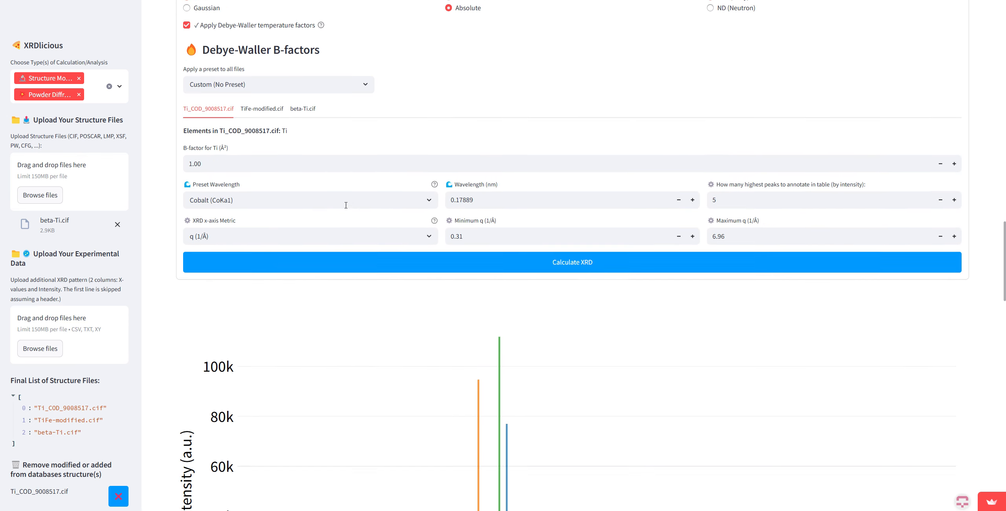
Step: Review the Debye-Waller B-factor entries for TiFe-modified.cif, beta-Ti.cif and Ti_COD_9008517.cif
scroll(337, 195, up, 3)
click(258, 152)
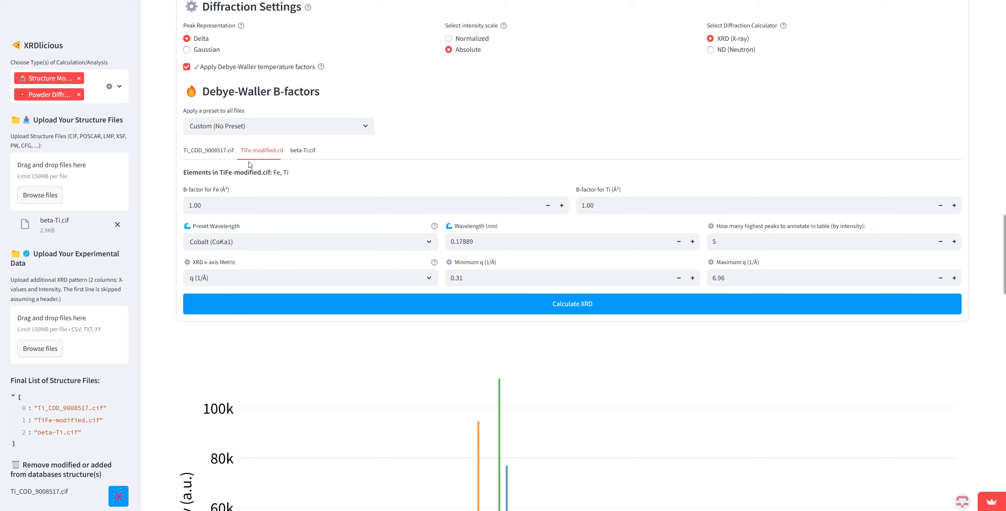
click(303, 155)
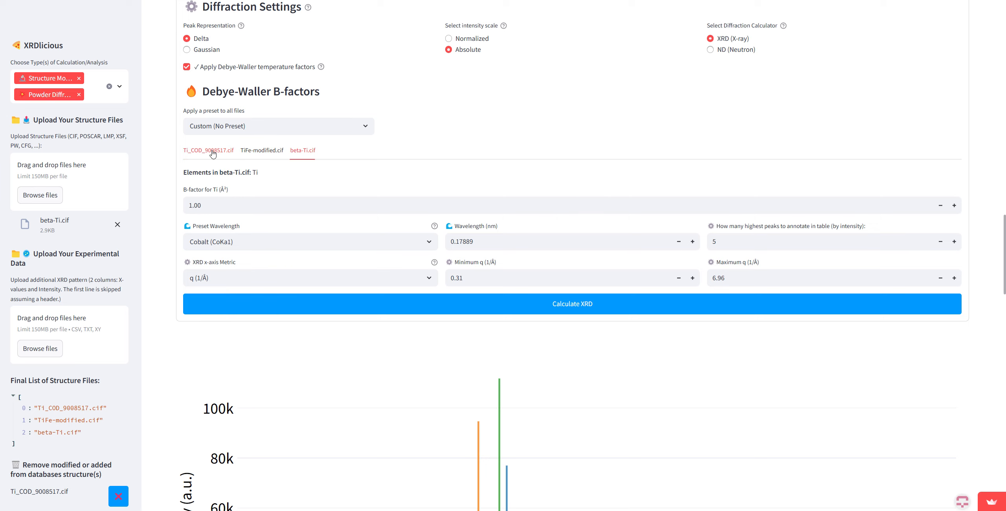
click(236, 152)
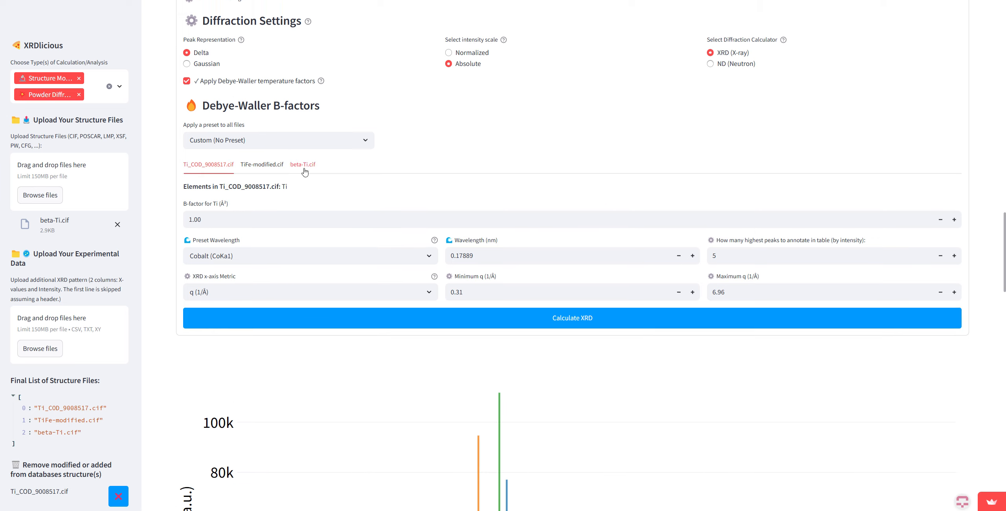
Step: Turn off the Debye-Waller temperature factors and set the XRD x-axis metric to 2θ (°)
click(219, 110)
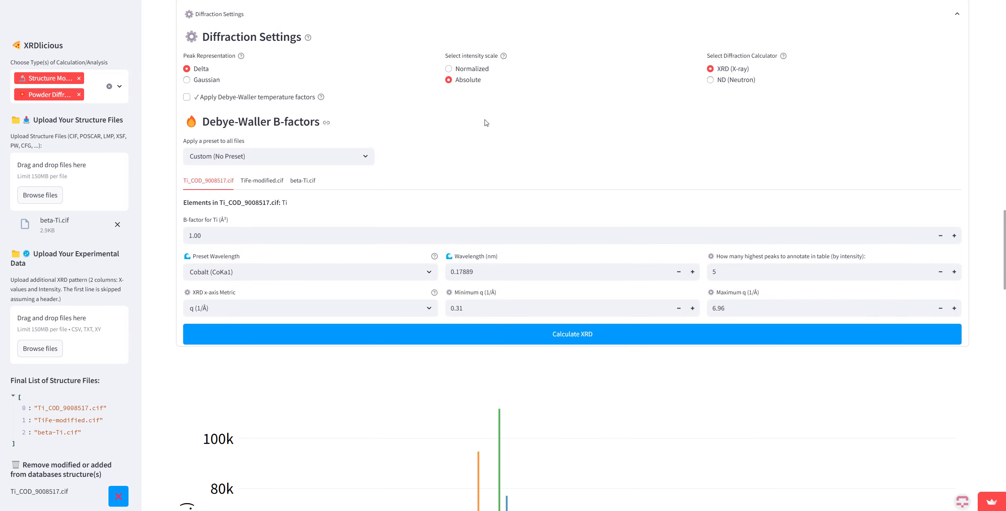
scroll(452, 177, up, 2)
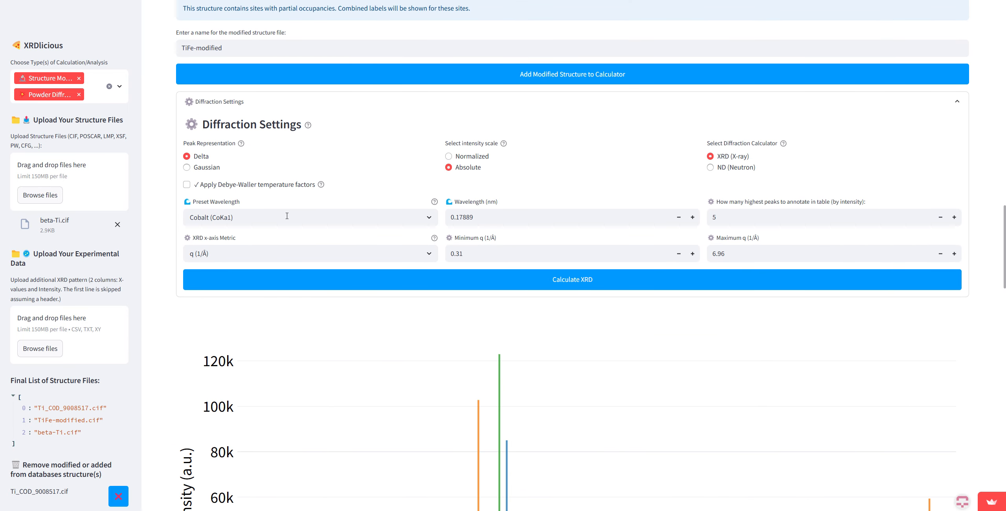
scroll(287, 216, down, 2)
click(238, 175)
click(231, 195)
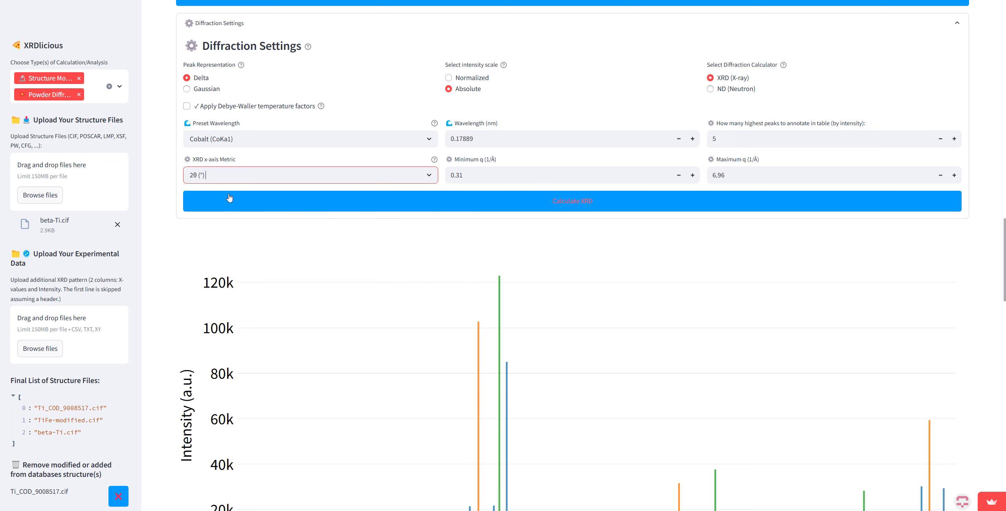
scroll(493, 130, down, 2)
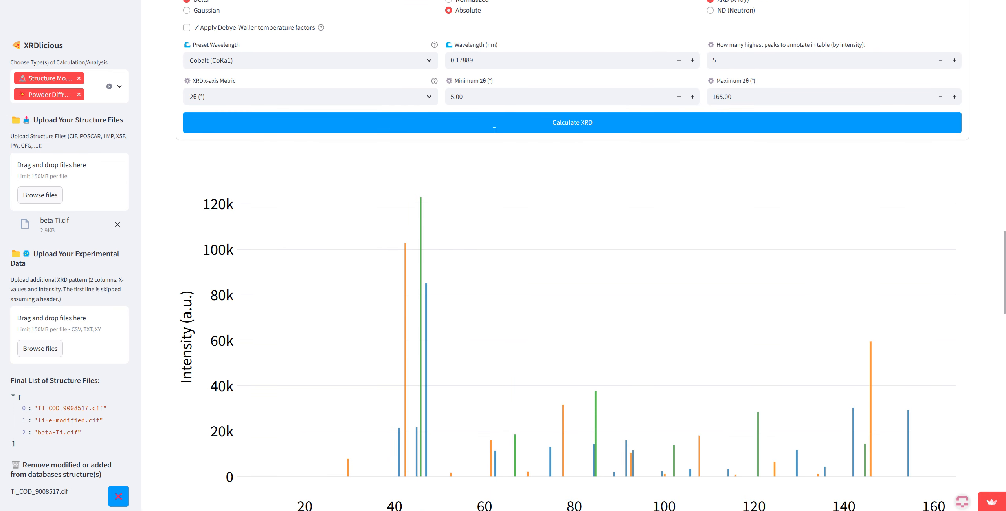
Step: Expand the full peak data of the Ti_COD_9008517.cif diffraction pattern, read through it, and collapse it again
scroll(395, 213, down, 11)
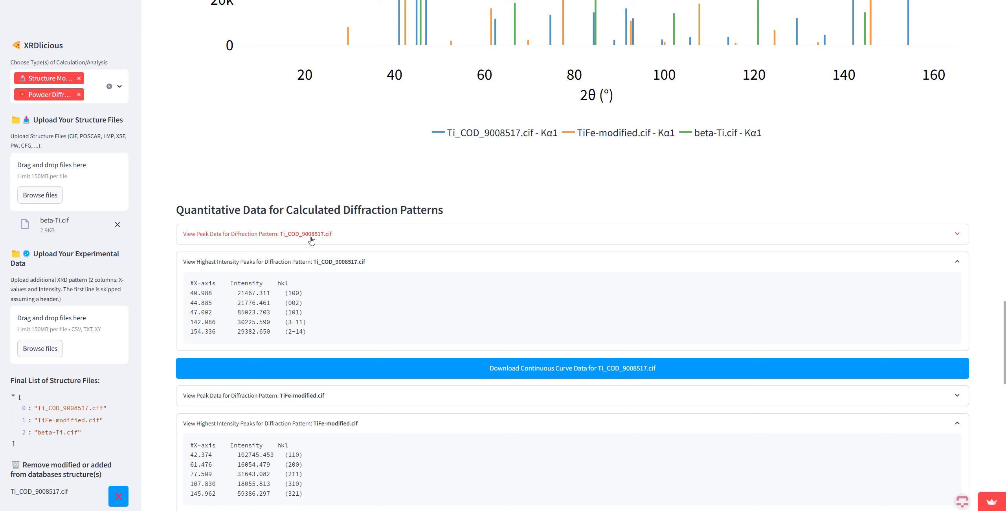
click(310, 237)
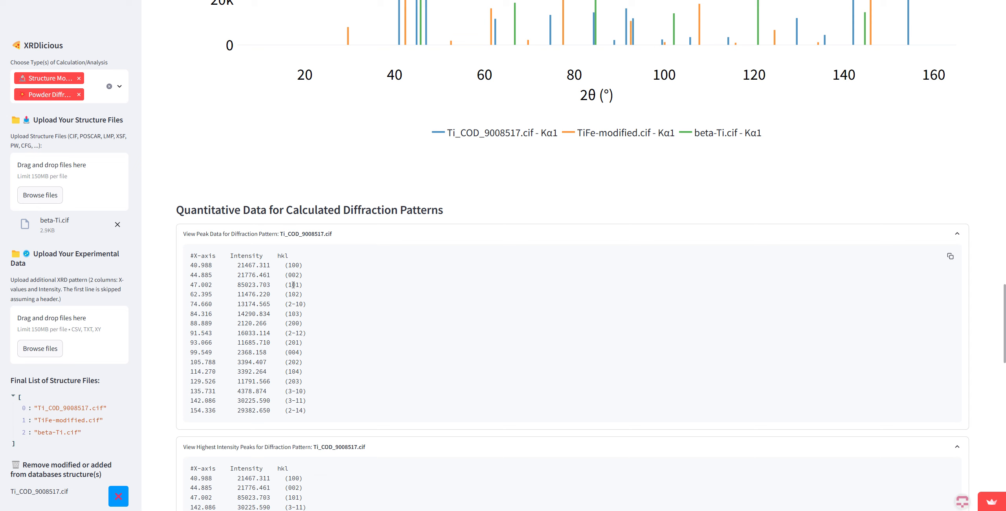
click(304, 233)
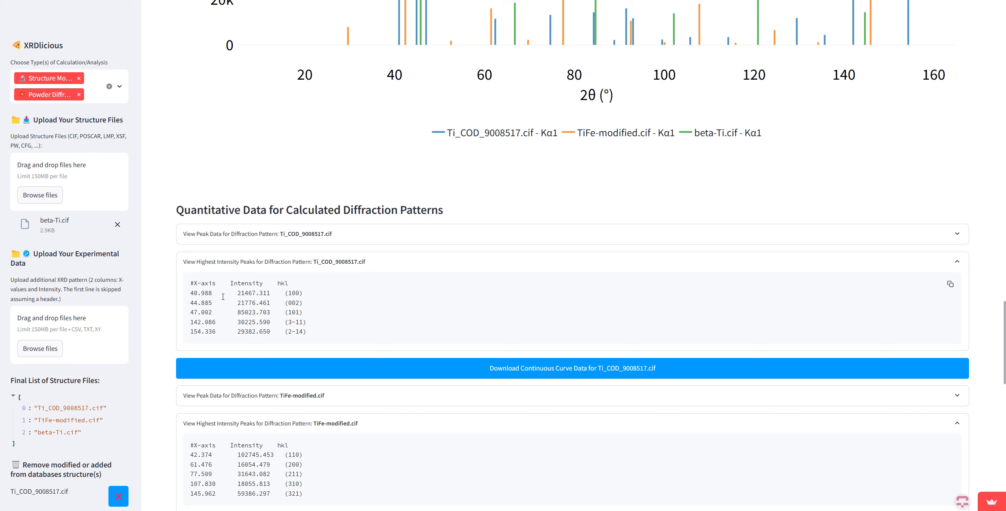
Step: Set the number of highest peaks to annotate in the table by intensity to 2
scroll(226, 323, up, 10)
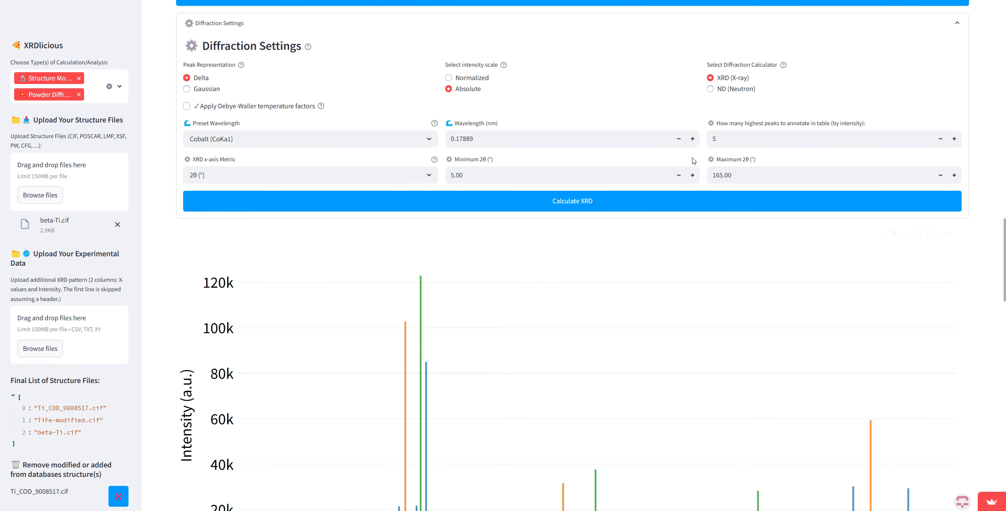
double_click(707, 133)
text(2)
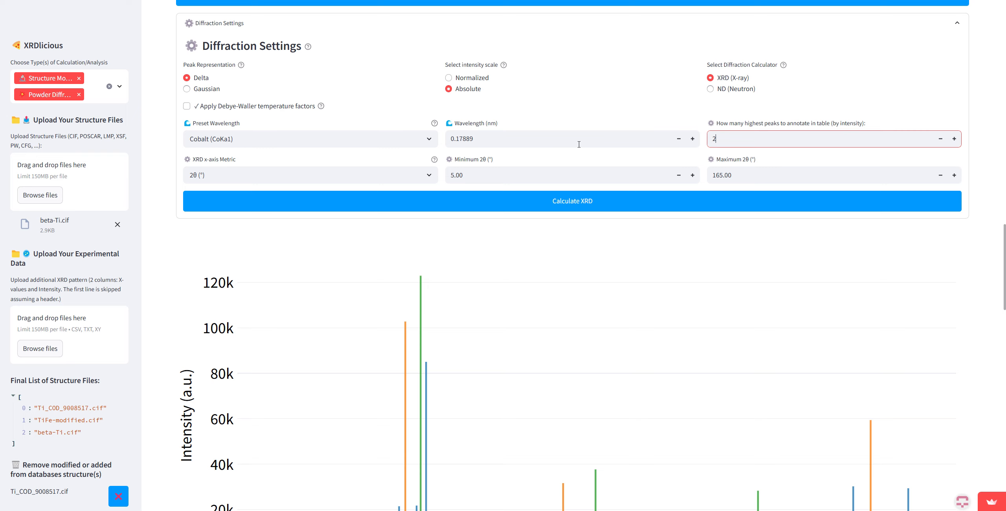
Step: Examine the highest intensity peak tables for Ti_COD_9008517.cif, TiFe-modified.cif and beta-Ti.cif
scroll(337, 212, down, 10)
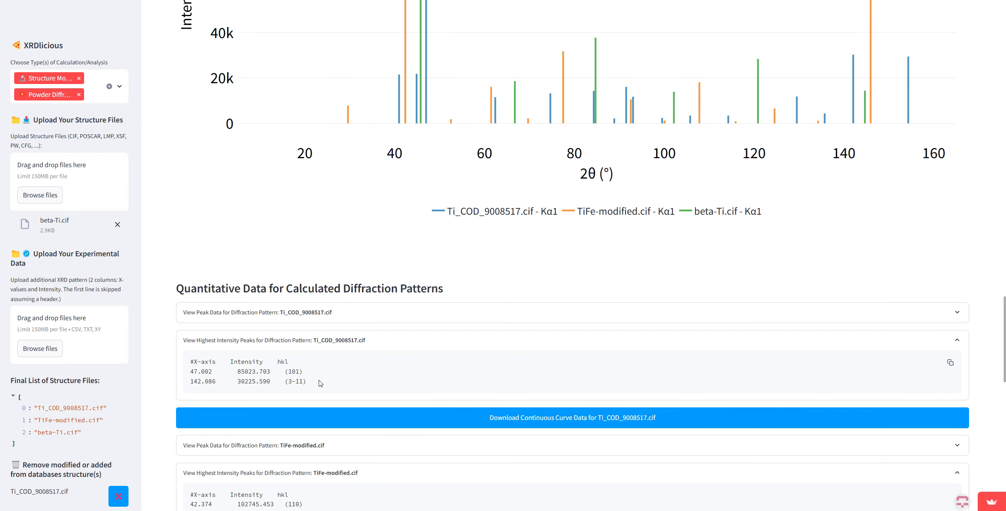
drag(320, 384, 198, 371)
click(170, 374)
scroll(216, 361, down, 4)
scroll(217, 361, down, 1)
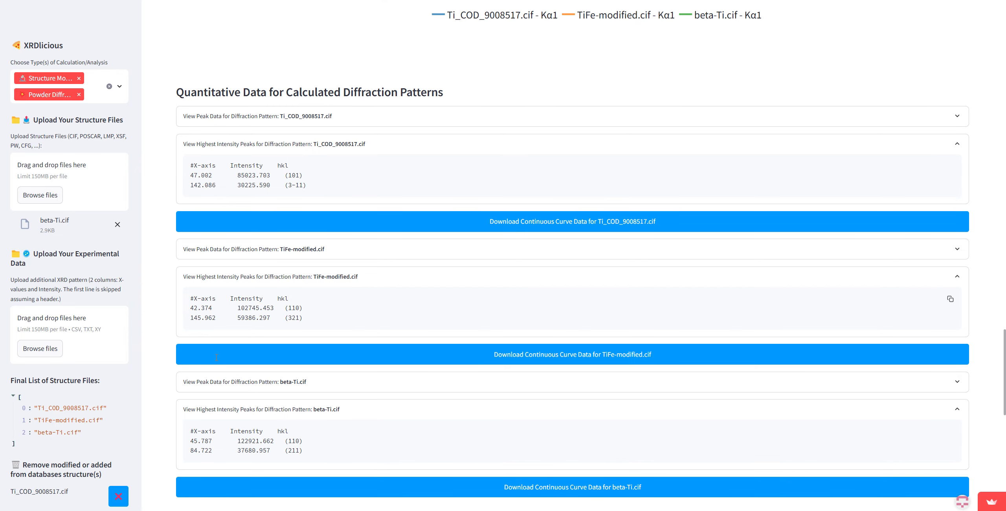
scroll(306, 318, up, 8)
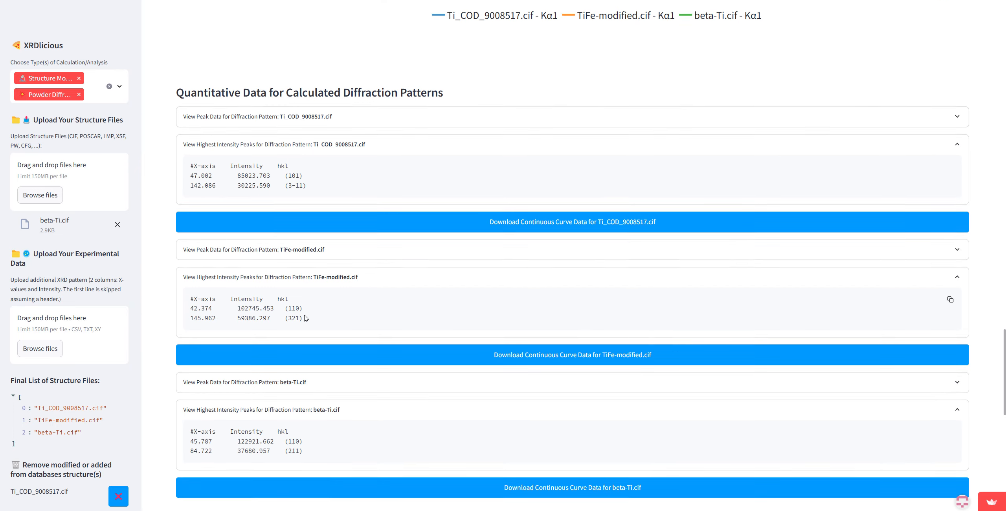
scroll(306, 318, down, 8)
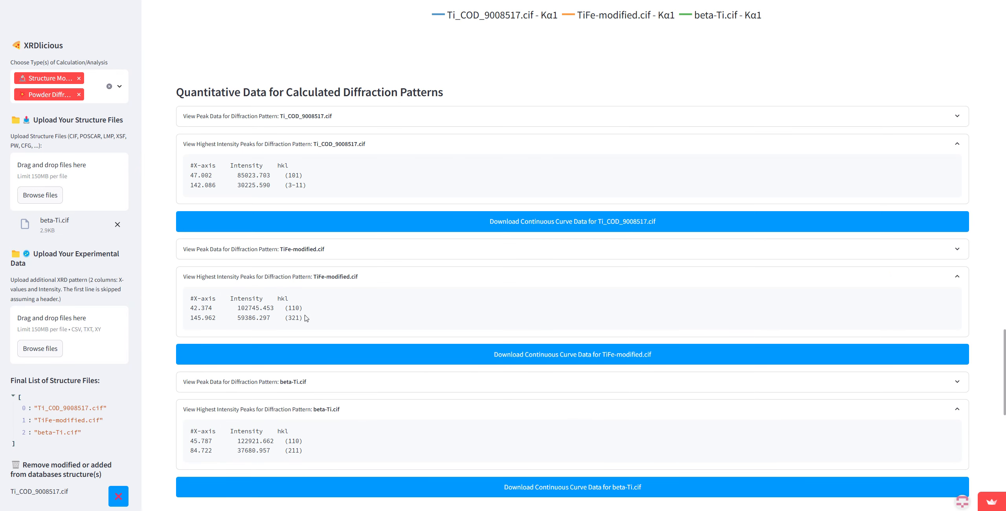
scroll(304, 383, down, 1)
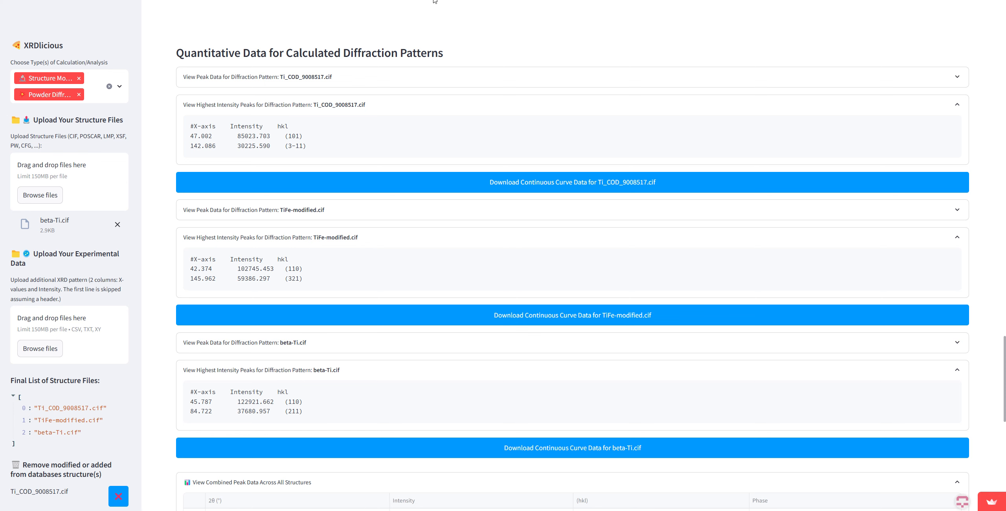
Step: Sort the combined peak data across all structures by intensity in both directions, by hkl, by phase, and finally by ascending 2θ
scroll(421, 179, down, 4)
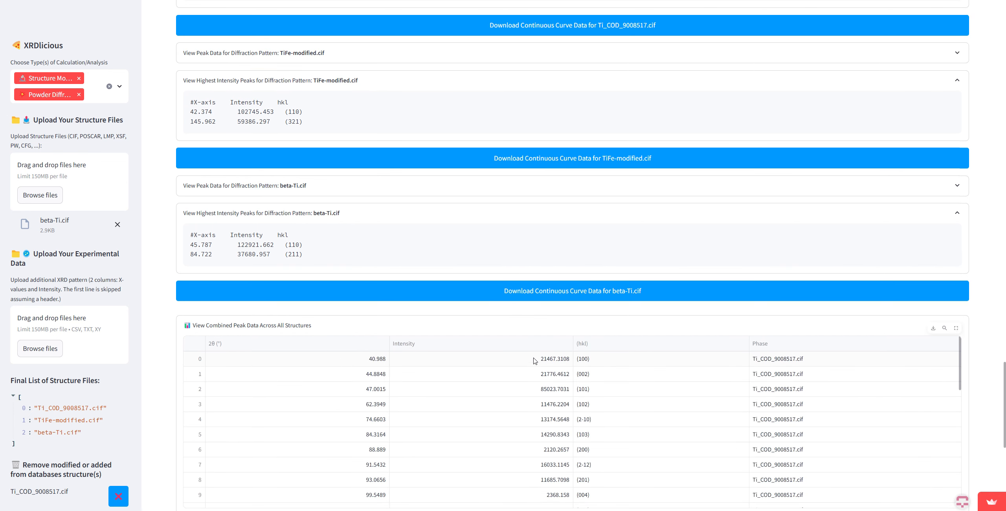
scroll(411, 328, down, 2)
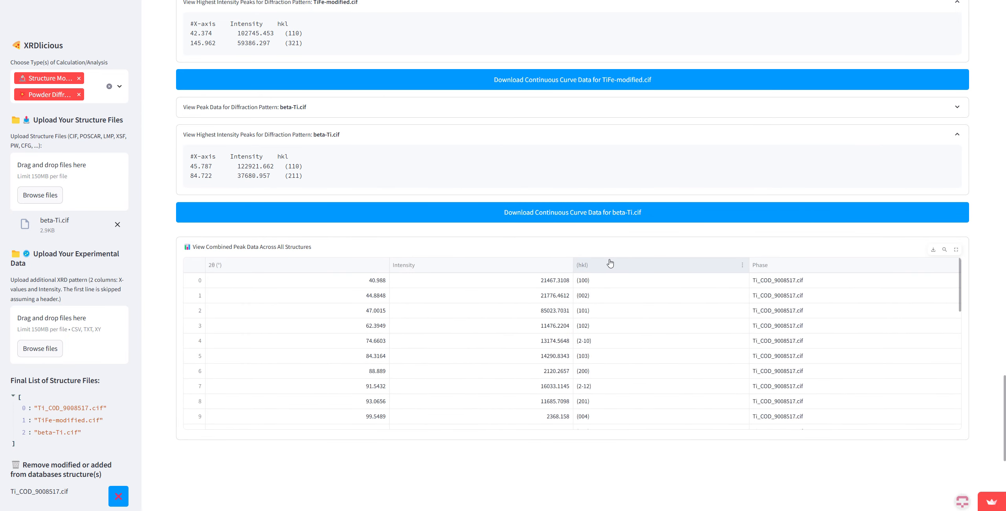
click(524, 270)
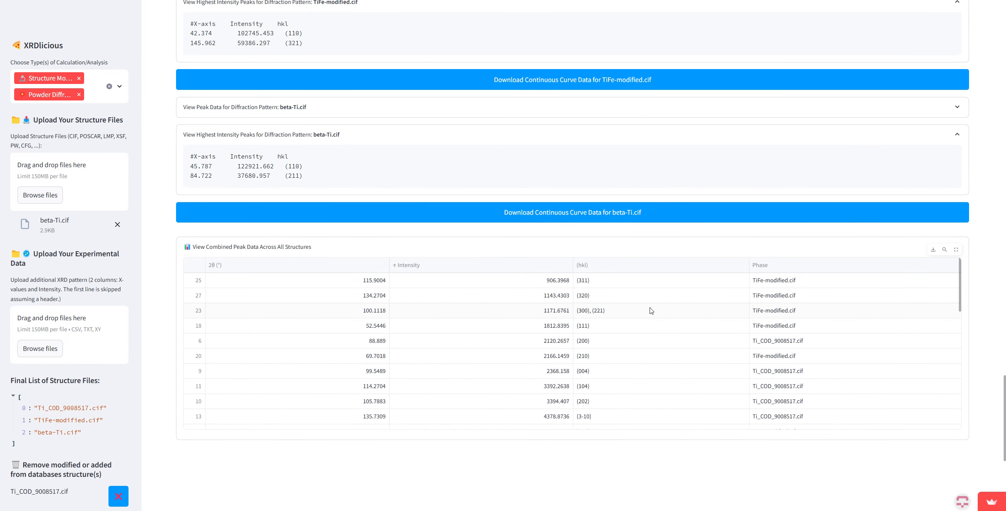
click(482, 265)
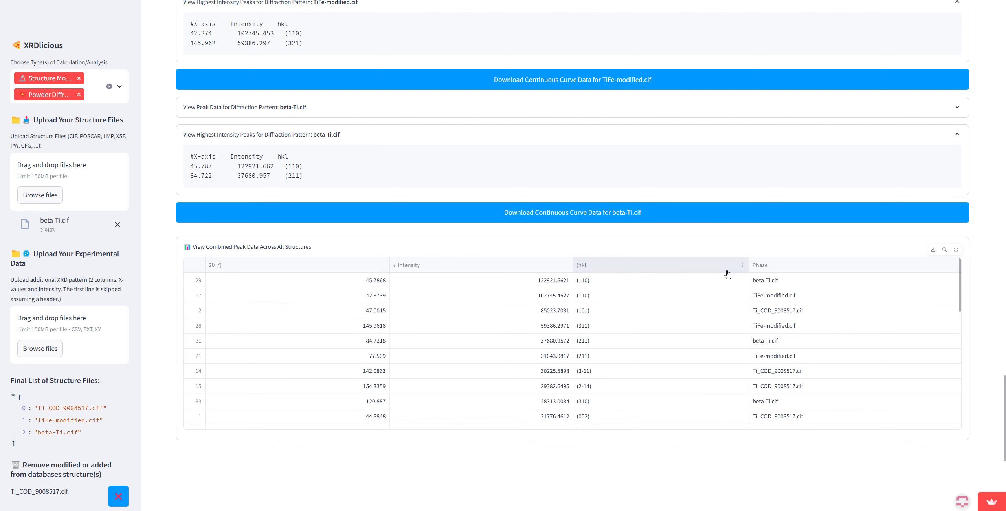
click(652, 267)
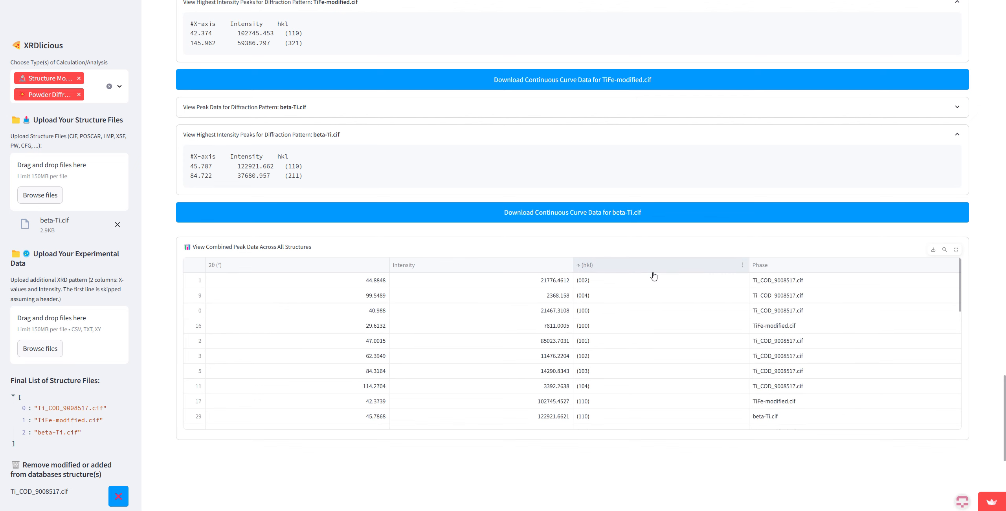
click(771, 274)
click(325, 256)
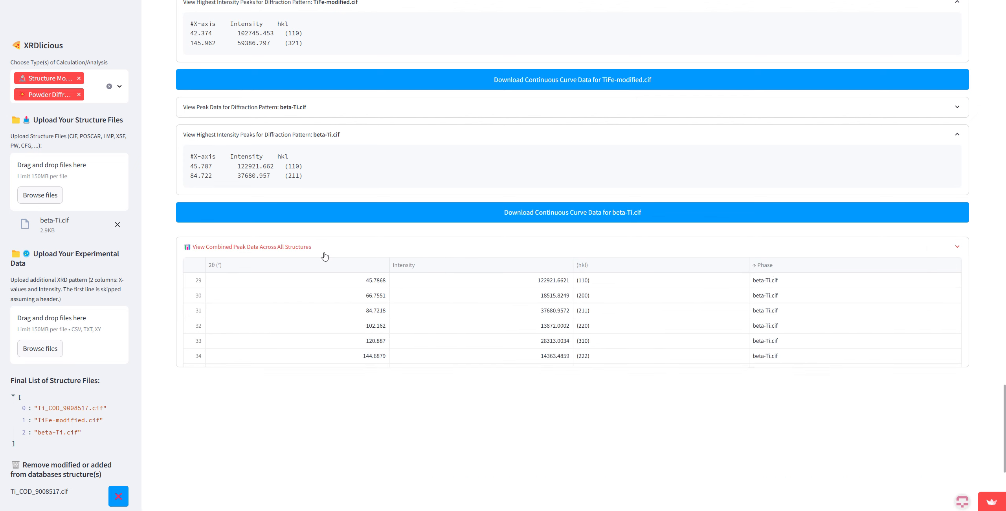
click(239, 247)
click(233, 267)
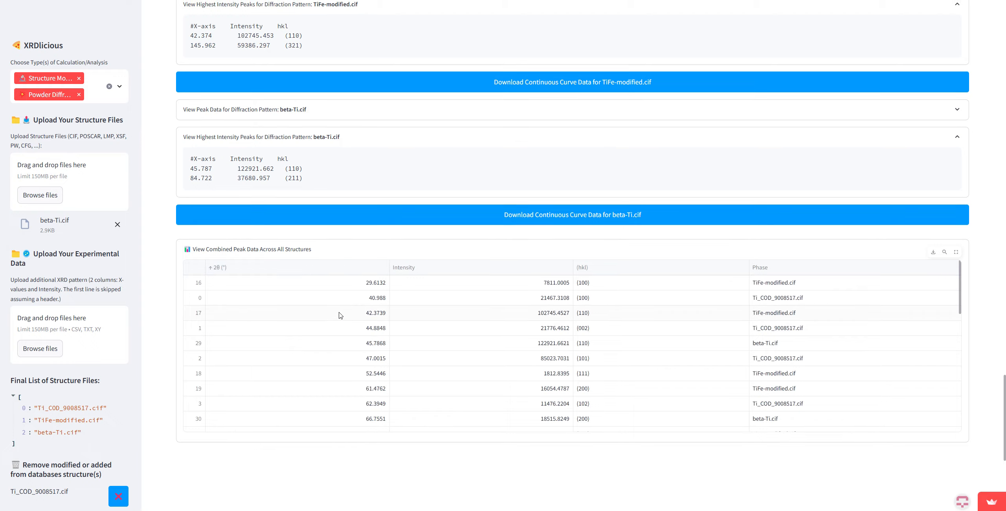
Step: Generate the download link for the continuous curve data of Ti_COD_9008517.cif
scroll(340, 315, up, 15)
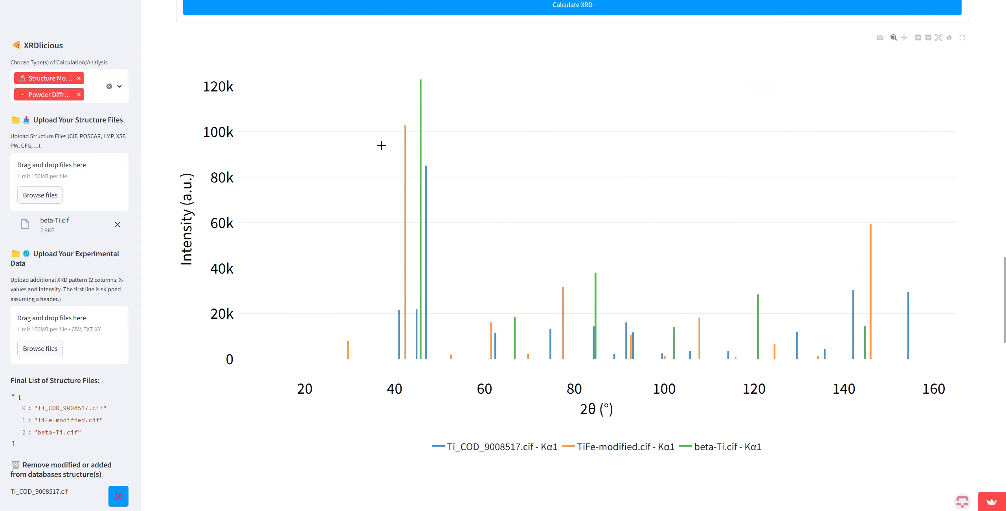
scroll(381, 146, down, 14)
scroll(610, 296, up, 4)
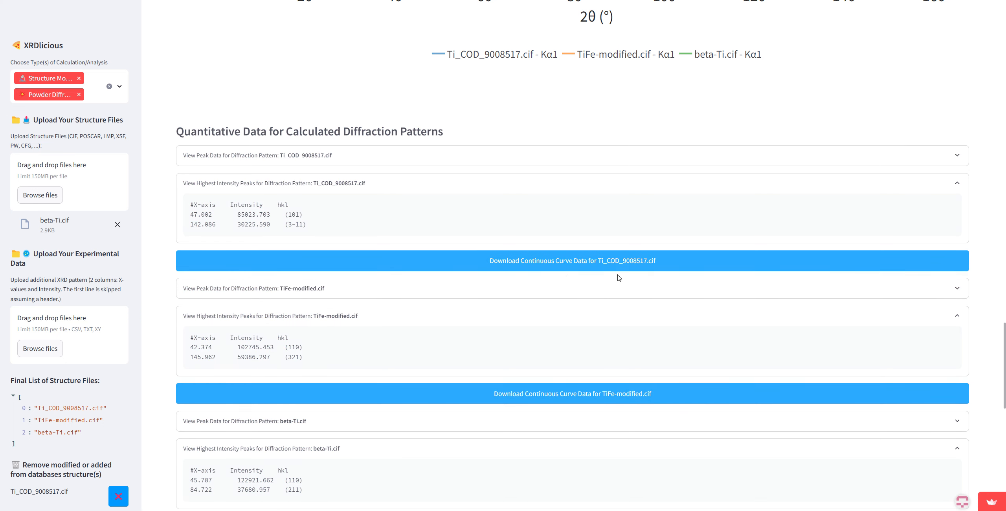
click(531, 261)
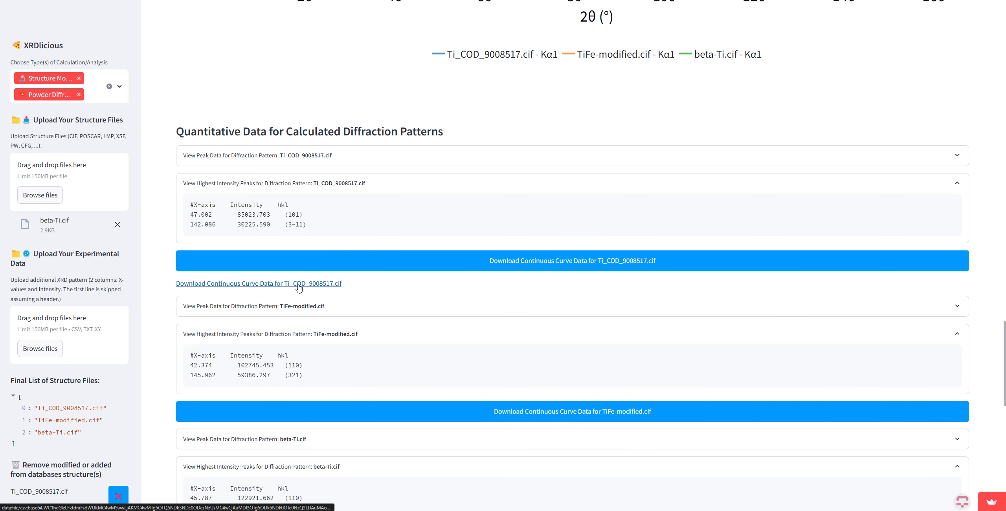
Step: Upload the experimental XRD pattern TiNb25.xy so it overlays the calculated diffraction patterns
scroll(416, 320, down, 5)
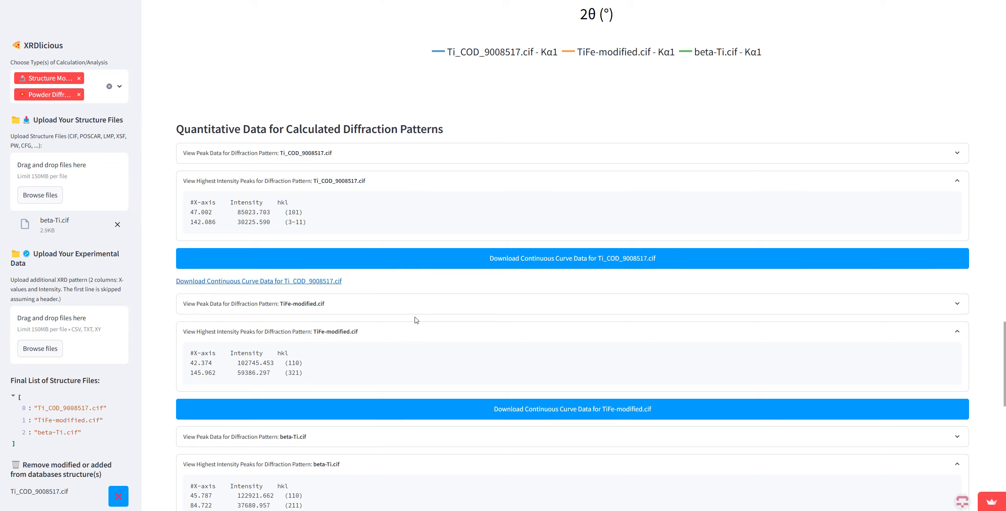
scroll(416, 320, down, 9)
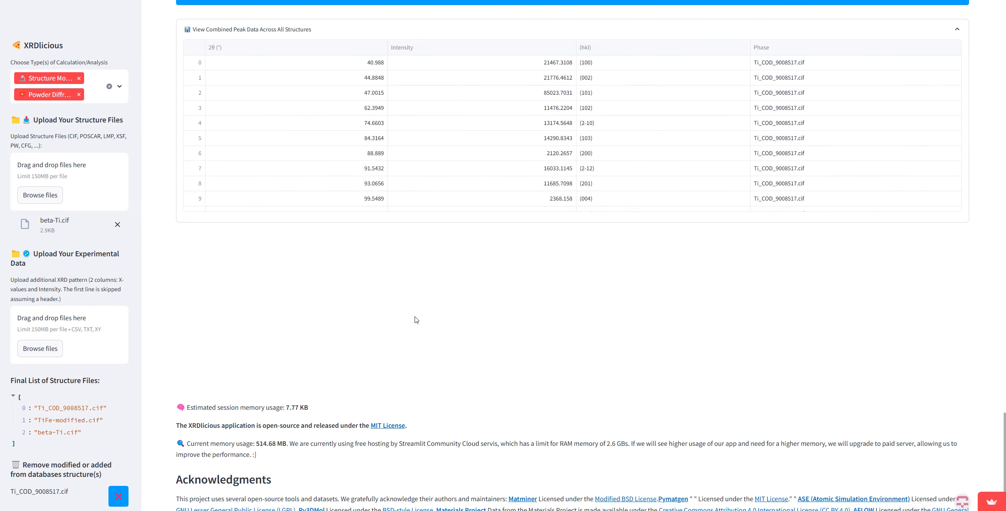
scroll(416, 320, up, 15)
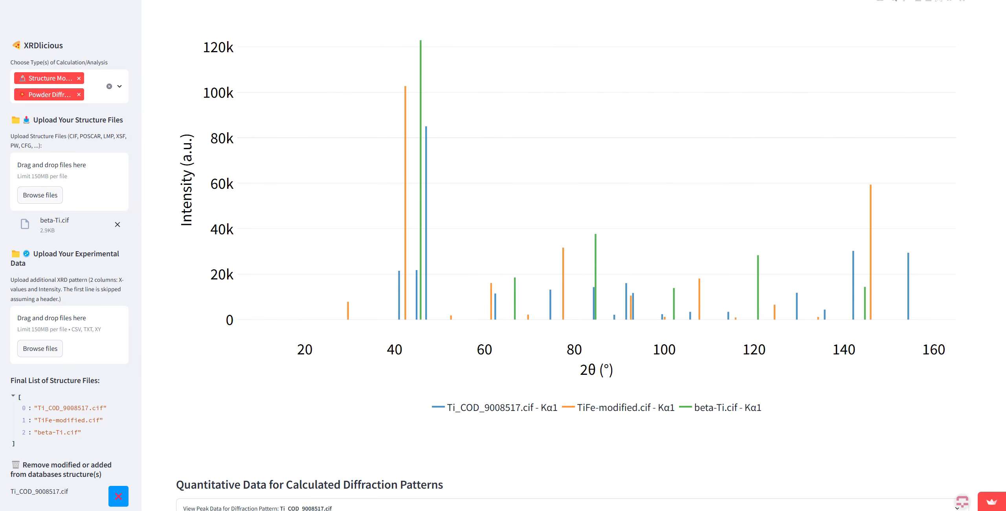
scroll(489, 175, up, 1)
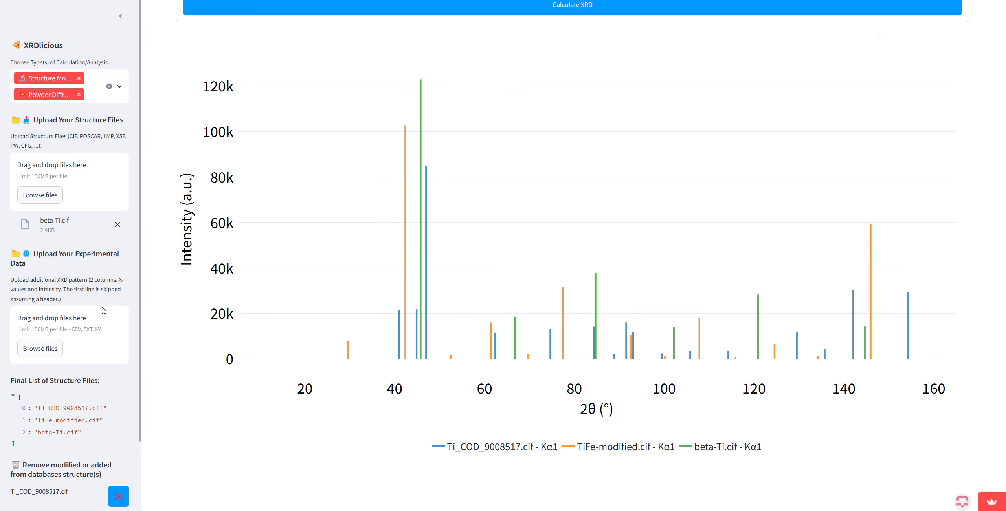
click(88, 325)
double_click(95, 33)
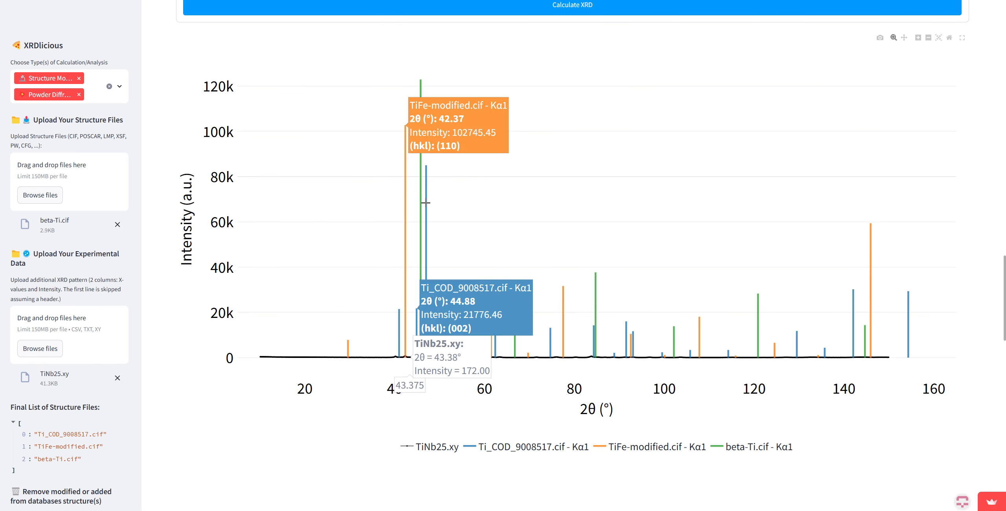
Step: Set the intensity scale to Normalized and hide the Ti_COD_9008517.cif pattern in the diffraction plot
scroll(482, 266, up, 2)
scroll(482, 266, up, 3)
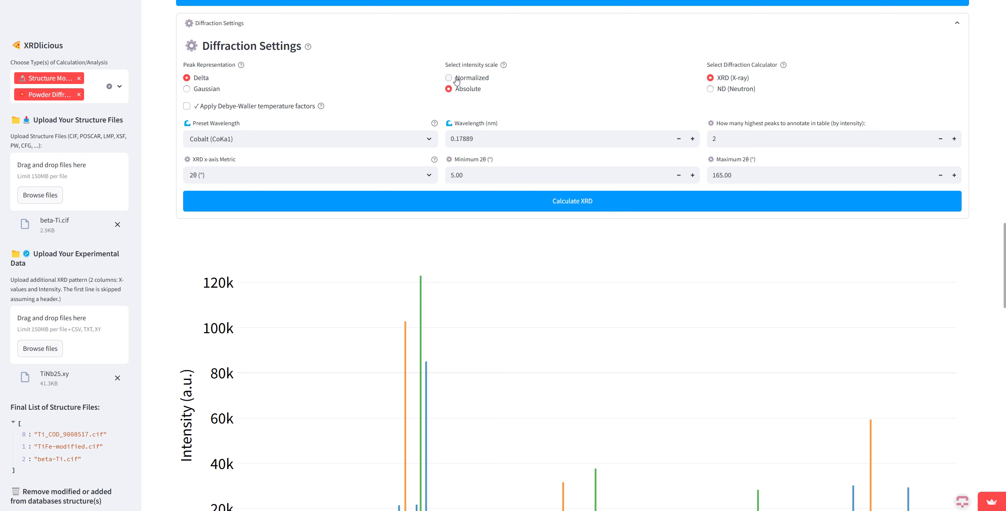
scroll(474, 122, down, 4)
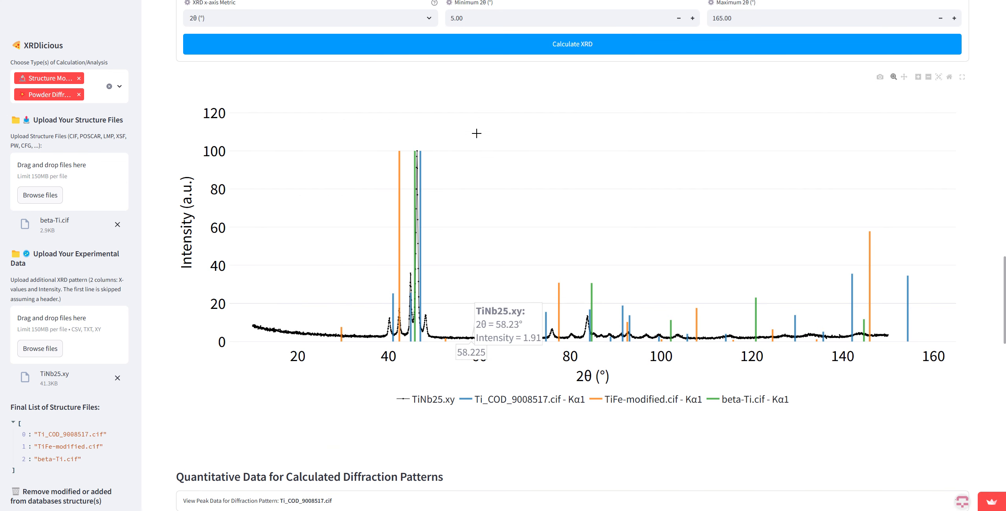
click(525, 405)
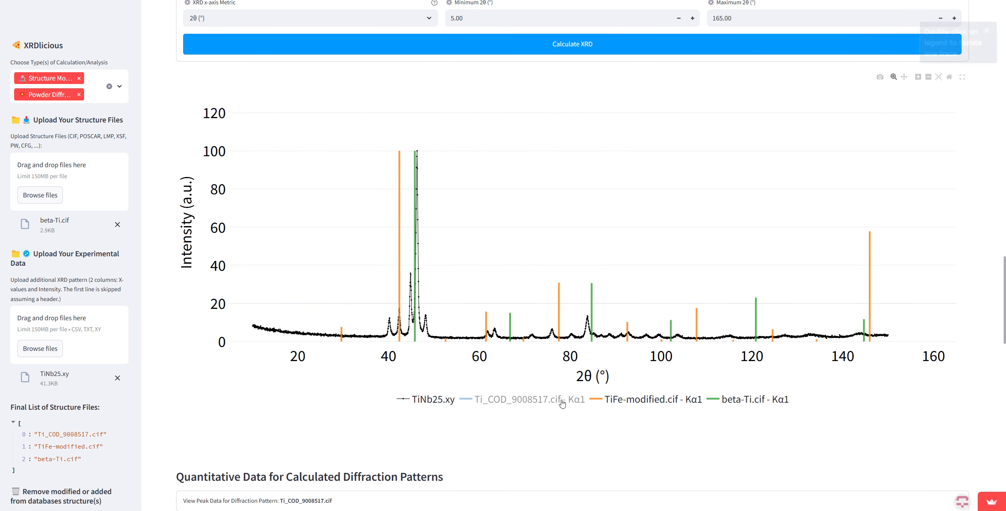
Step: Hide the TiFe-modified.cif and beta-Ti.cif patterns in the diffraction plot so only TiNb25.xy is displayed
click(656, 401)
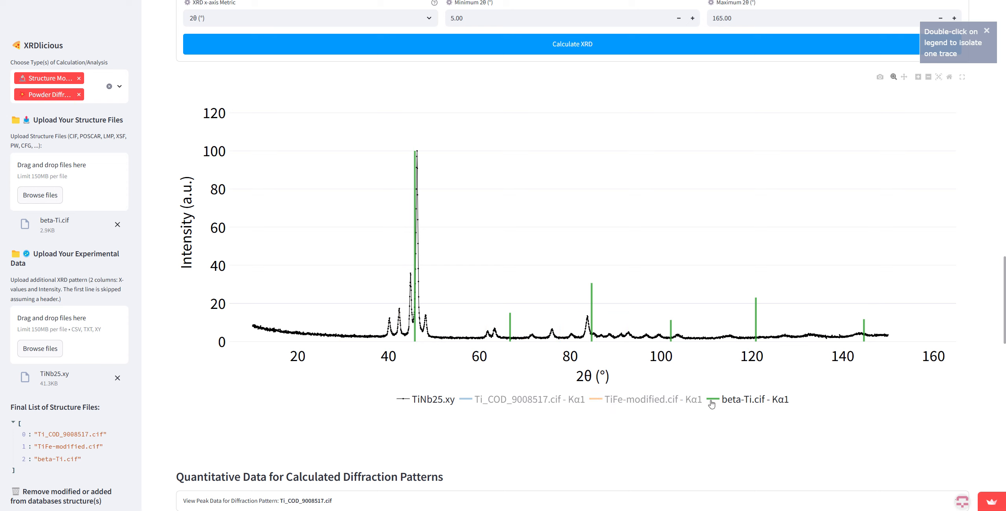
click(730, 402)
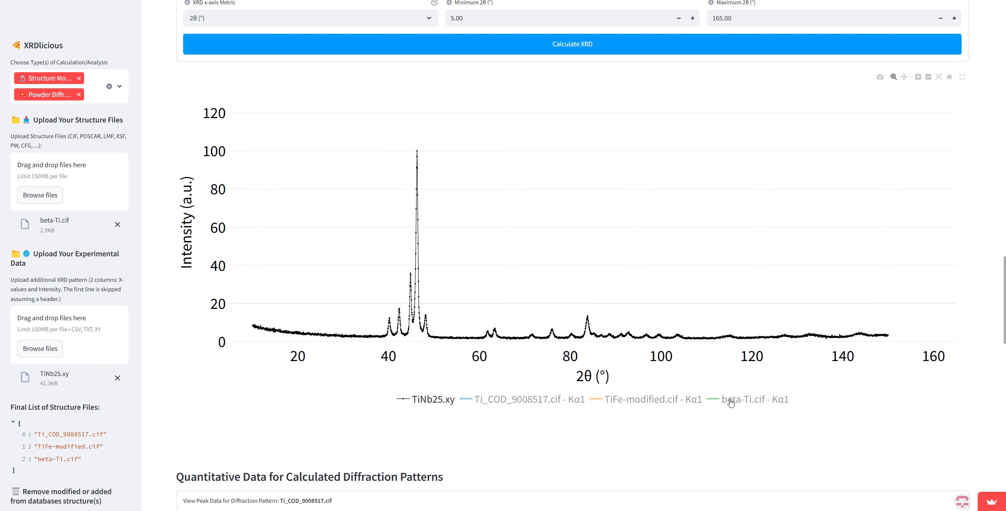
click(731, 403)
click(733, 403)
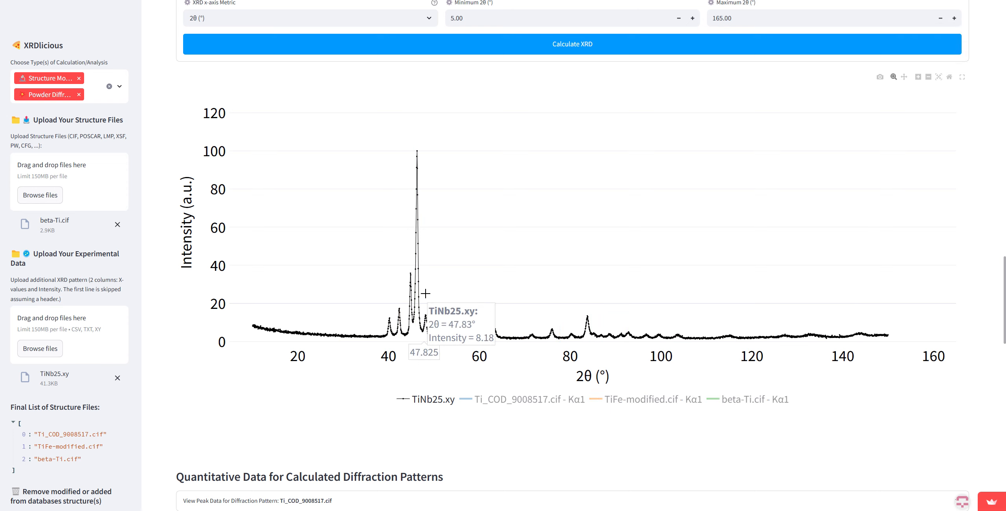
Step: Search only the COD database for structures containing Ti and Nb, removing Materials Project and AFLOW from the selection
scroll(476, 359, up, 1)
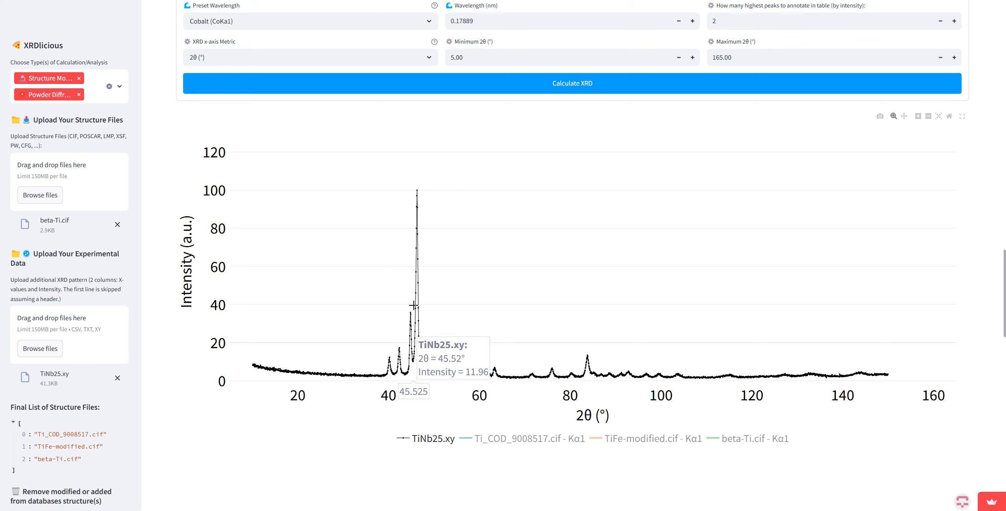
scroll(418, 310, up, 3)
scroll(423, 319, up, 2)
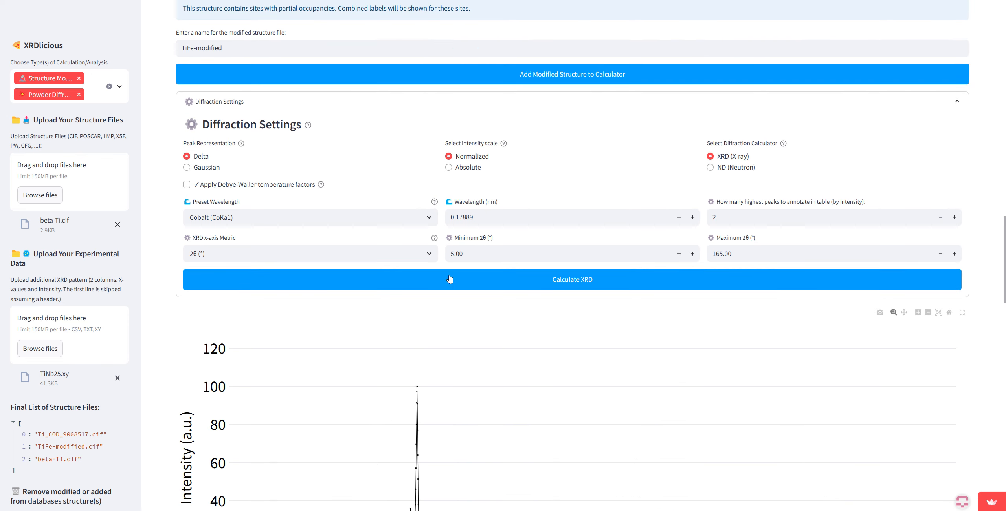
scroll(464, 221, up, 15)
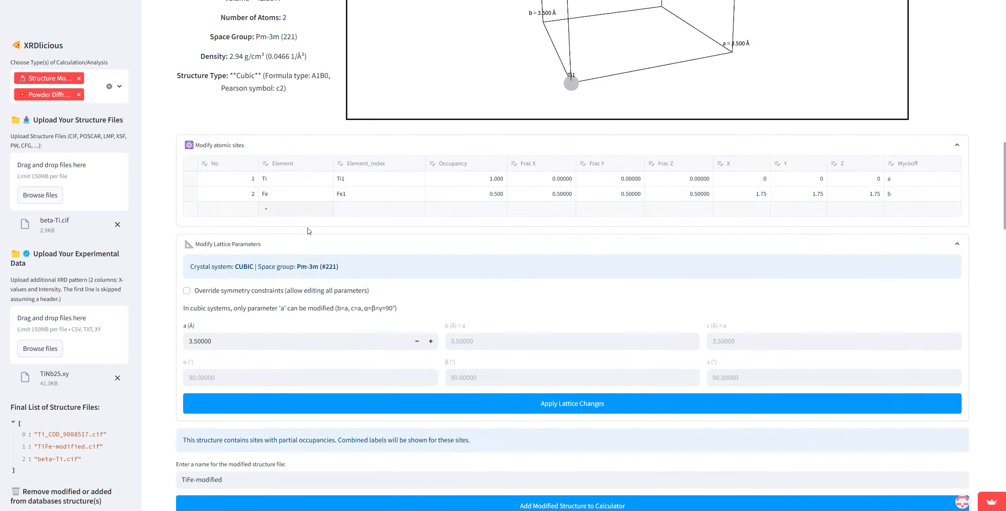
scroll(316, 258, up, 7)
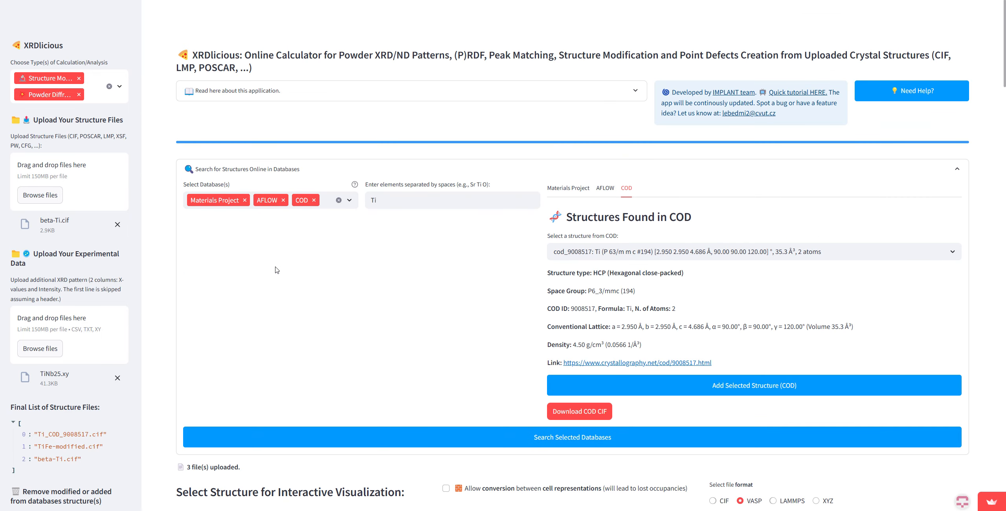
click(391, 197)
text(Nb)
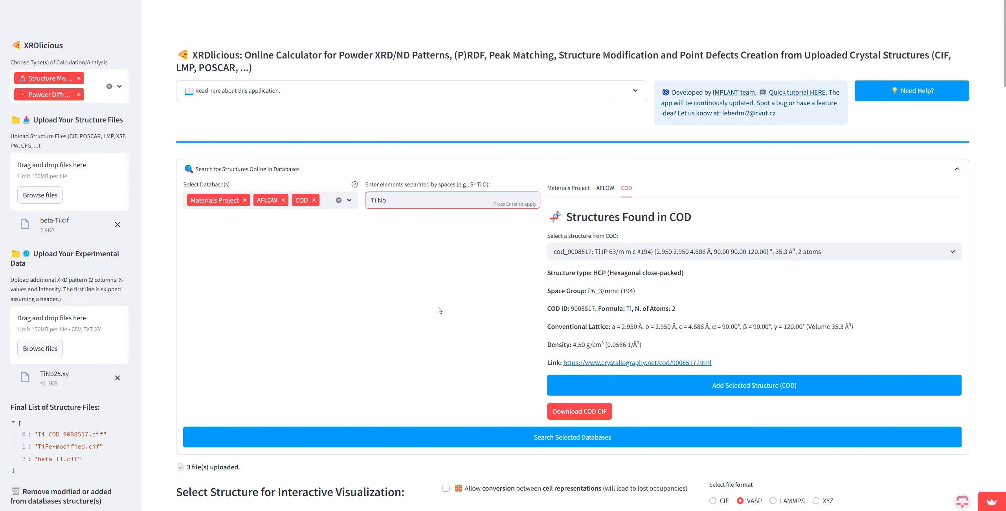
click(244, 201)
click(216, 201)
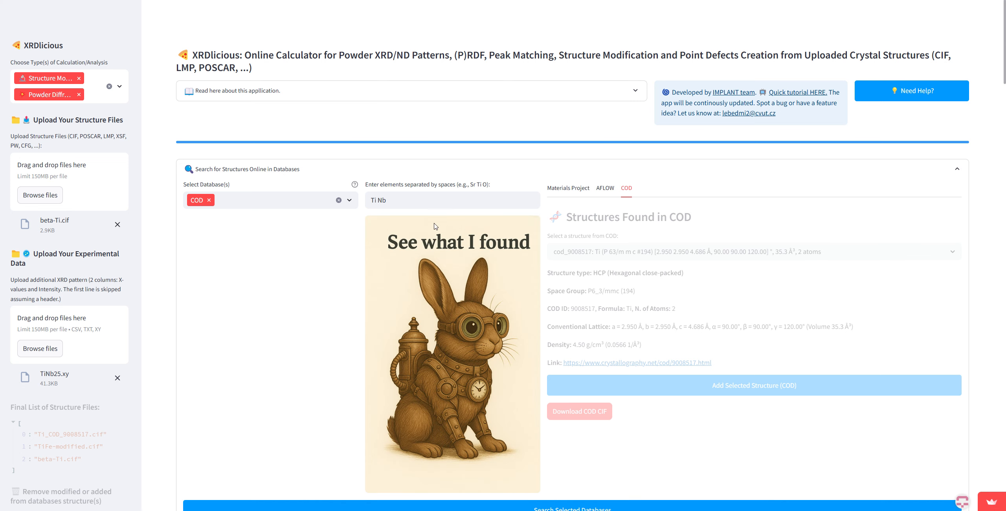
Step: Add the orthorhombic COD structure cod_1522550 (Ti2.8Nb1.2, Cmcm) to the calculator and rotate its 3D unit cell
scroll(689, 253, down, 1)
click(672, 212)
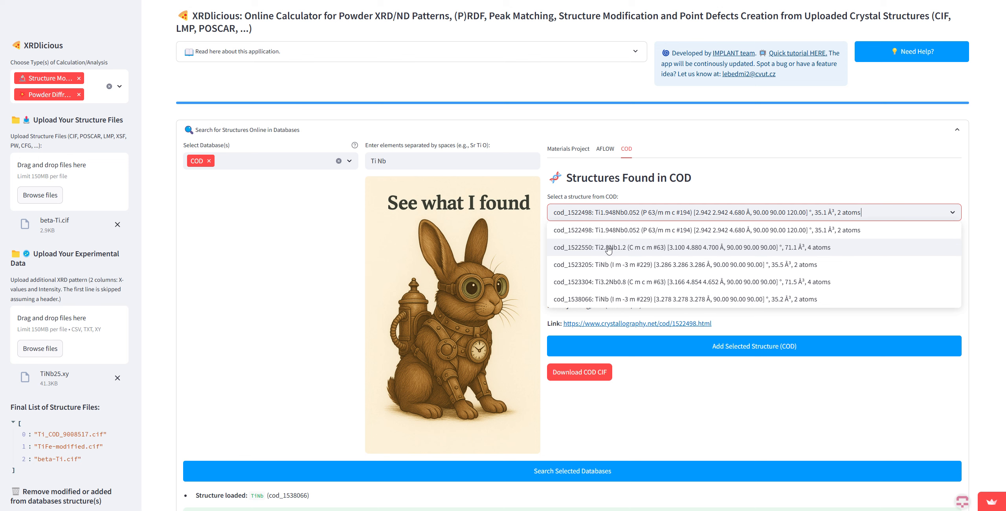
click(633, 248)
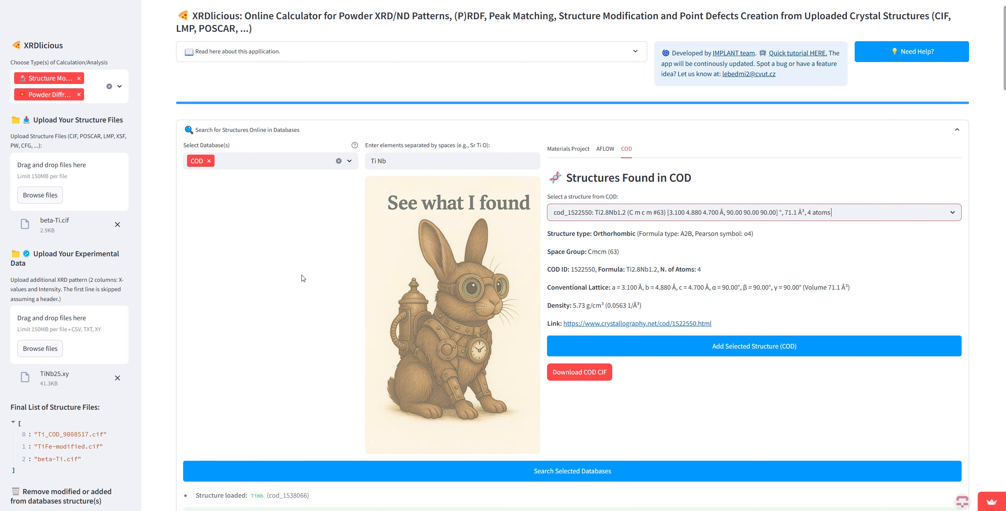
click(772, 353)
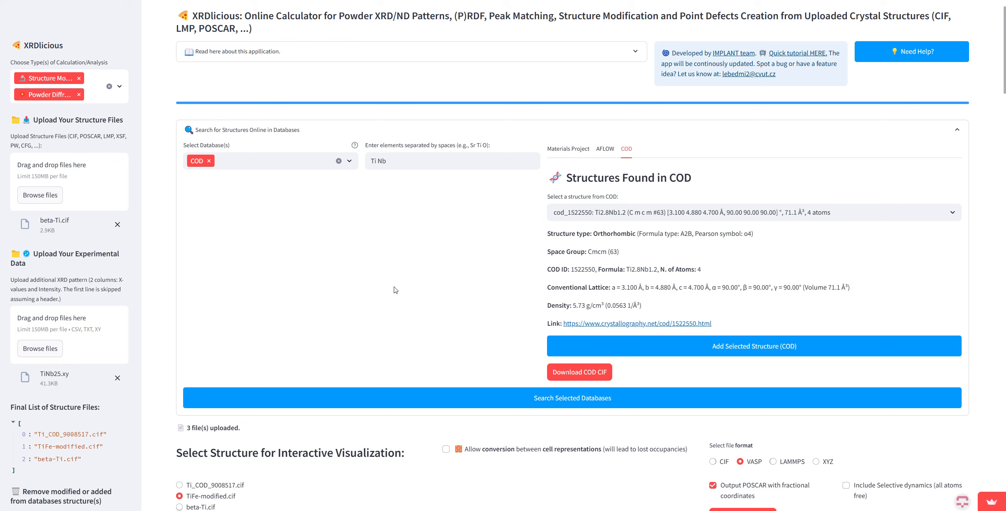
scroll(395, 290, down, 10)
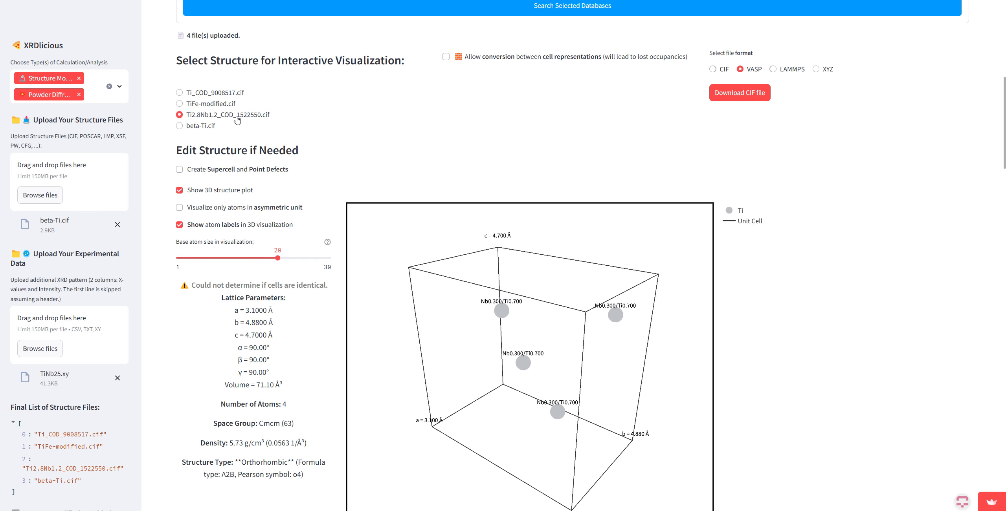
drag(530, 375, 680, 367)
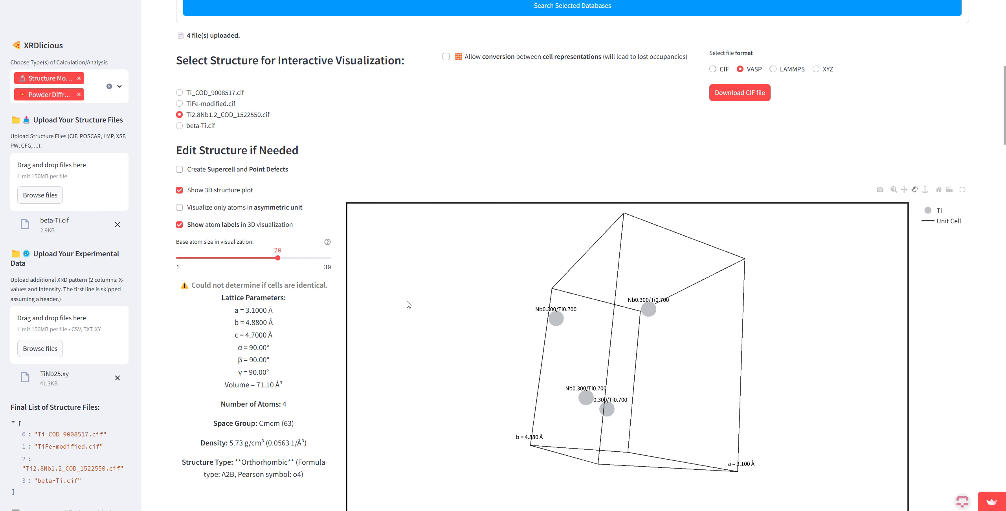
Step: Remove beta-Ti.cif, Ti_COD_9008517.cif and TiFe-modified.cif, keeping Ti2.8Nb1.2_COD_1522550.cif as the only structure
scroll(230, 189, up, 2)
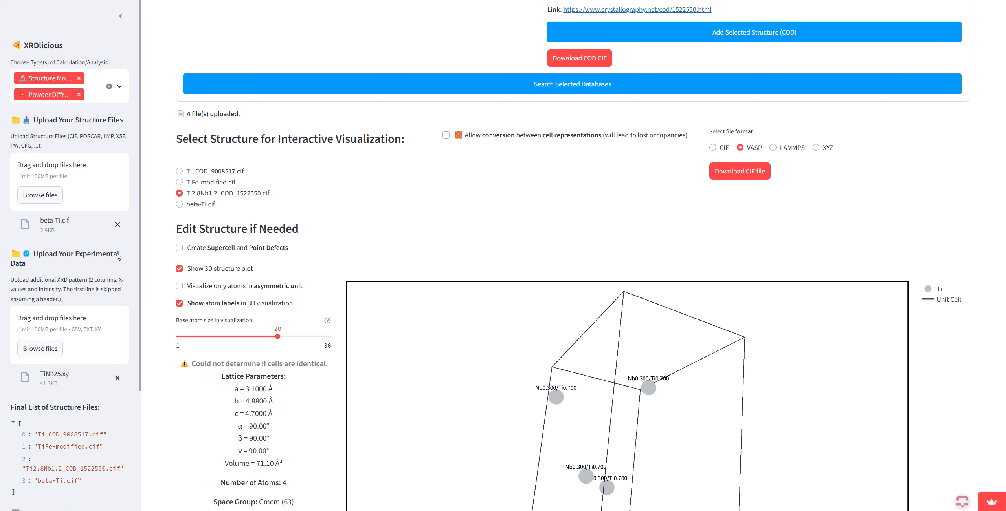
click(118, 225)
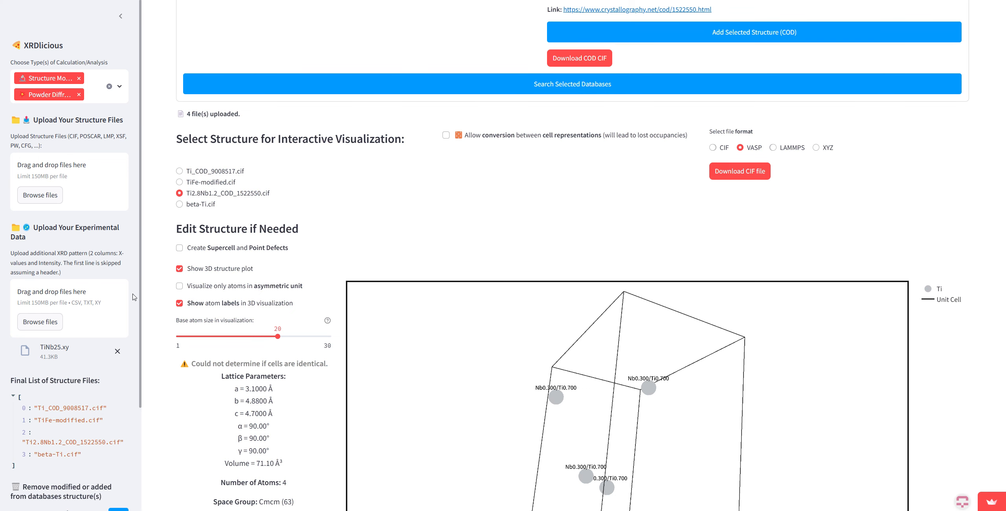
scroll(118, 374, down, 2)
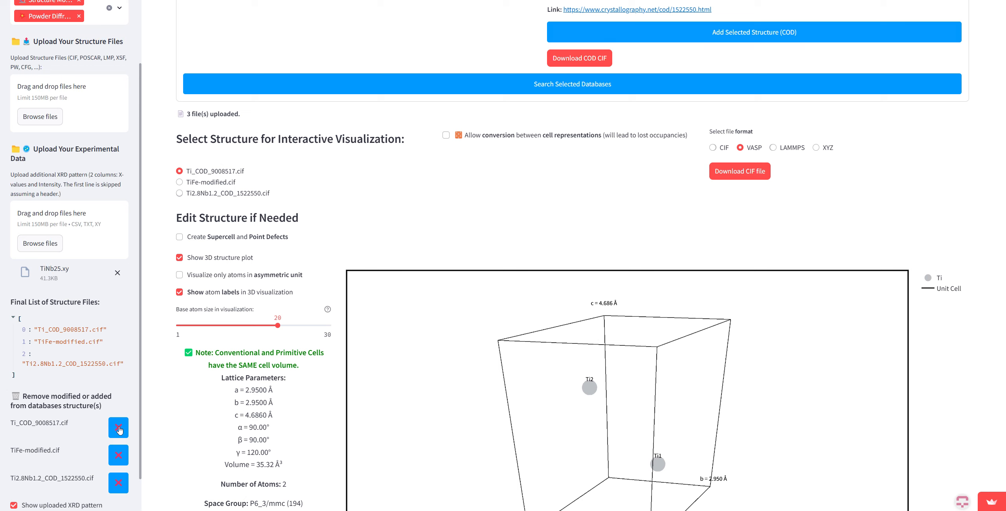
click(119, 456)
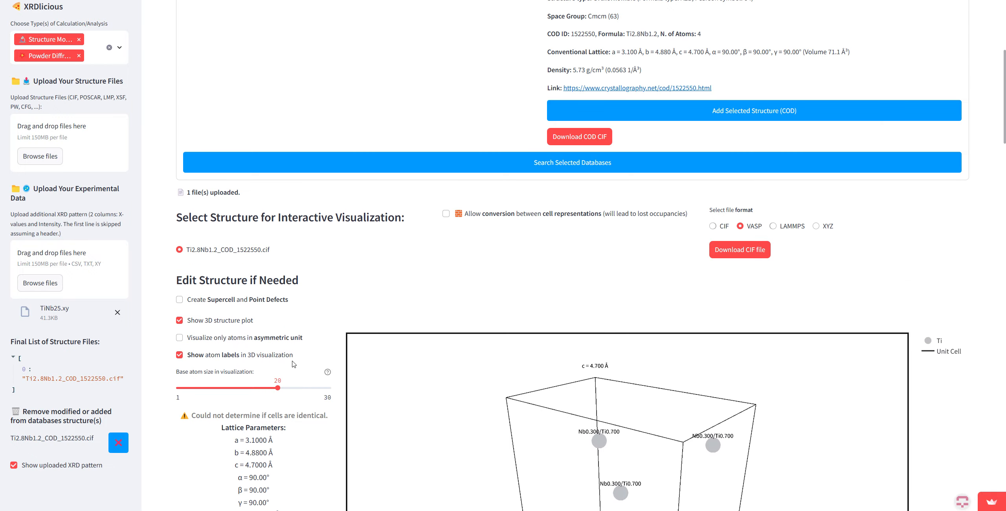
Step: Compare the calculated Ti2.8Nb1.2 peaks with TiNb25.xy by enlarging the 63–102°, 30–72° and 88–127° 2θ ranges of the plot
scroll(311, 330, up, 2)
scroll(318, 312, down, 7)
drag(472, 348, 664, 354)
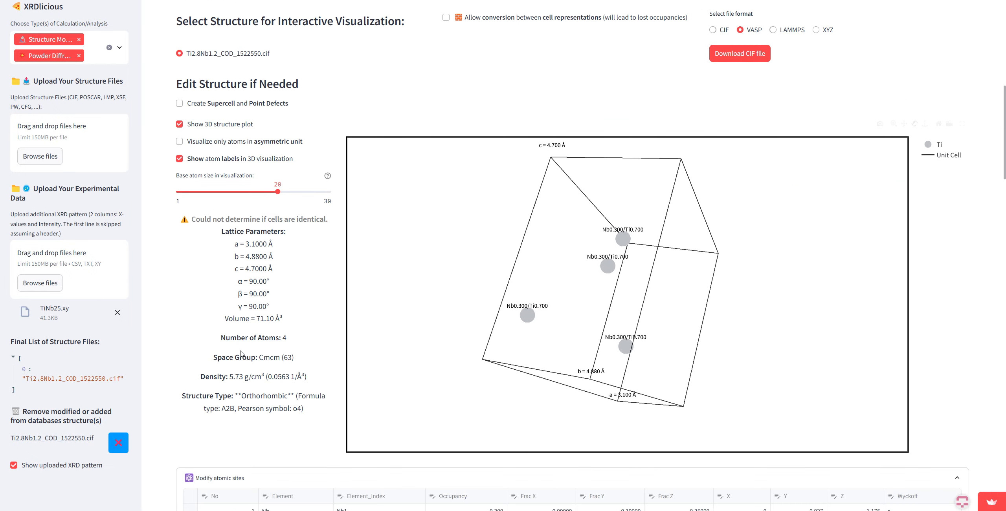
scroll(241, 354, down, 15)
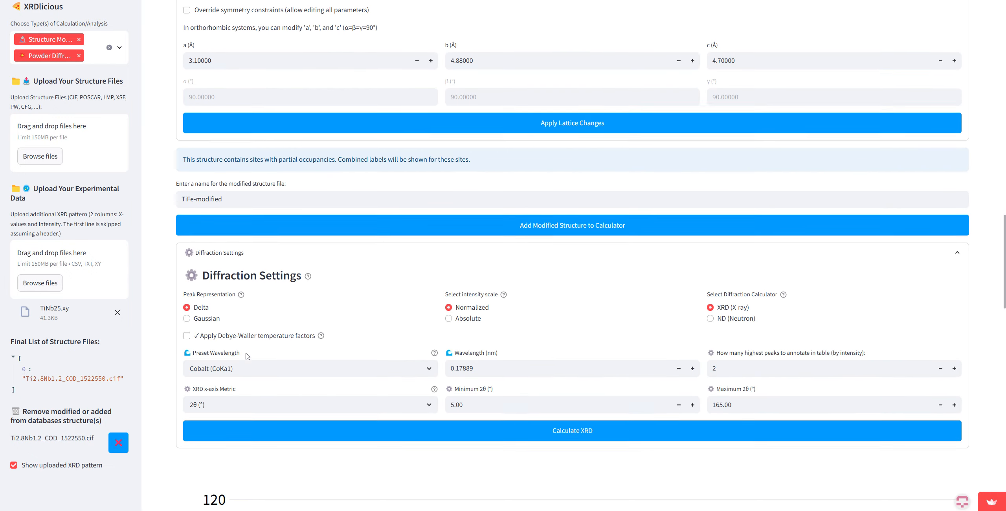
scroll(246, 356, down, 8)
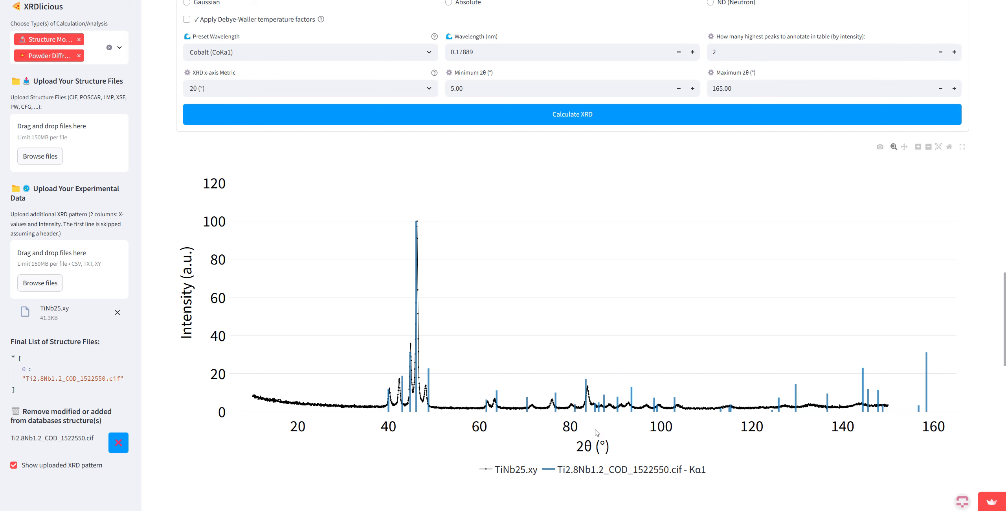
drag(668, 333, 496, 416)
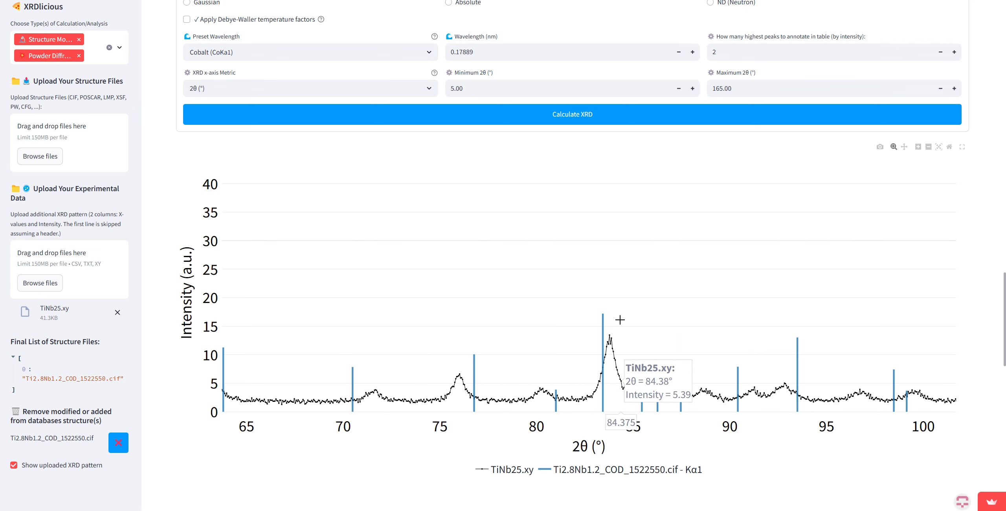
double_click(529, 318)
drag(341, 353, 507, 412)
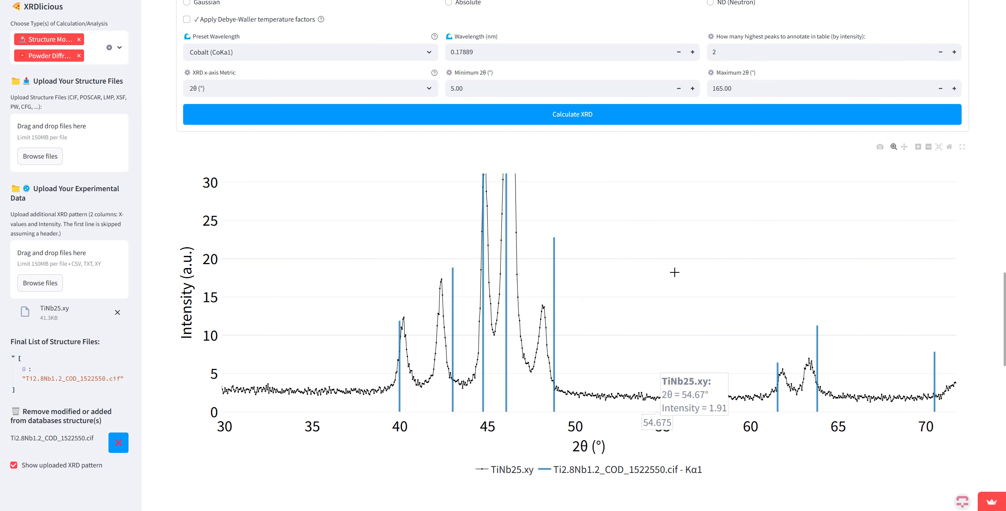
double_click(636, 316)
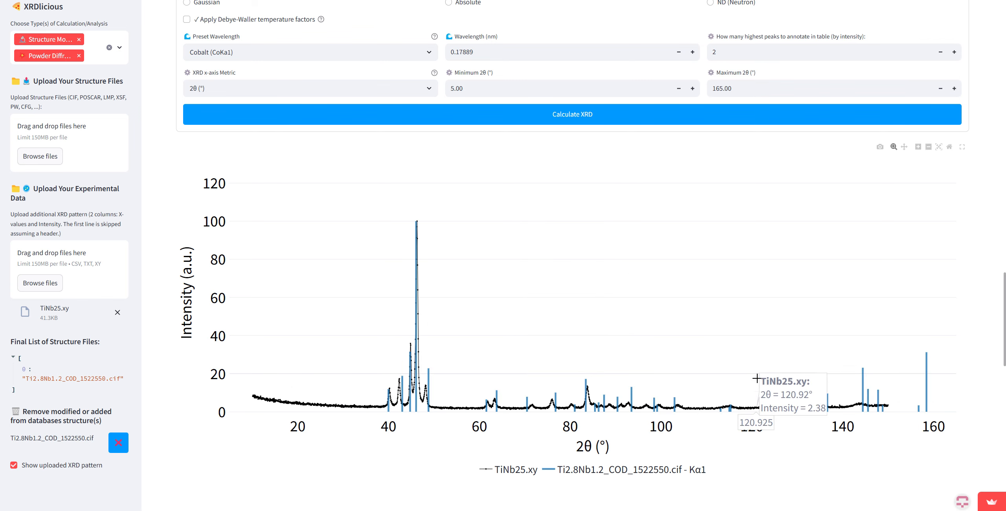
drag(781, 408, 601, 362)
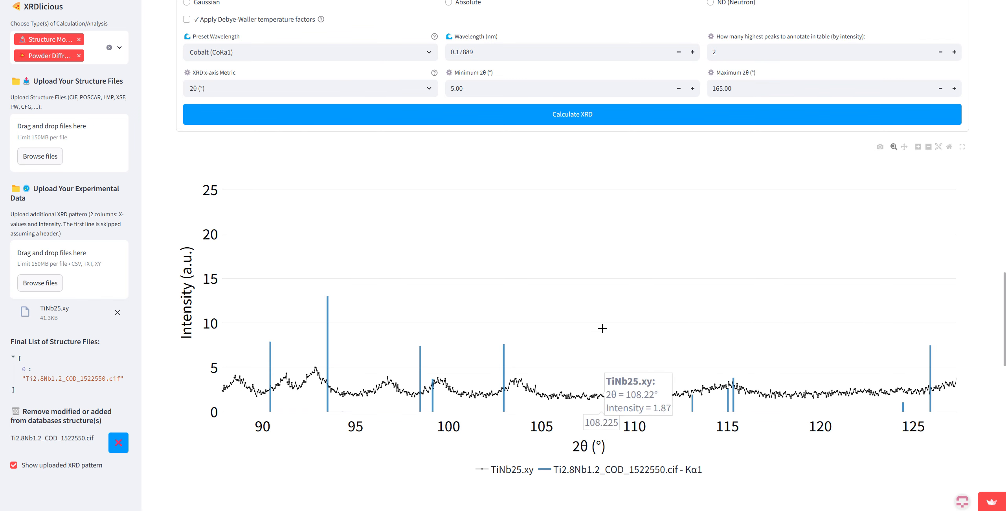
double_click(493, 377)
Step: Examine the offsets between calculated and experimental peaks at about 35–63° 2θ, and review the Ti2.8Nb1.2 structure
scroll(418, 346, up, 4)
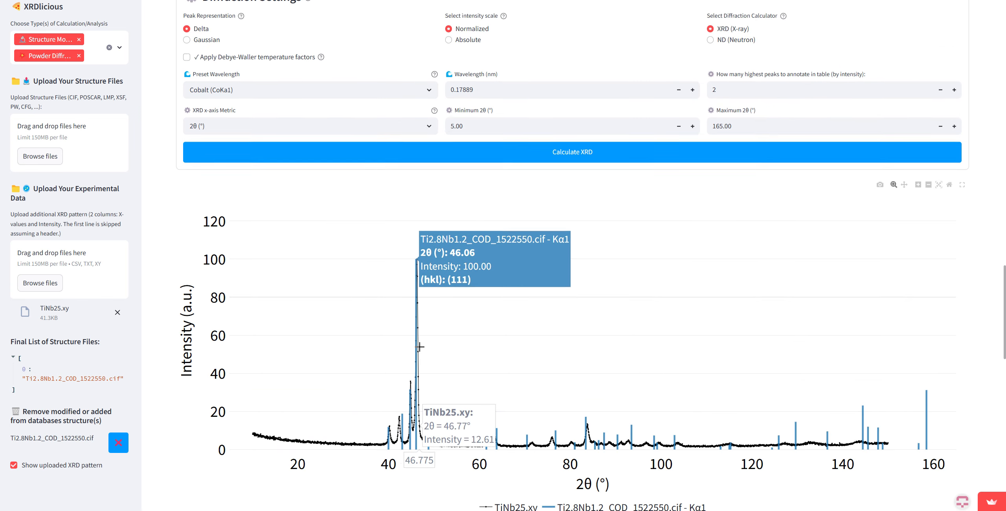
scroll(434, 357, down, 5)
scroll(534, 301, up, 1)
scroll(533, 302, up, 10)
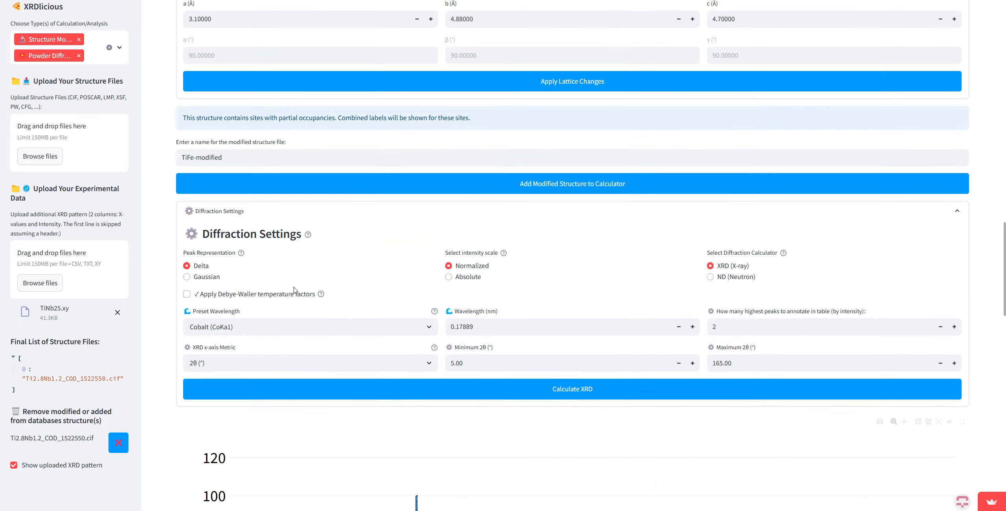
scroll(579, 460, down, 10)
drag(474, 381, 546, 413)
double_click(603, 324)
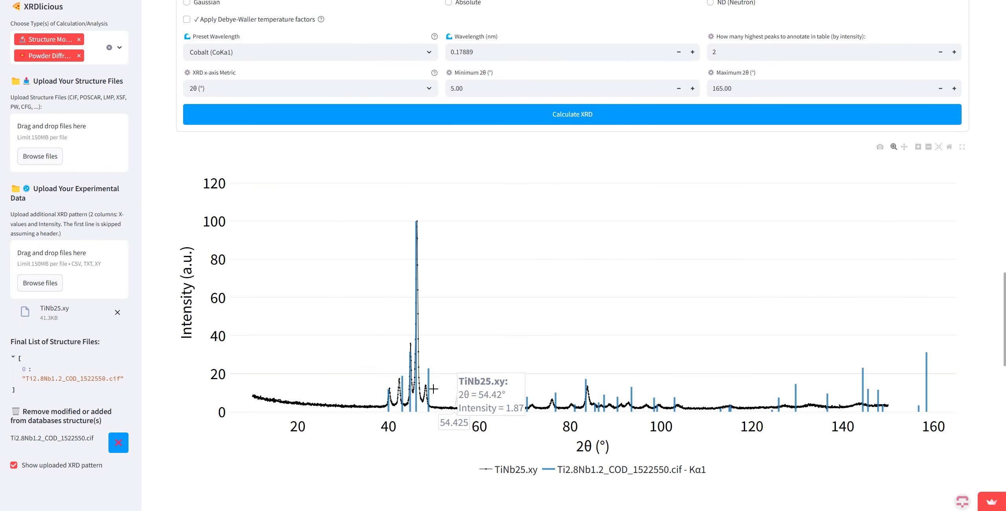
drag(364, 376, 489, 410)
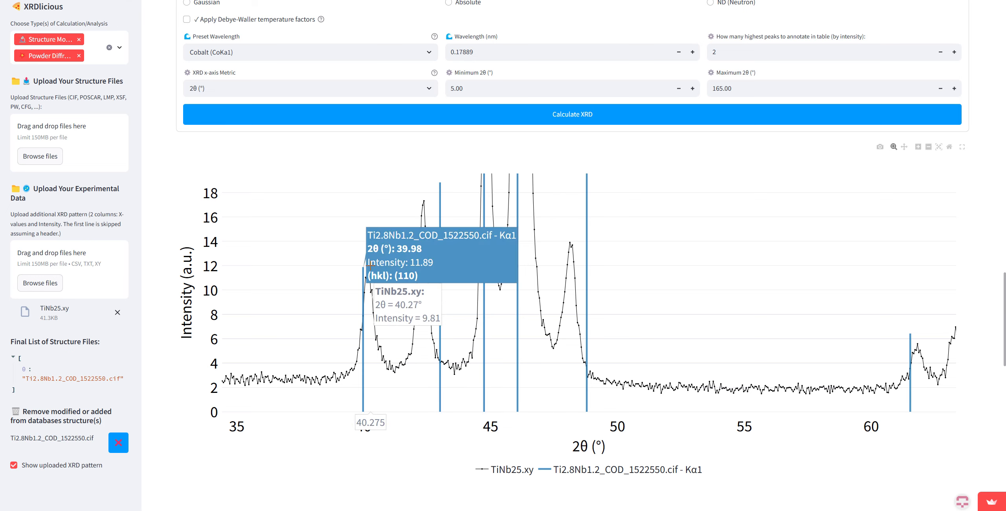
double_click(352, 270)
scroll(487, 330, up, 2)
scroll(518, 362, down, 2)
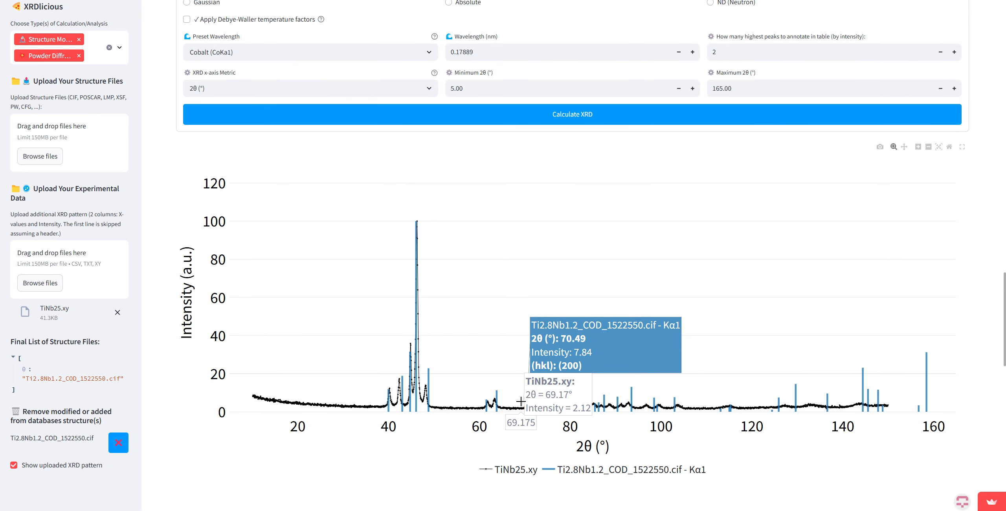
scroll(267, 350, up, 15)
scroll(266, 347, up, 9)
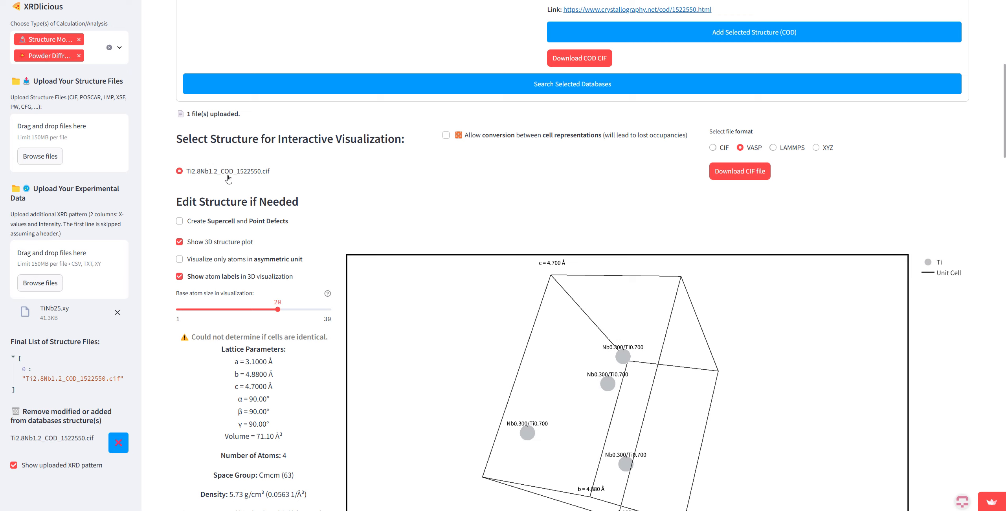
scroll(369, 363, down, 20)
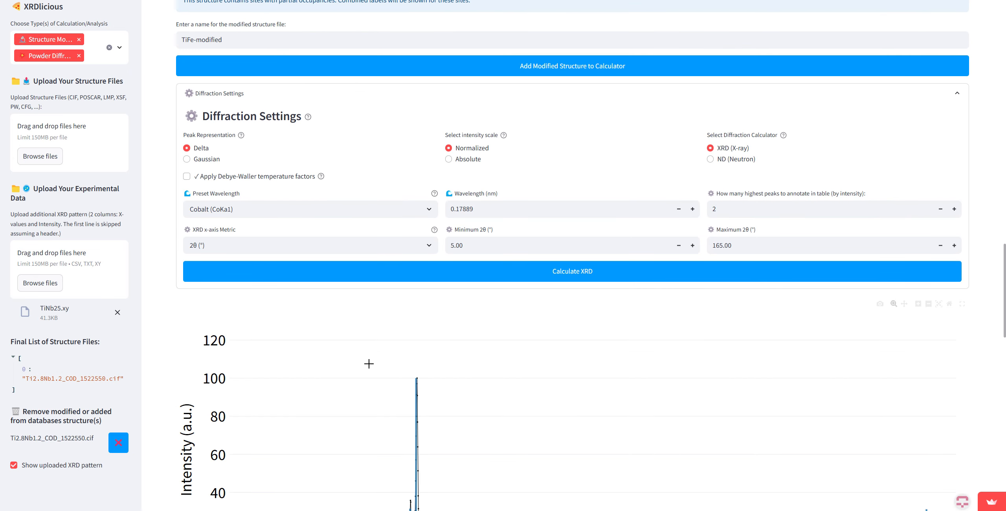
scroll(368, 364, down, 4)
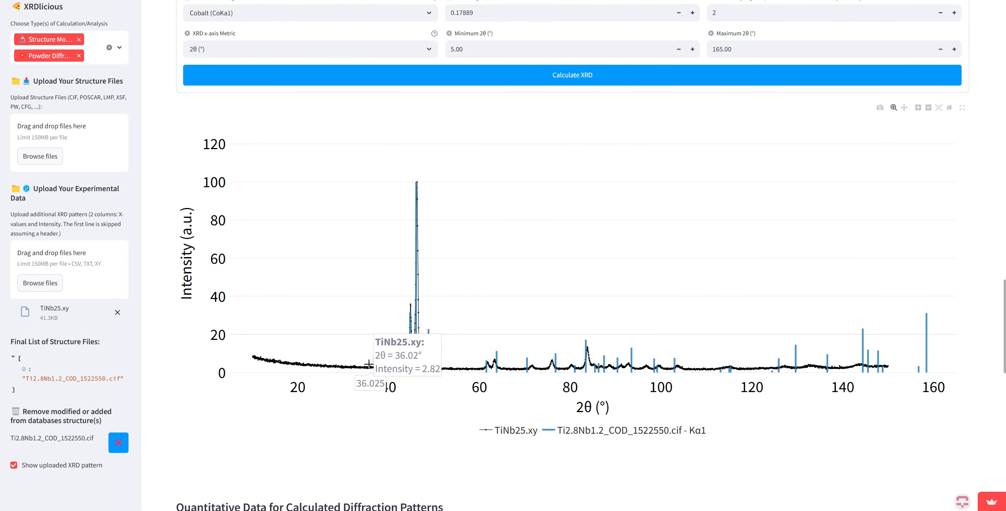
Step: Set the Ti2.8Nb1.2 structure's lattice parameters a to 3.062 Å and b to 4.951 Å
scroll(408, 387, up, 7)
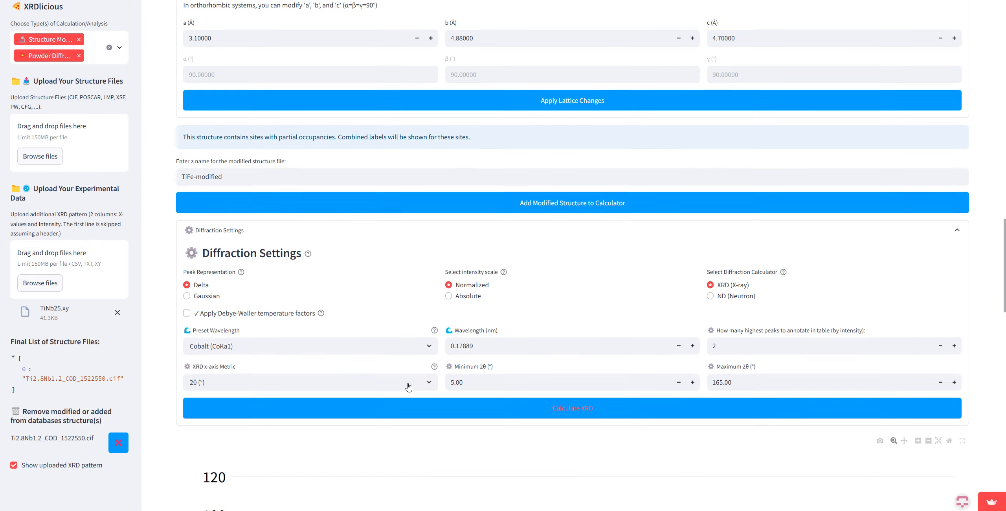
scroll(408, 387, up, 5)
click(248, 259)
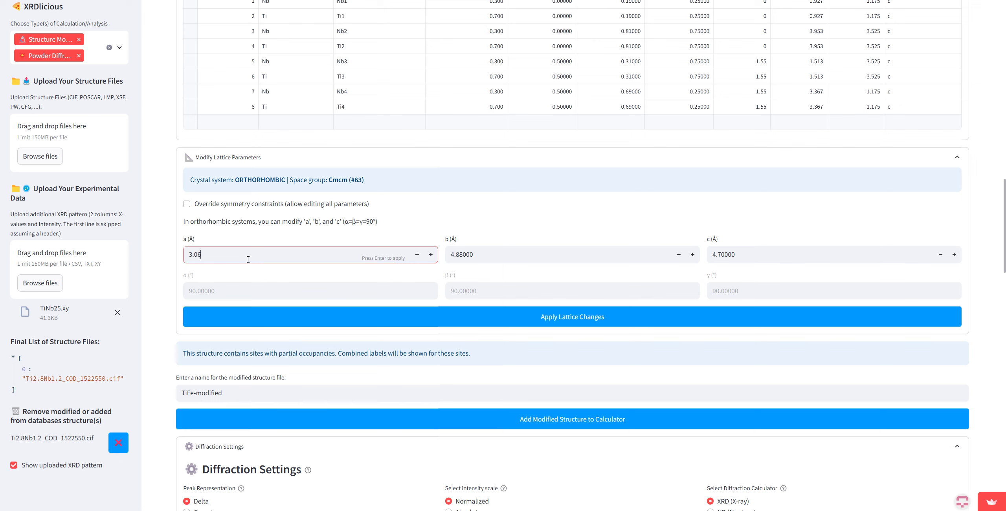
click(499, 255)
key(BackSpace)
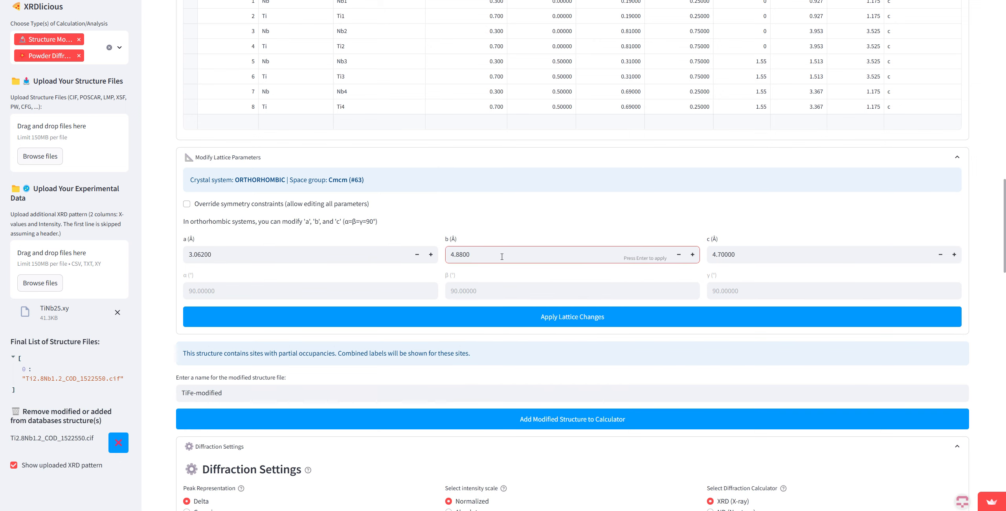
key(BackSpace)
key(Return)
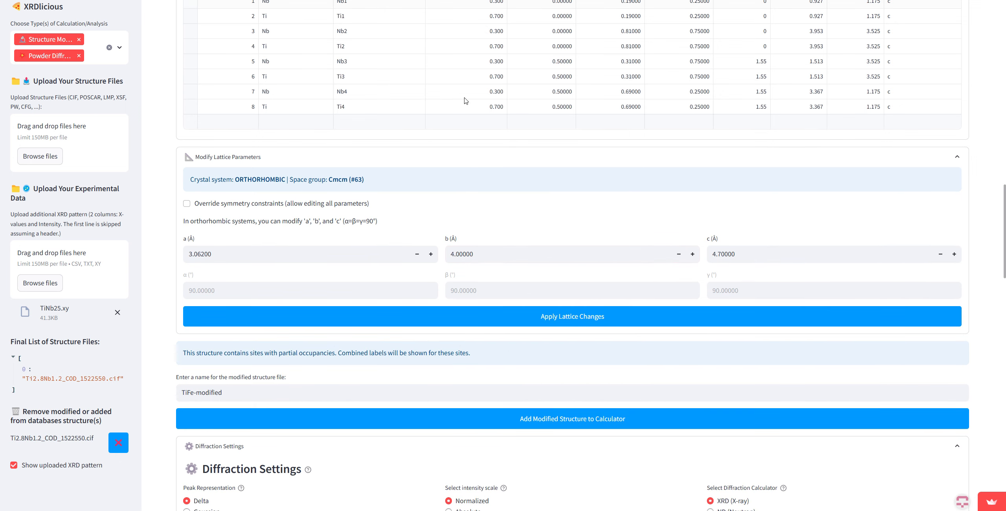
click(479, 254)
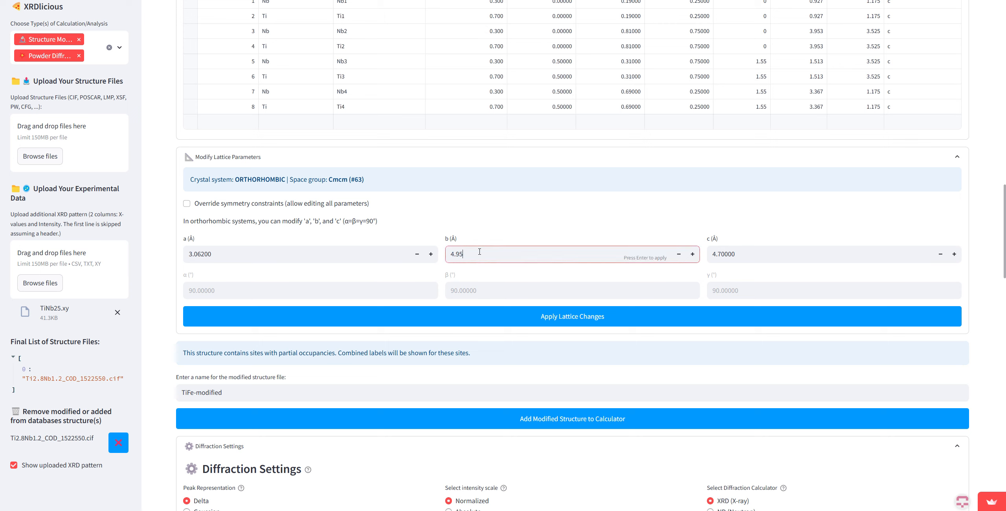
Step: Set the lattice parameter c to 4.687 Å and apply the lattice changes to the structure
drag(763, 253, 726, 253)
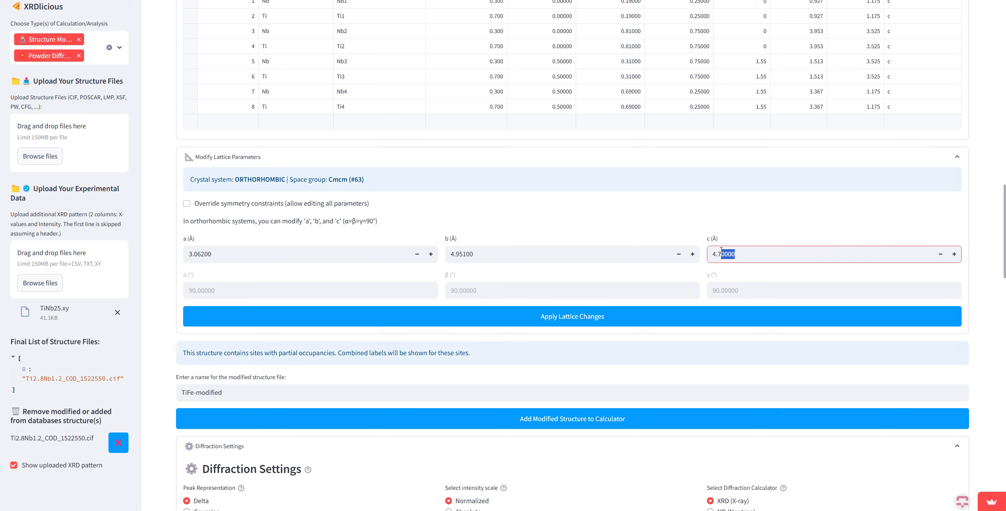
key(BackSpace)
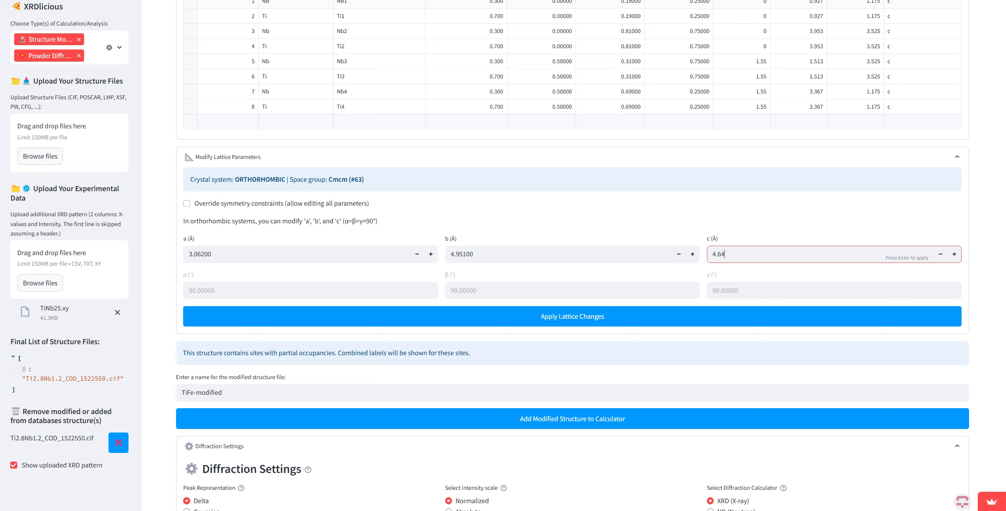
text(64)
key(Return)
key(Return)
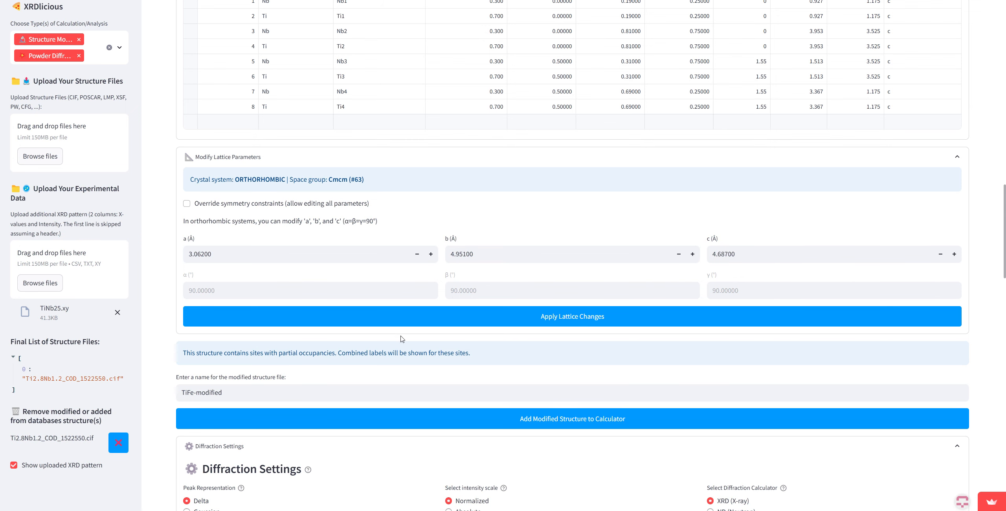
click(400, 322)
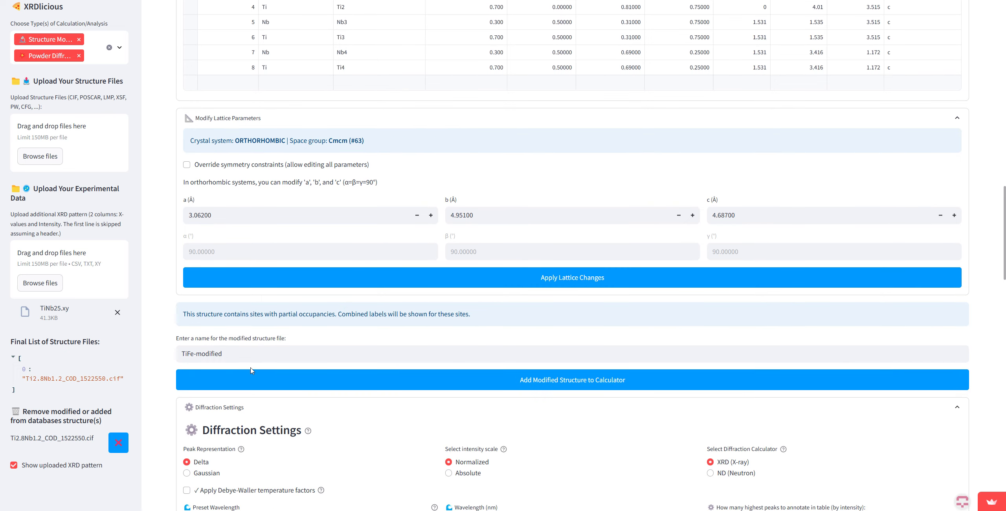
Step: Name the modified structure TiNb25-Modified and add it to the calculator
click(247, 354)
text(Ti)
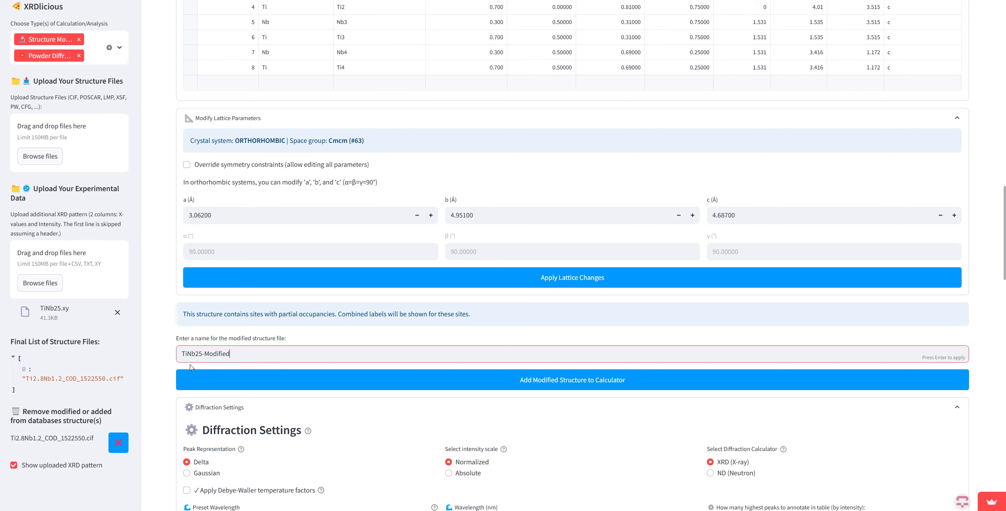
click(498, 387)
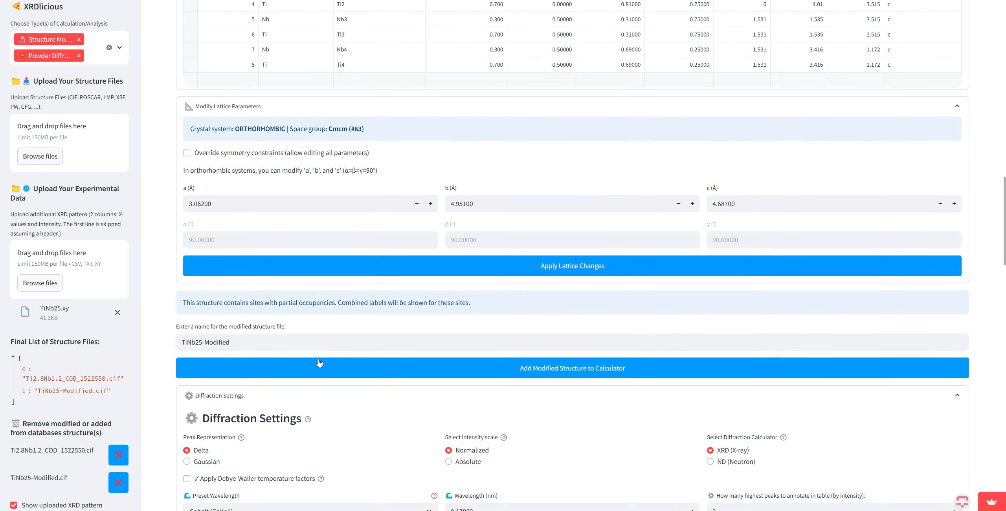
Step: Compare the original and modified structures' peaks with TiNb25.xy by enlarging the 30–59°, 68–95° and 87–127° 2θ ranges of the plot
scroll(319, 364, down, 10)
drag(475, 358, 342, 471)
scroll(691, 307, down, 1)
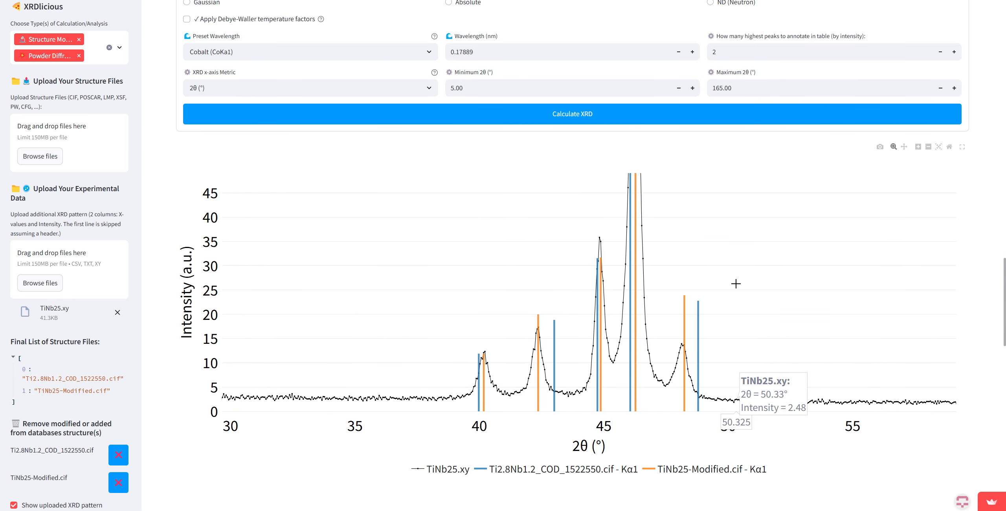
double_click(639, 375)
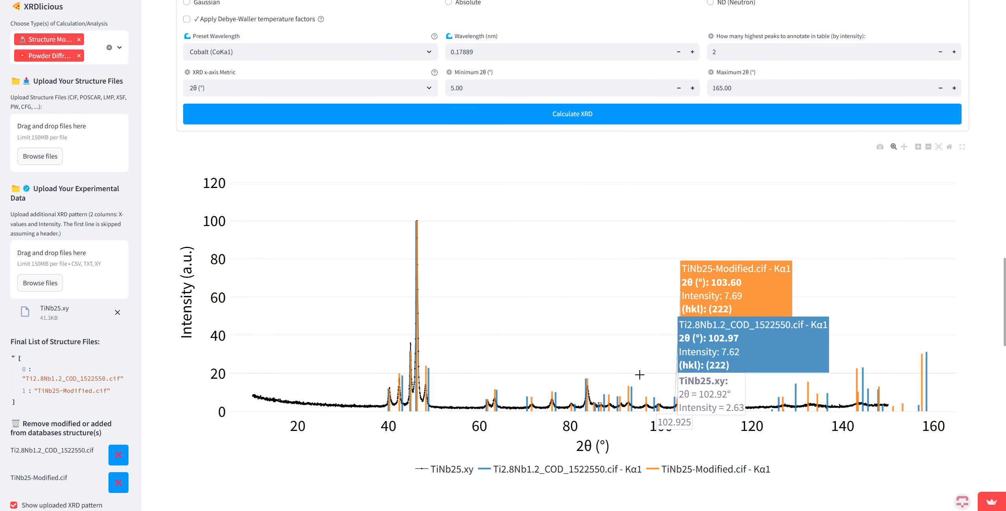
drag(640, 344, 514, 421)
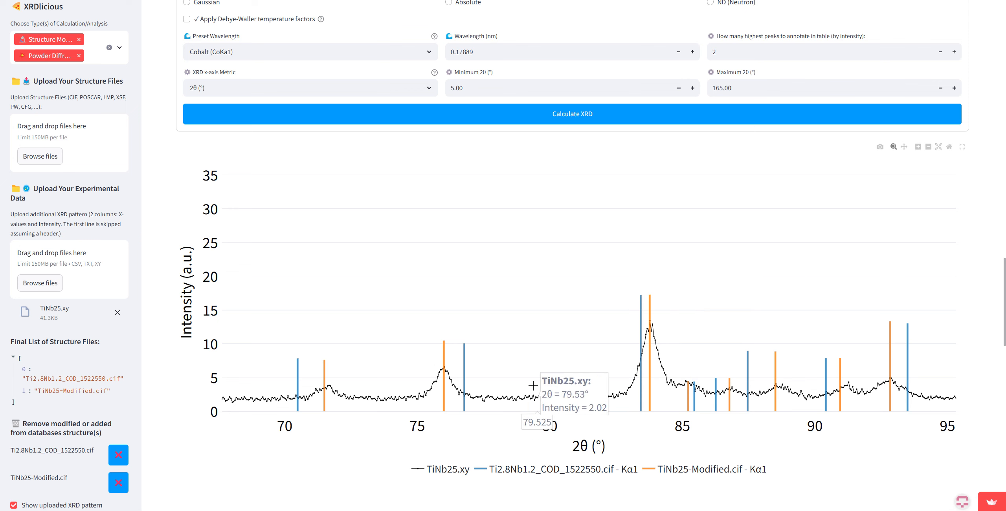
double_click(781, 291)
drag(782, 366, 598, 433)
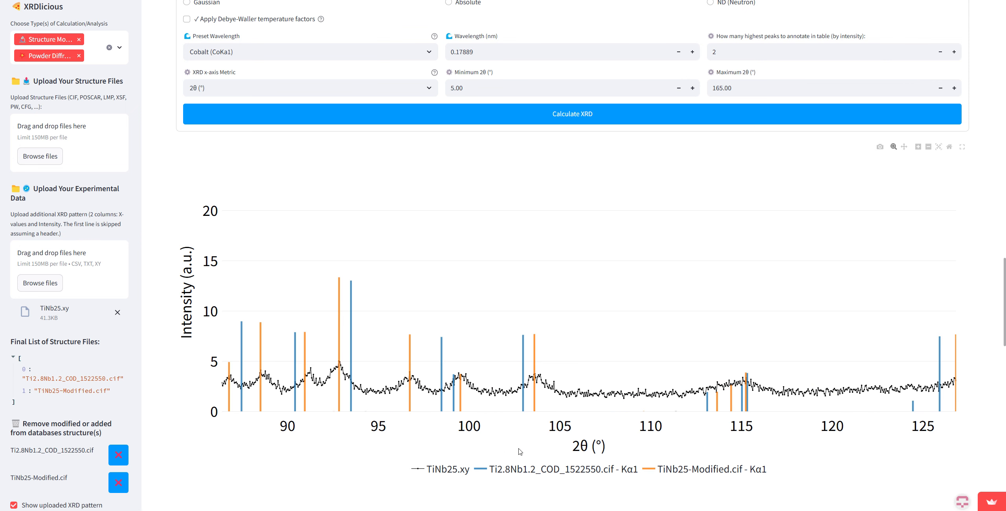
Step: Hide the Ti2.8Nb1.2_COD_1522550.cif pattern and compare the TiNb25-Modified.cif peaks with TiNb25.xy in full screen, enlarging about 52–84° 2θ
click(520, 472)
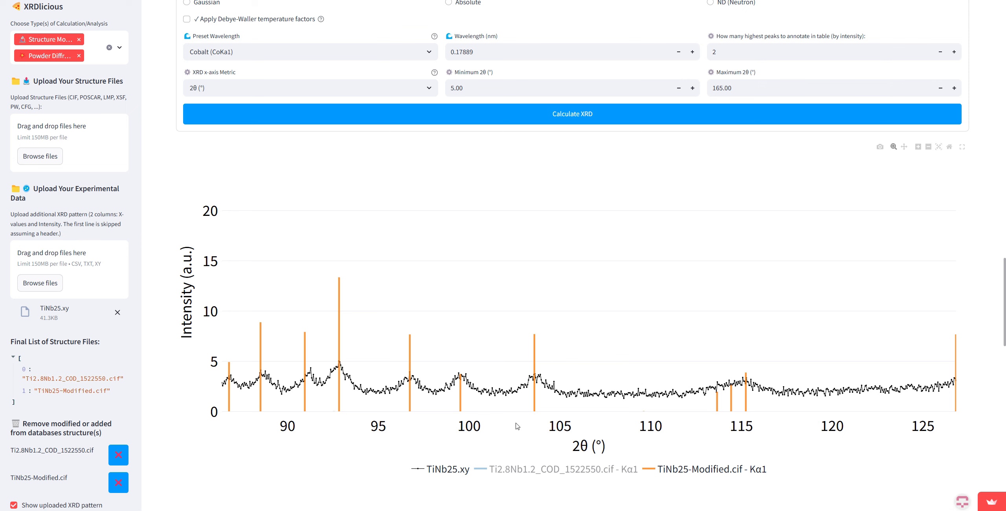
double_click(523, 314)
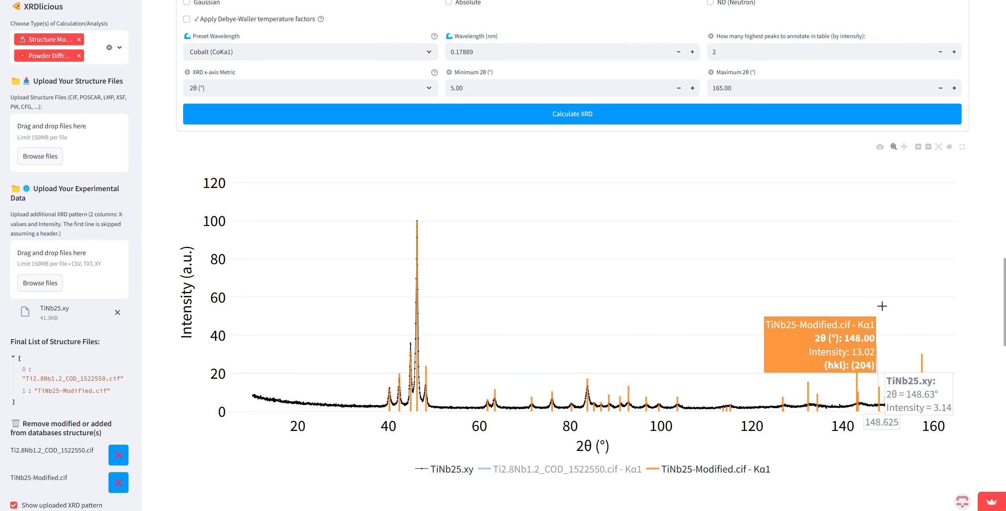
click(962, 148)
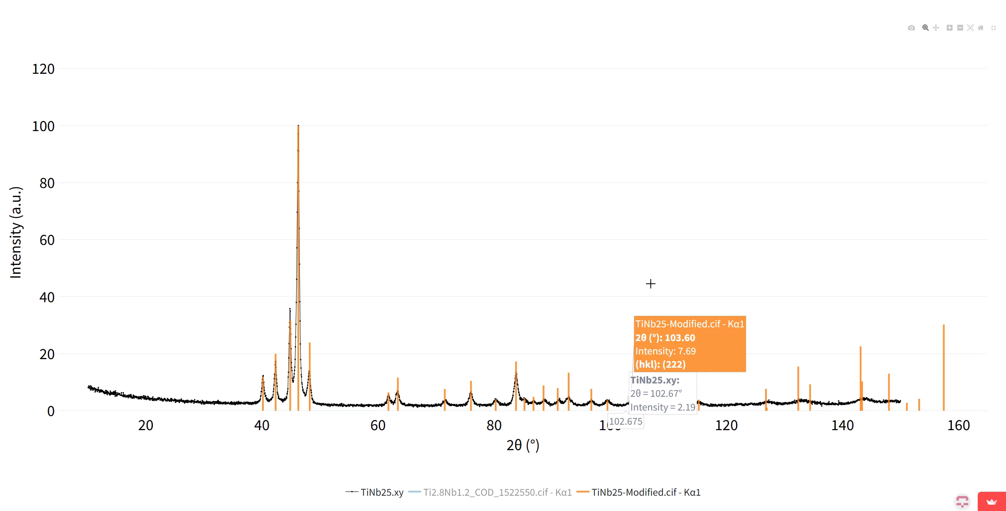
drag(324, 340, 518, 429)
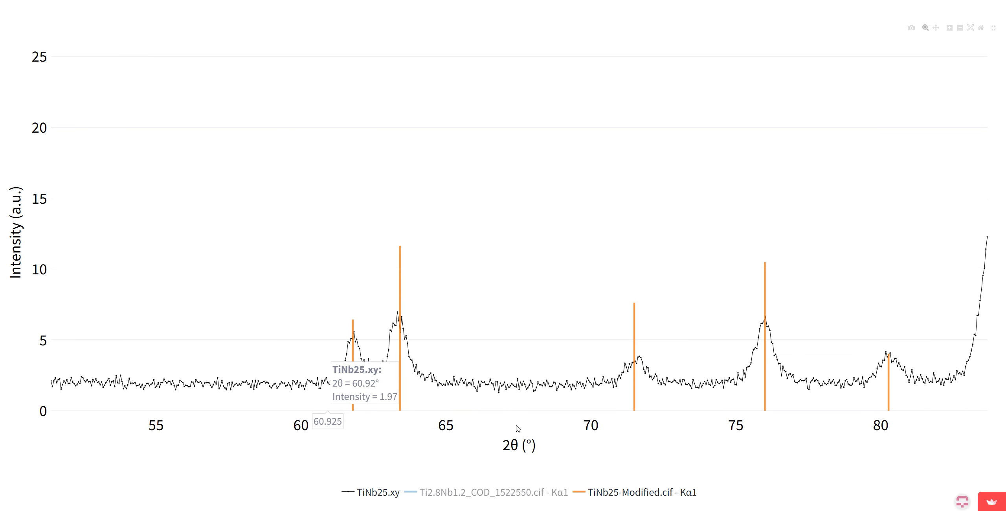
double_click(582, 271)
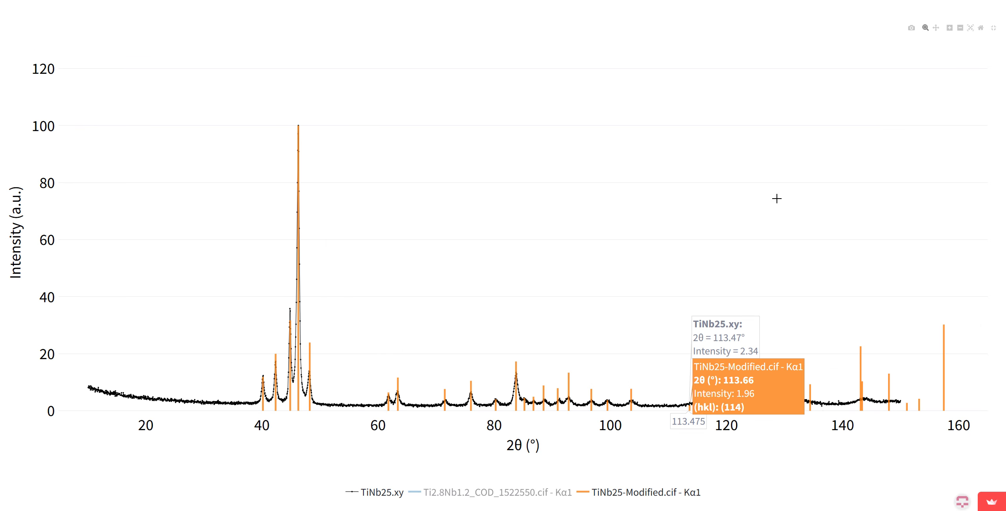
click(993, 27)
Step: Review the fitted diffraction plot, the COD entry of the source structure and the modified unit cell, rotating its 3D view
scroll(387, 355, up, 4)
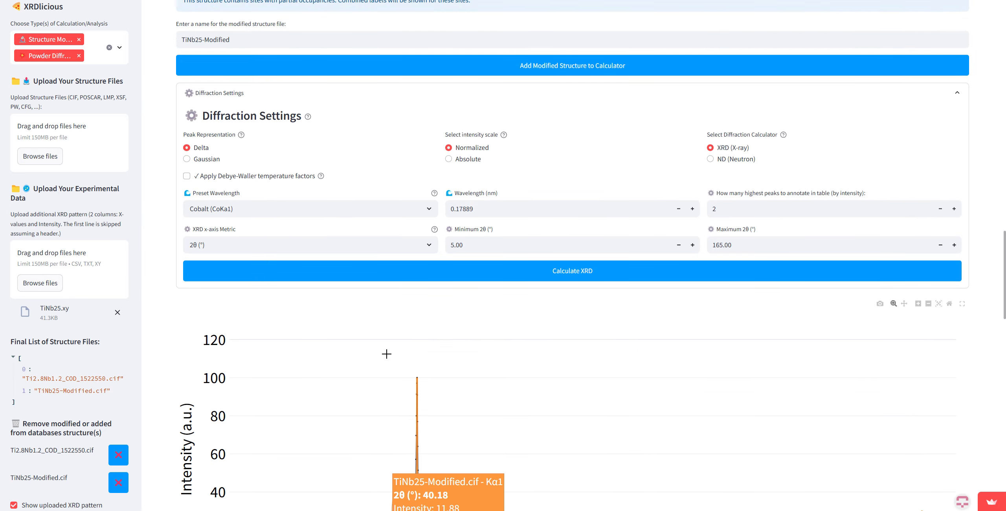
scroll(386, 354, up, 3)
scroll(386, 353, down, 8)
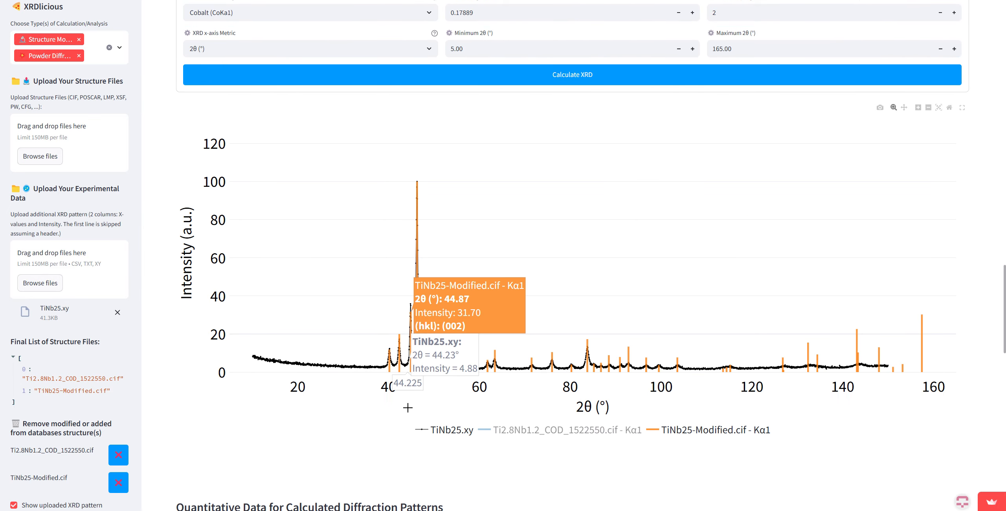
scroll(406, 393, down, 7)
scroll(363, 325, up, 7)
scroll(357, 318, down, 5)
scroll(353, 308, up, 5)
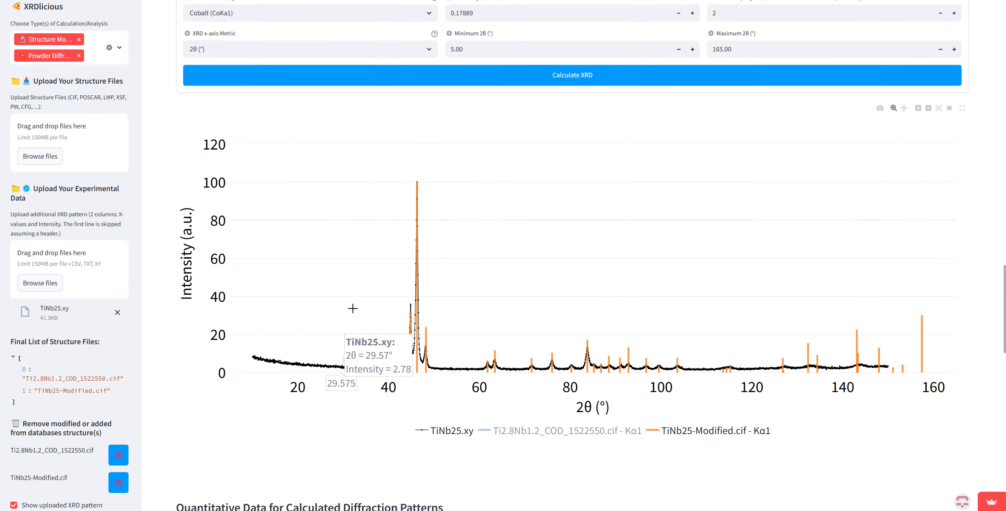
scroll(352, 309, up, 20)
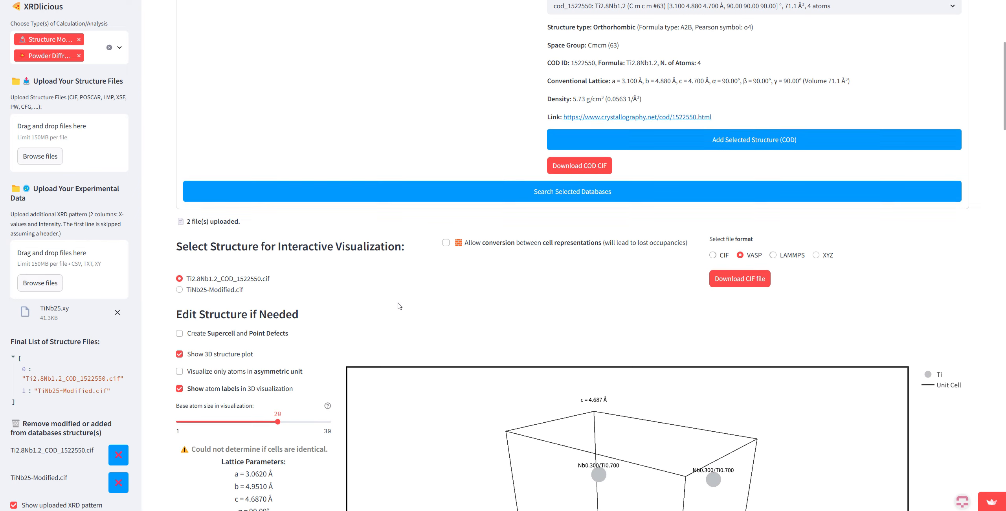
scroll(399, 306, up, 6)
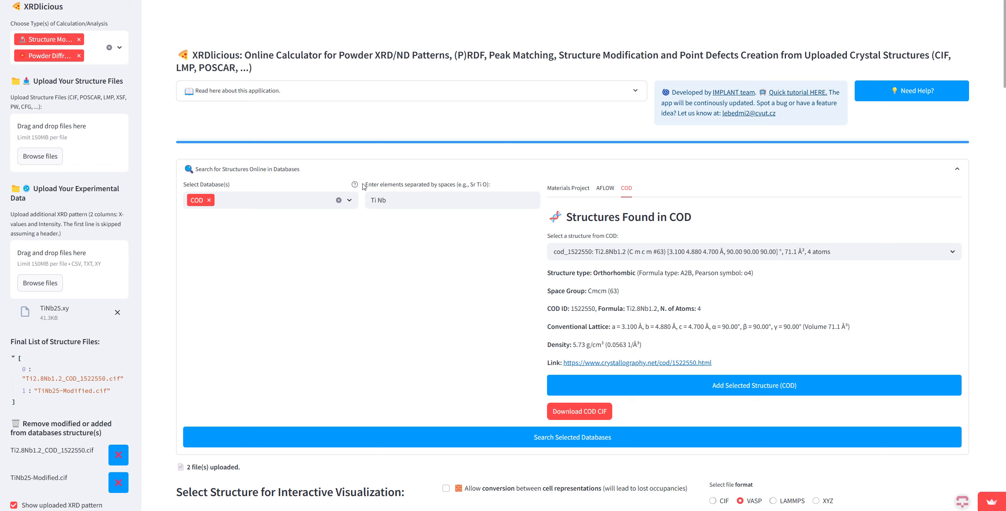
scroll(384, 212, down, 10)
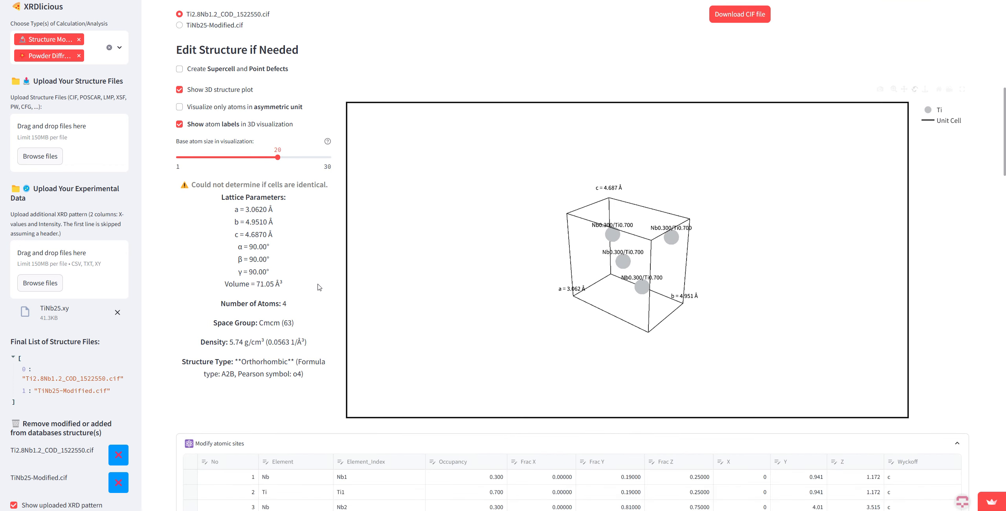
drag(553, 277, 680, 270)
scroll(240, 327, up, 1)
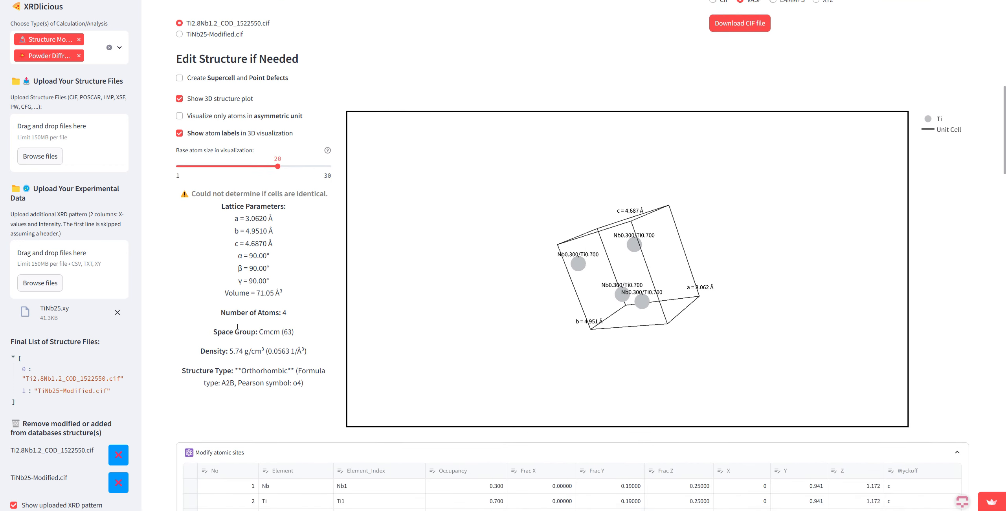
scroll(250, 337, down, 5)
scroll(250, 338, down, 15)
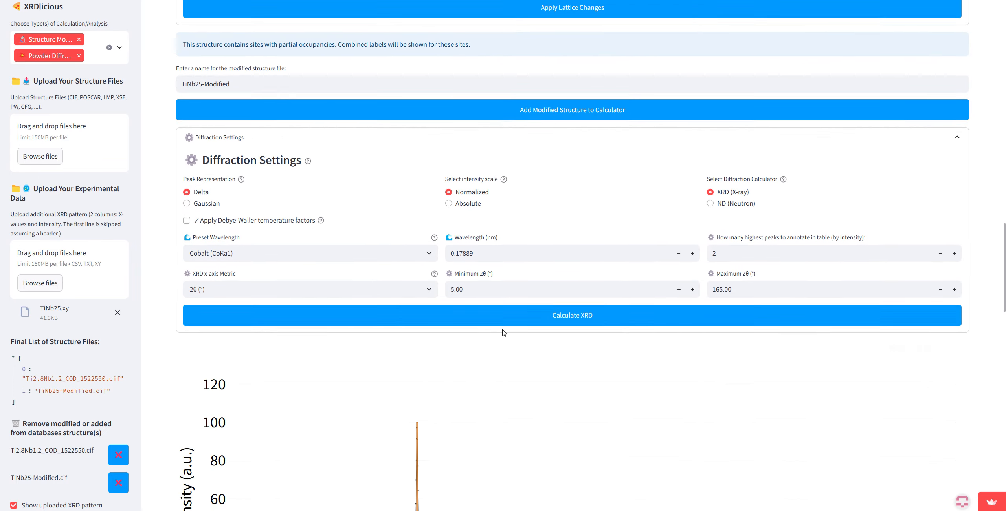